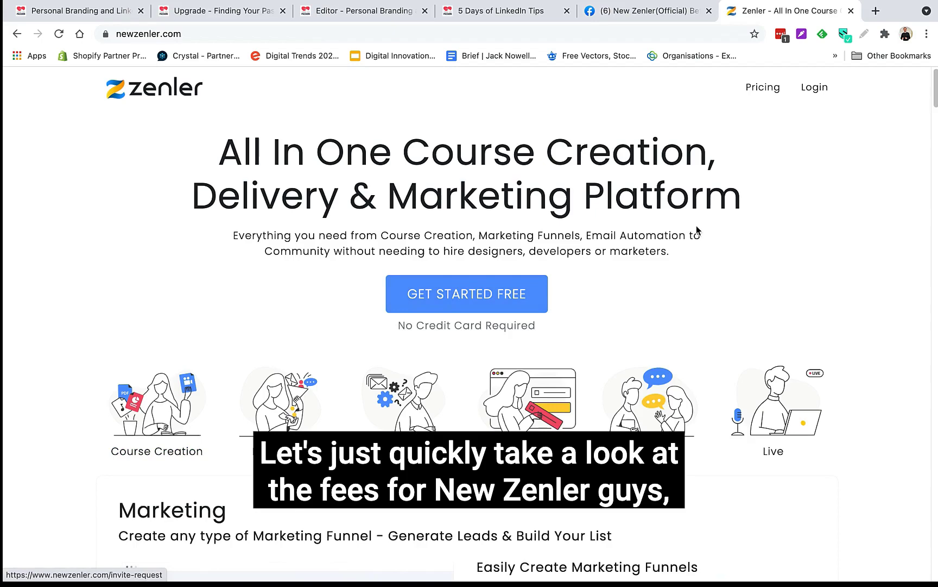
- Open the beta yearly plan pricing page and scroll through prices and the feature comparison table
click(763, 89)
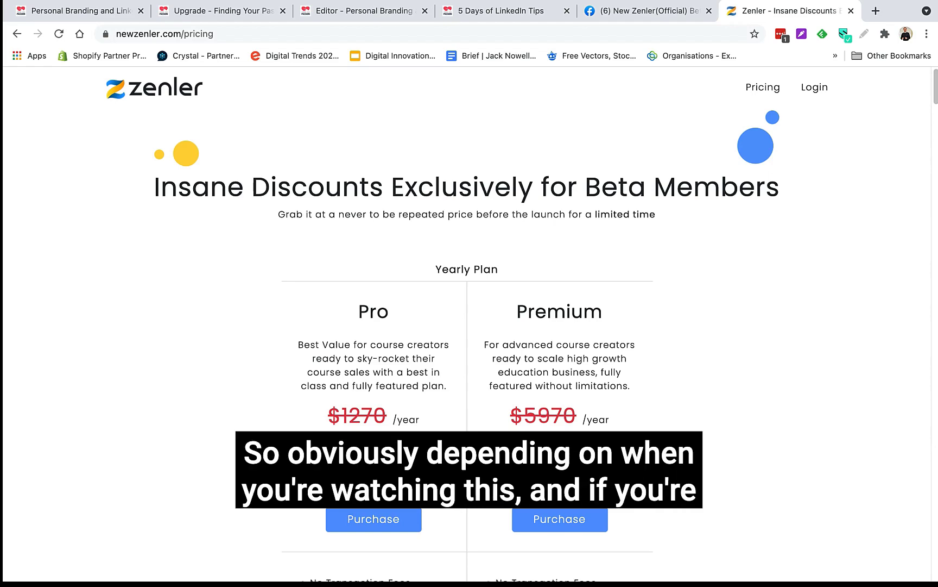
scroll(247, 405, down, 2)
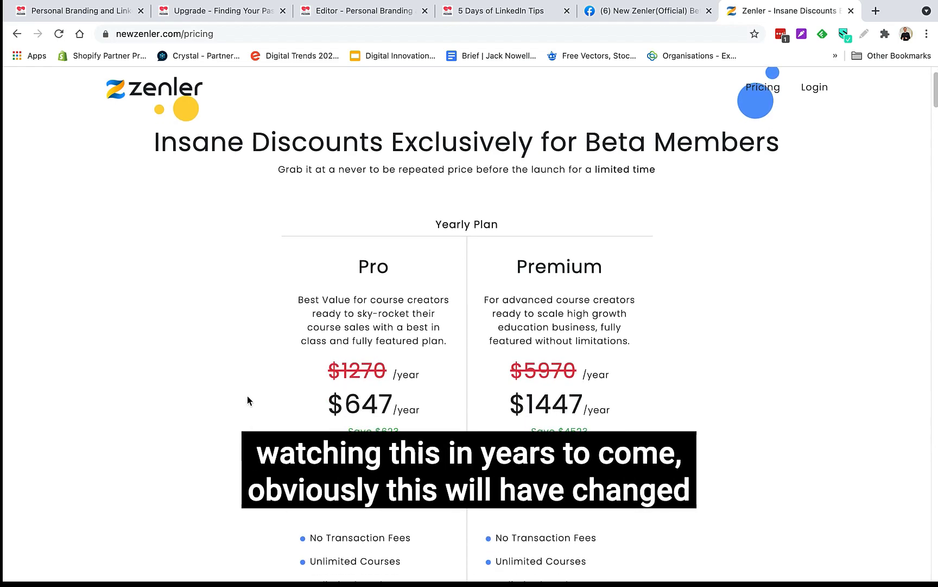
scroll(247, 401, down, 1)
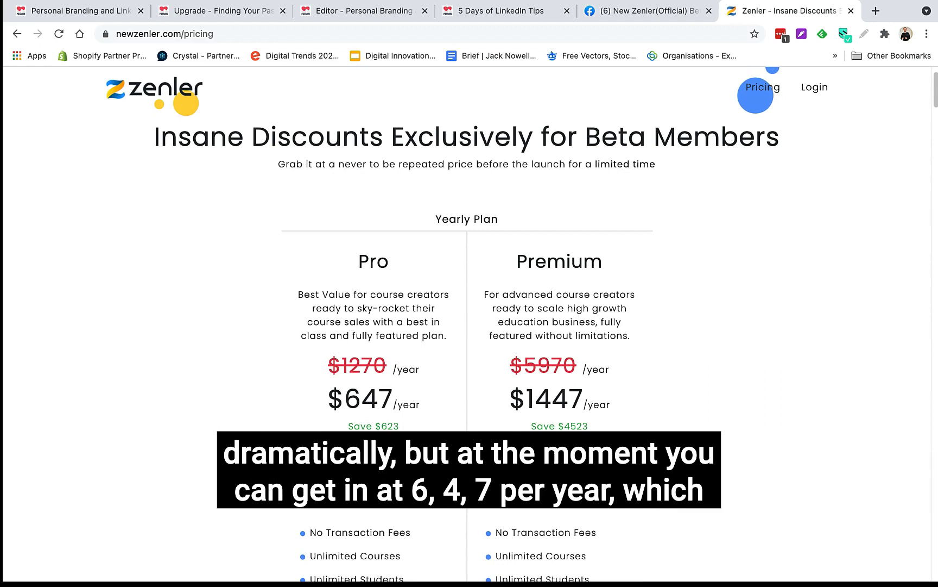
scroll(372, 391, down, 1)
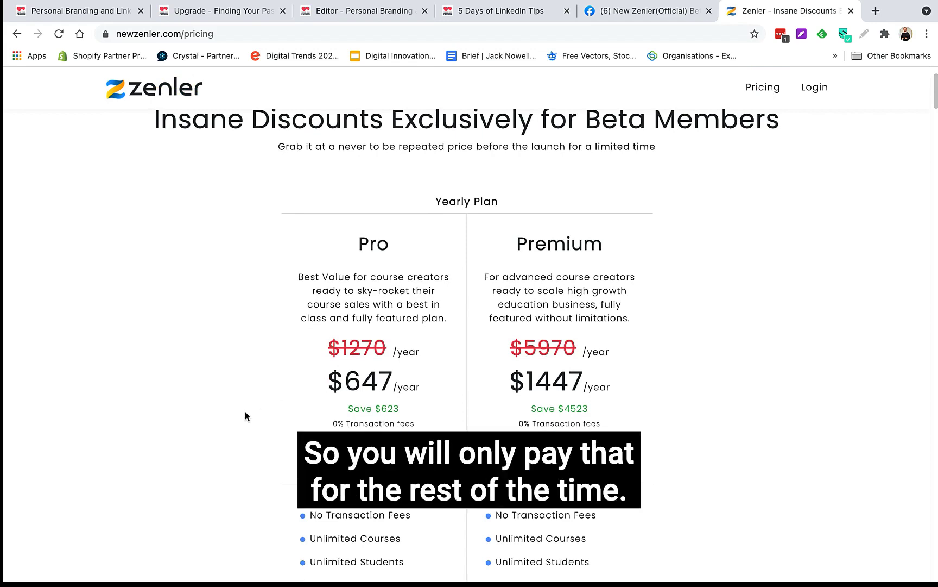
scroll(245, 413, down, 3)
scroll(245, 411, down, 3)
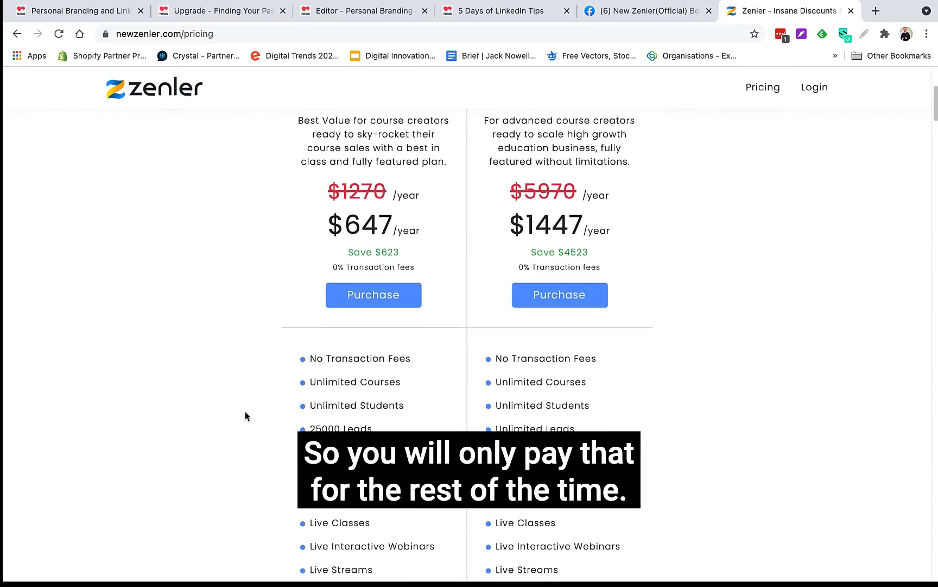
scroll(245, 411, up, 1)
scroll(245, 411, up, 2)
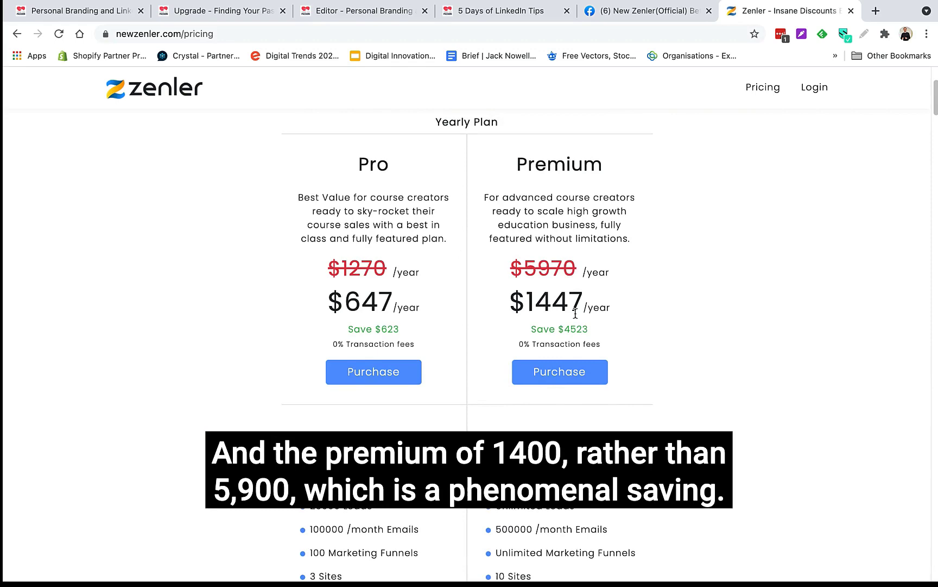
scroll(576, 304, down, 2)
scroll(576, 318, down, 2)
scroll(576, 318, down, 2)
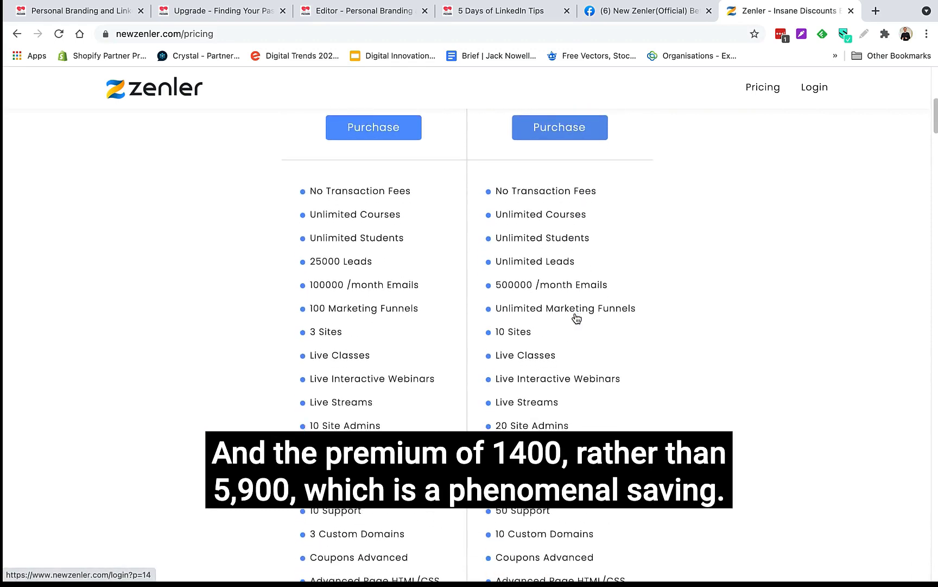
scroll(576, 318, down, 2)
scroll(576, 318, down, 3)
scroll(576, 317, down, 2)
scroll(576, 317, down, 1)
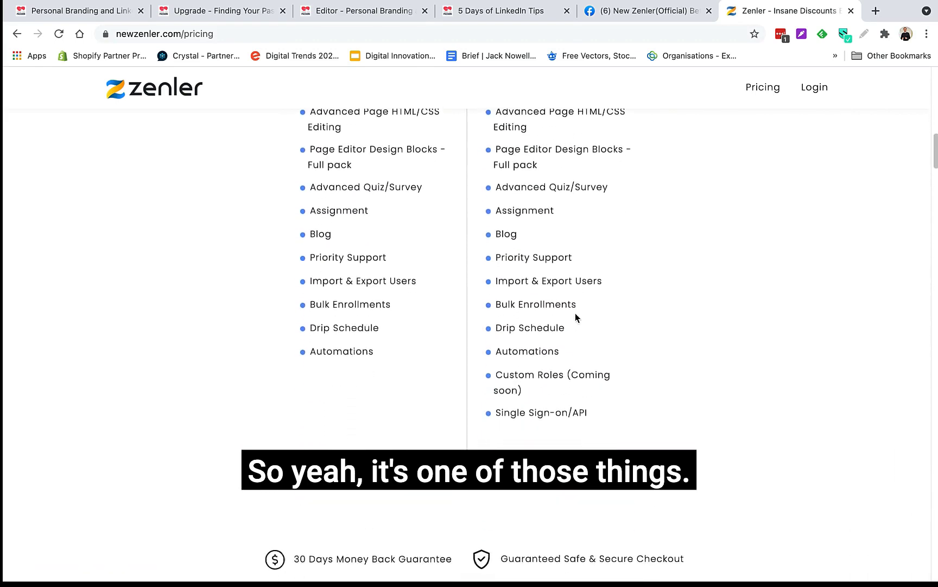
scroll(576, 318, down, 2)
scroll(576, 318, down, 1)
scroll(577, 317, down, 2)
scroll(576, 318, down, 1)
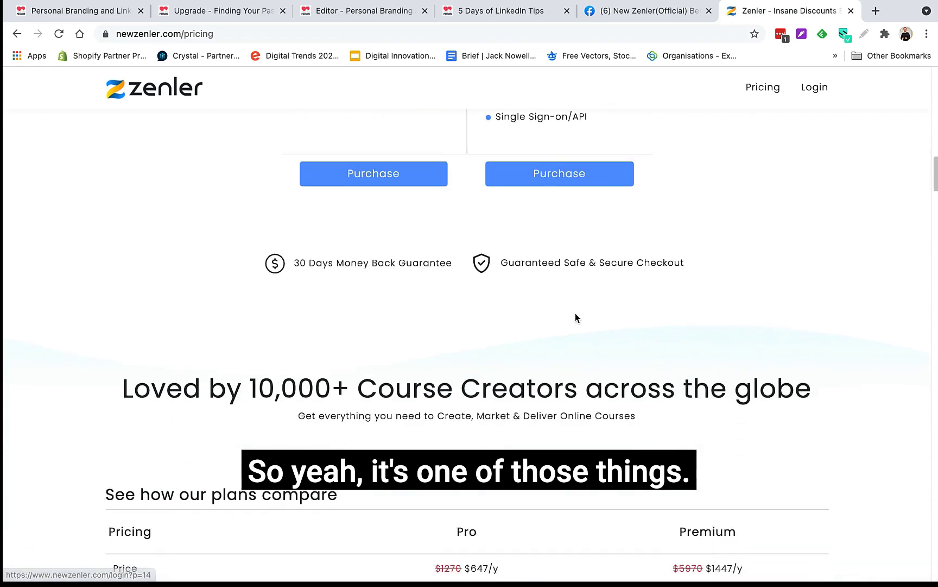
scroll(576, 318, down, 3)
scroll(576, 318, down, 2)
scroll(575, 313, down, 1)
scroll(574, 313, down, 1)
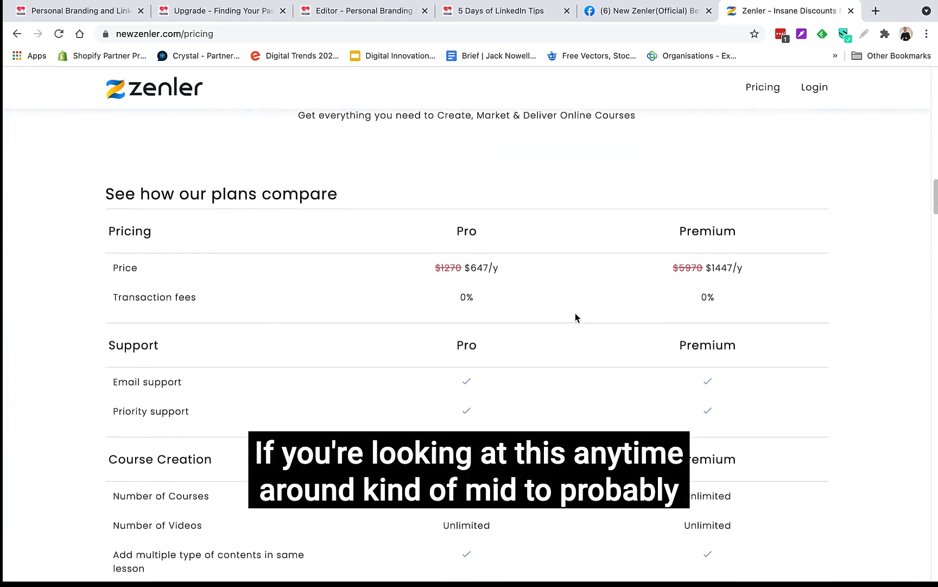
scroll(574, 313, down, 1)
scroll(575, 312, down, 1)
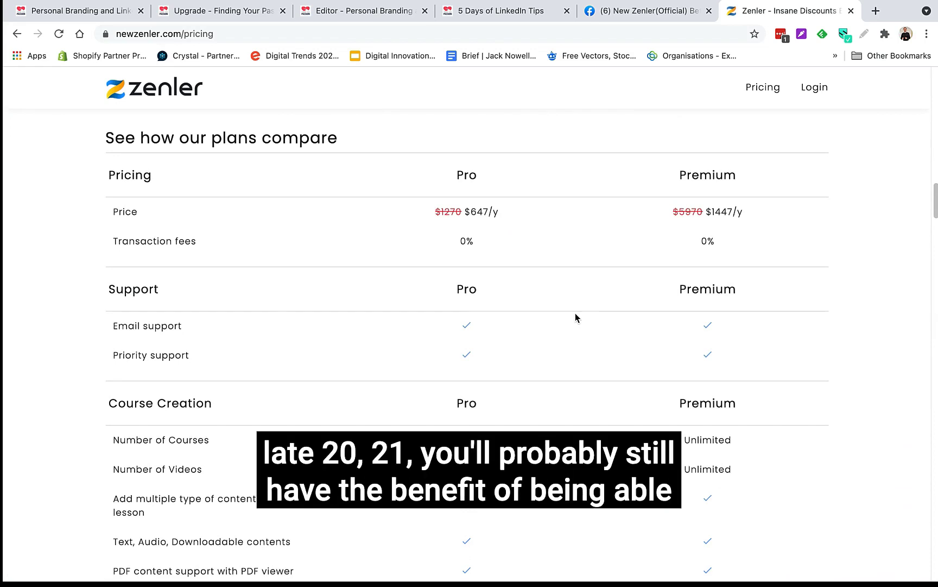
- Recheck the comparison table, then close the pricing tab with Ctrl+W
scroll(575, 315, up, 1)
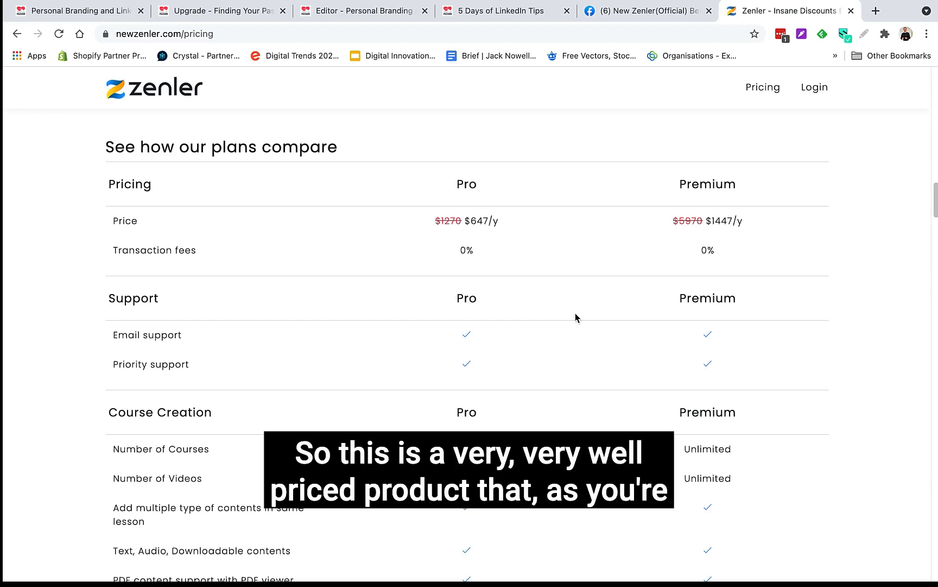
scroll(577, 317, up, 1)
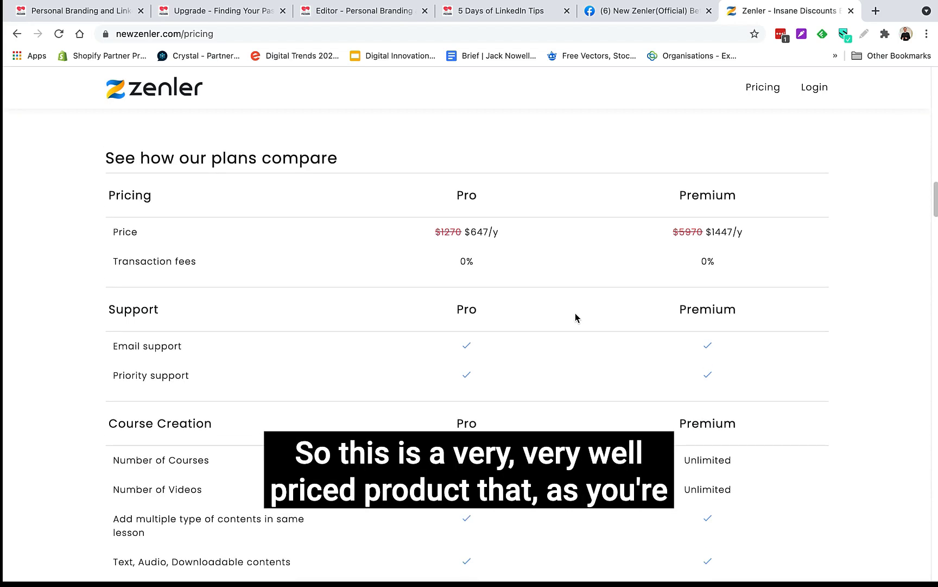
scroll(575, 314, down, 1)
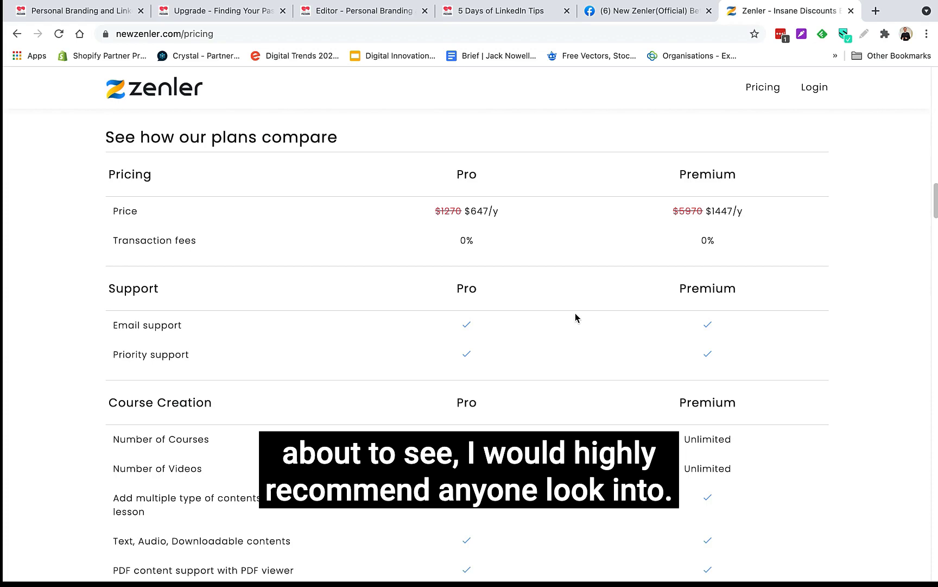
key(ctrl+w)
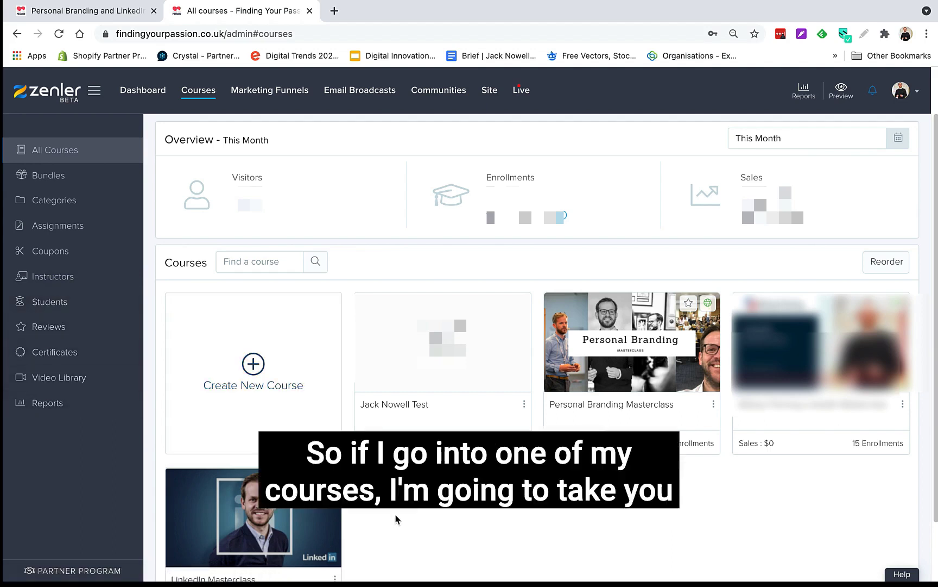
- Open the LinkedIn Masterclass curriculum and its Course Introduction lesson
click(266, 521)
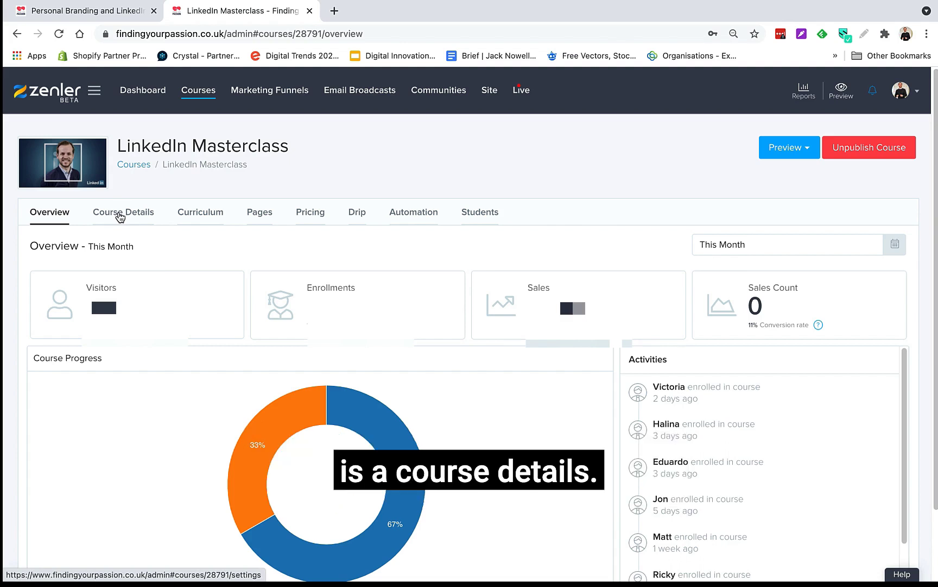
click(200, 211)
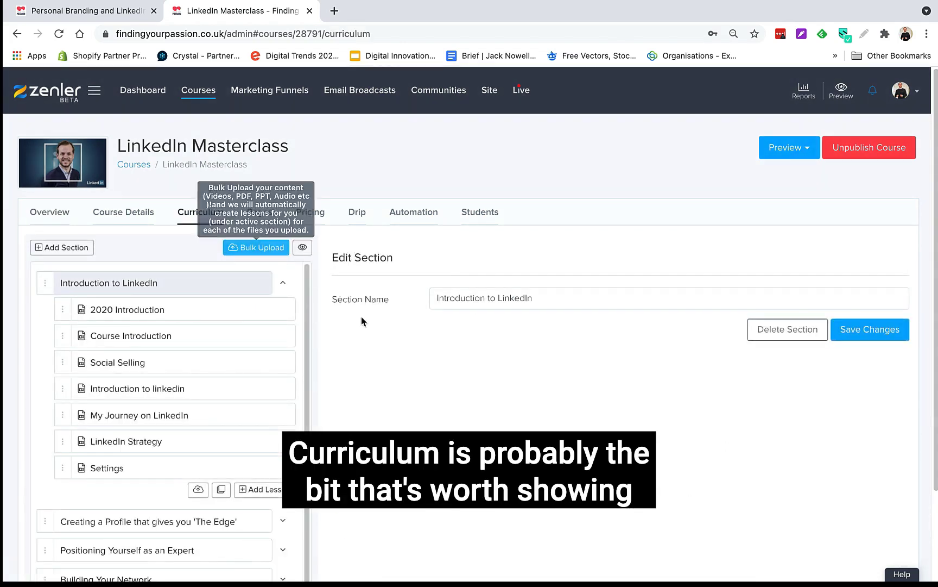
scroll(387, 363, down, 1)
scroll(388, 363, down, 2)
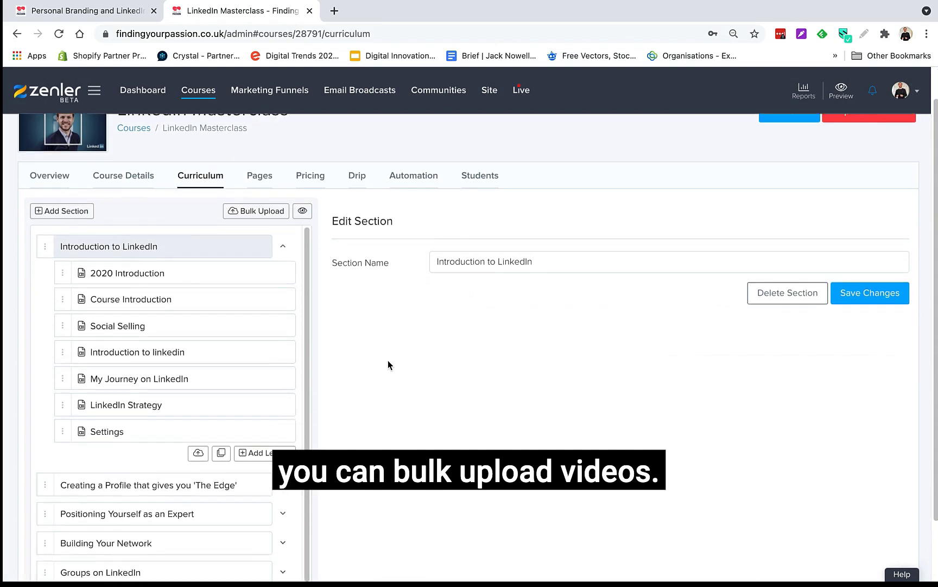
click(181, 293)
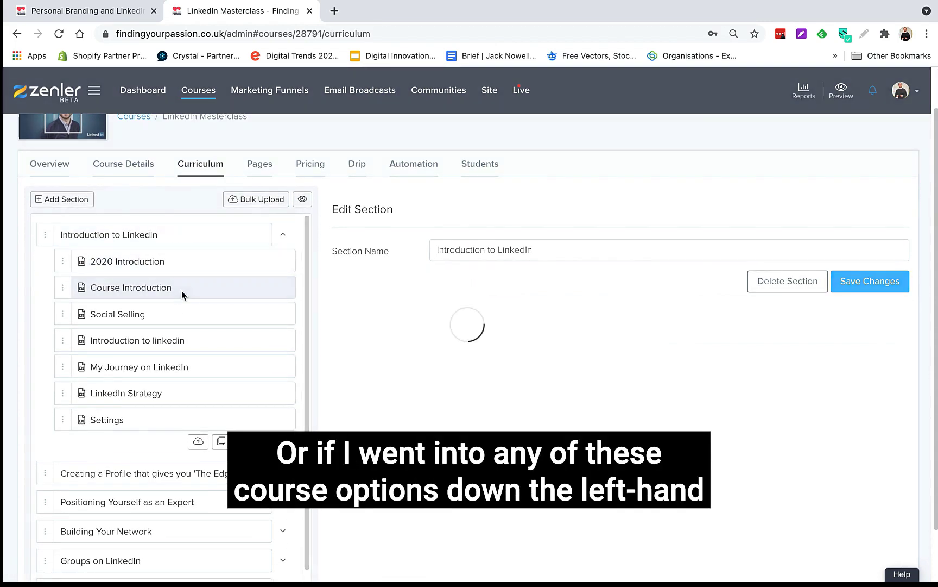
- Look over the Course Introduction lesson, then show the course's funnel pages
scroll(182, 295, down, 1)
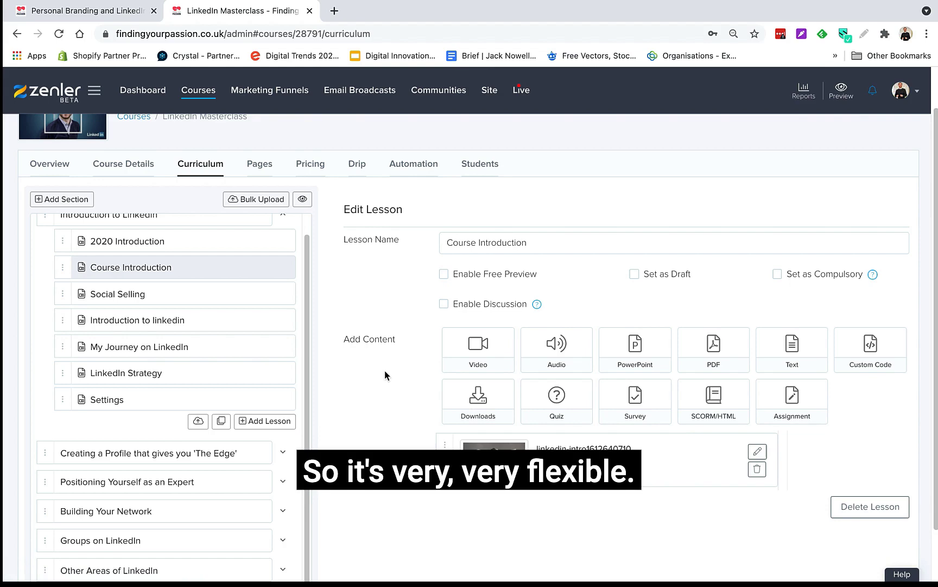
scroll(383, 371, up, 2)
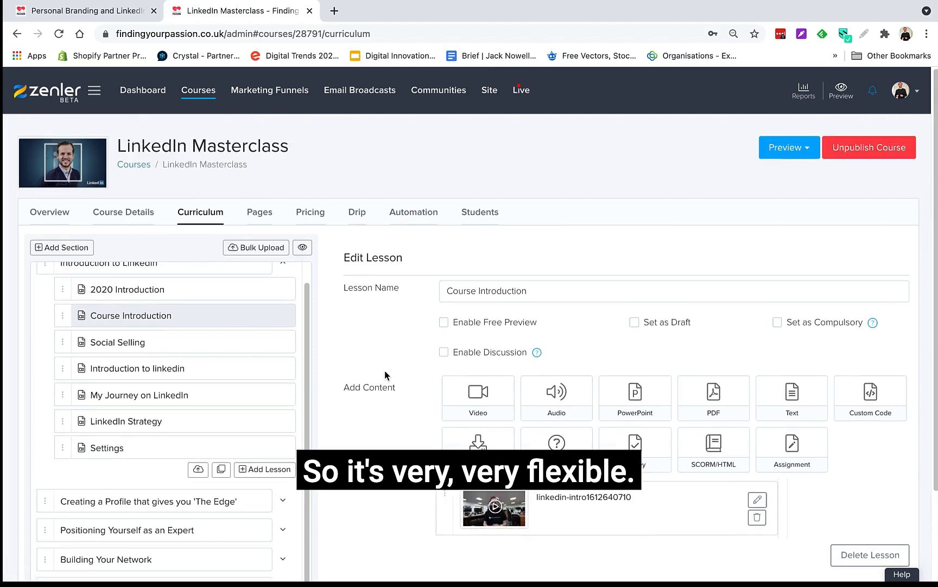
click(255, 215)
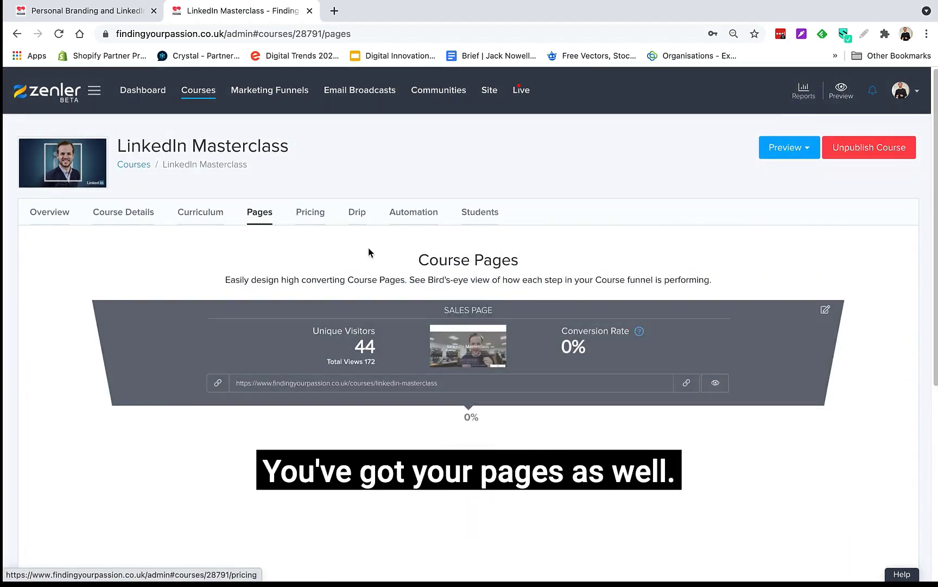
- Preview the live LinkedIn Masterclass sales page and scroll through it
scroll(292, 272, down, 3)
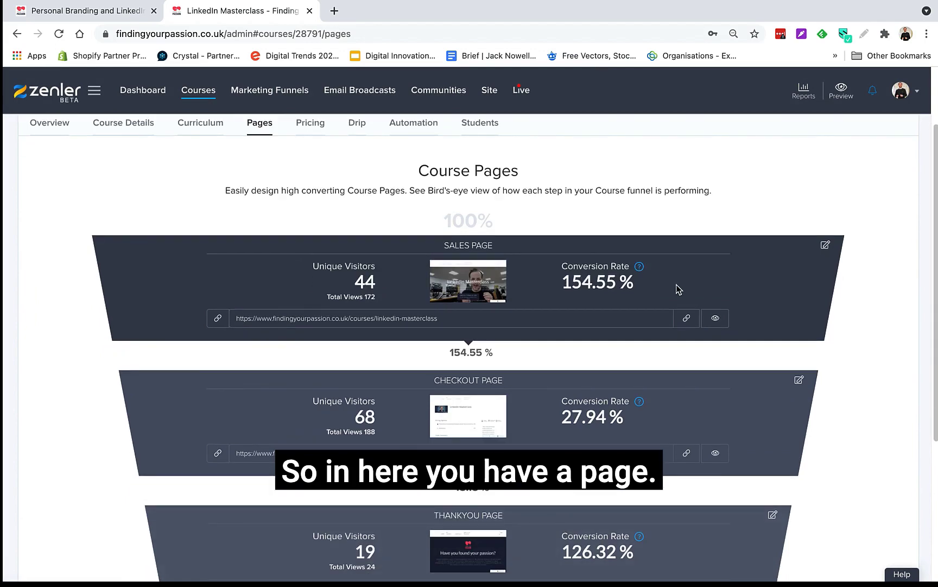
click(716, 318)
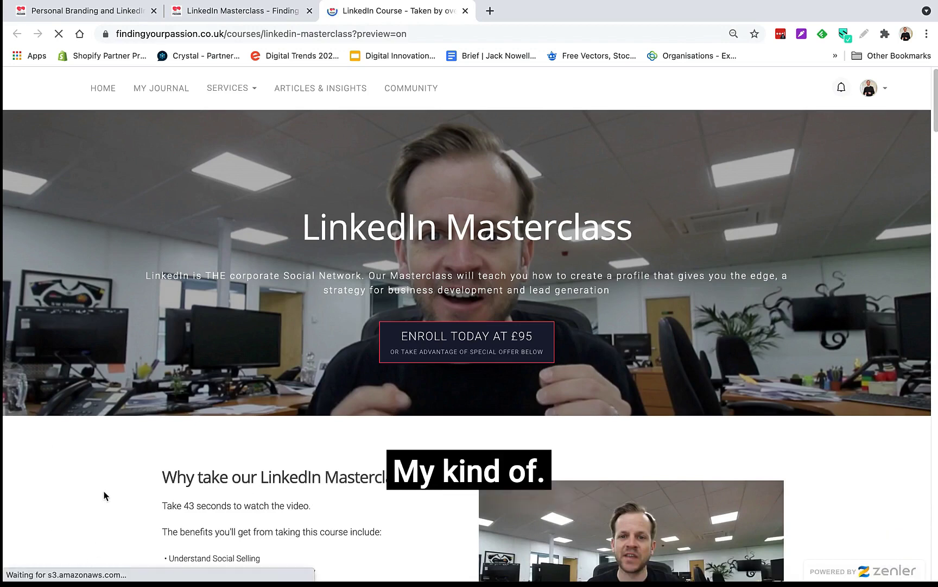
scroll(105, 495, down, 1)
scroll(105, 495, down, 2)
scroll(105, 495, down, 1)
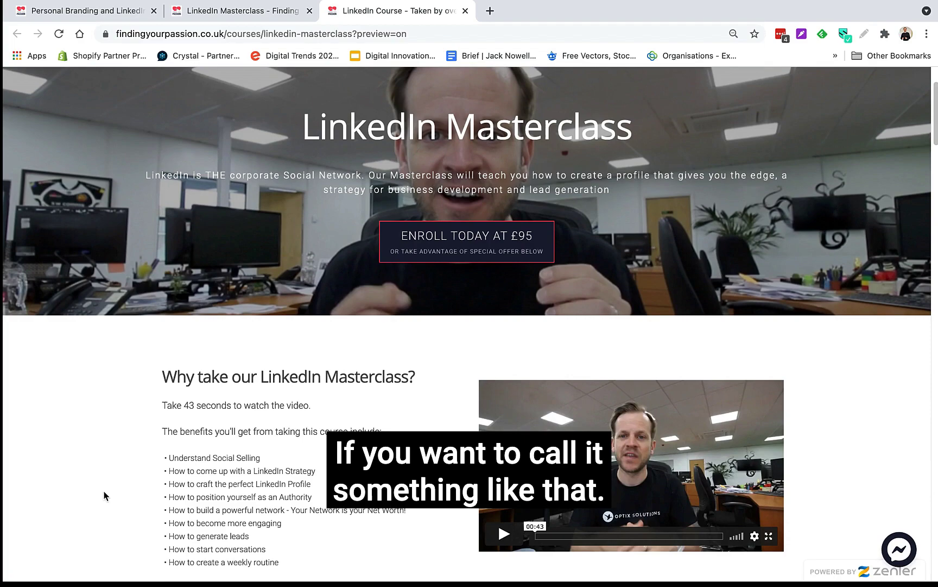
scroll(105, 494, down, 2)
scroll(104, 495, down, 3)
scroll(105, 495, down, 2)
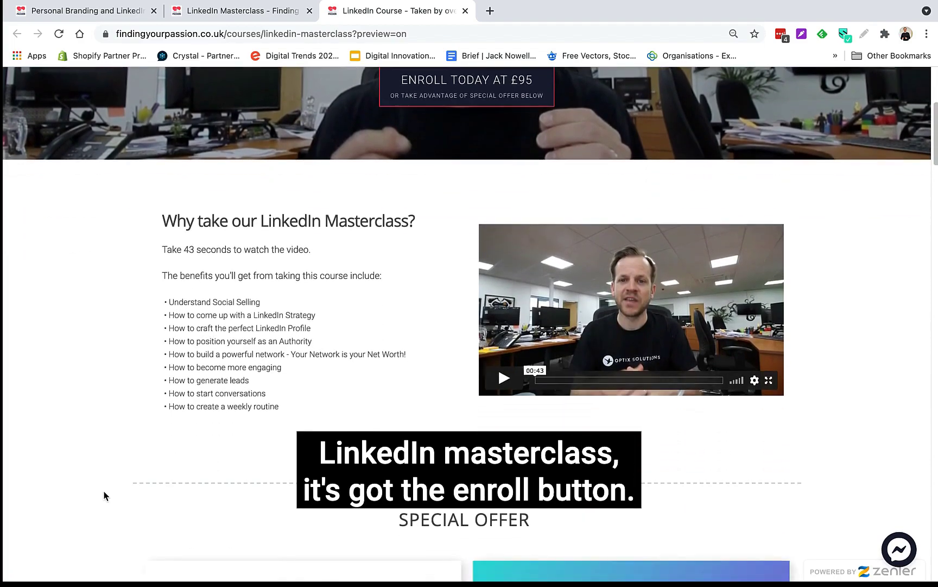
scroll(95, 412, down, 3)
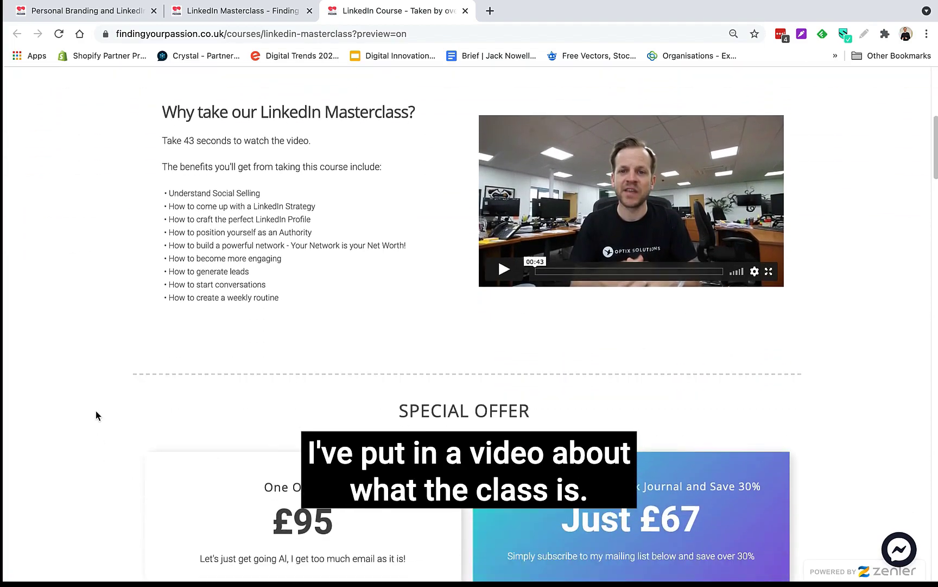
scroll(96, 413, down, 4)
scroll(95, 412, down, 2)
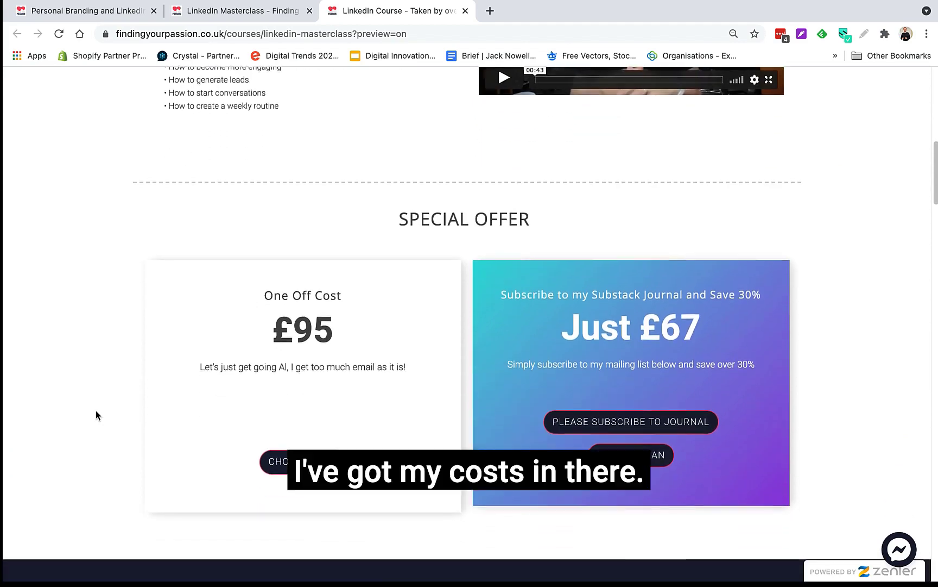
scroll(96, 413, down, 3)
scroll(95, 413, down, 2)
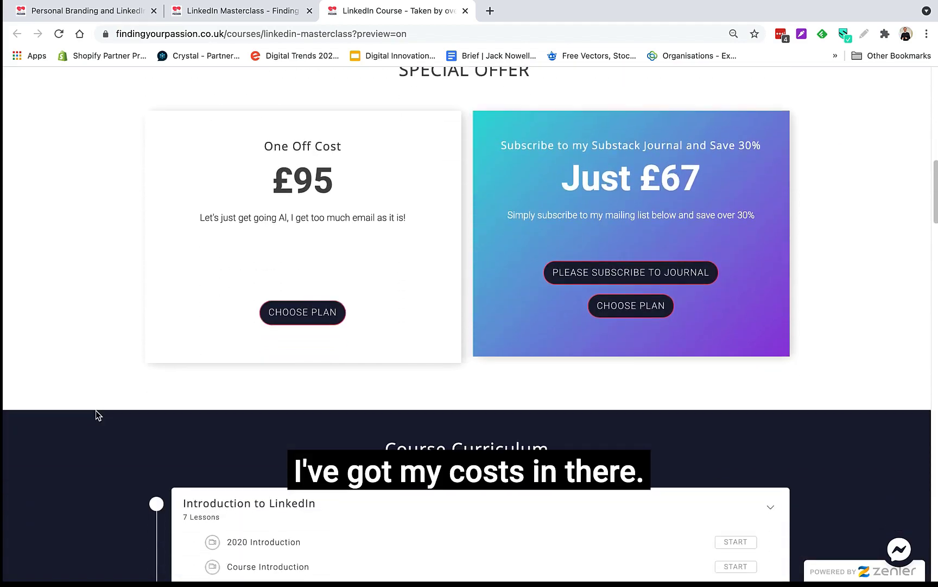
scroll(95, 412, down, 1)
scroll(96, 413, down, 2)
scroll(95, 414, down, 2)
scroll(95, 415, down, 2)
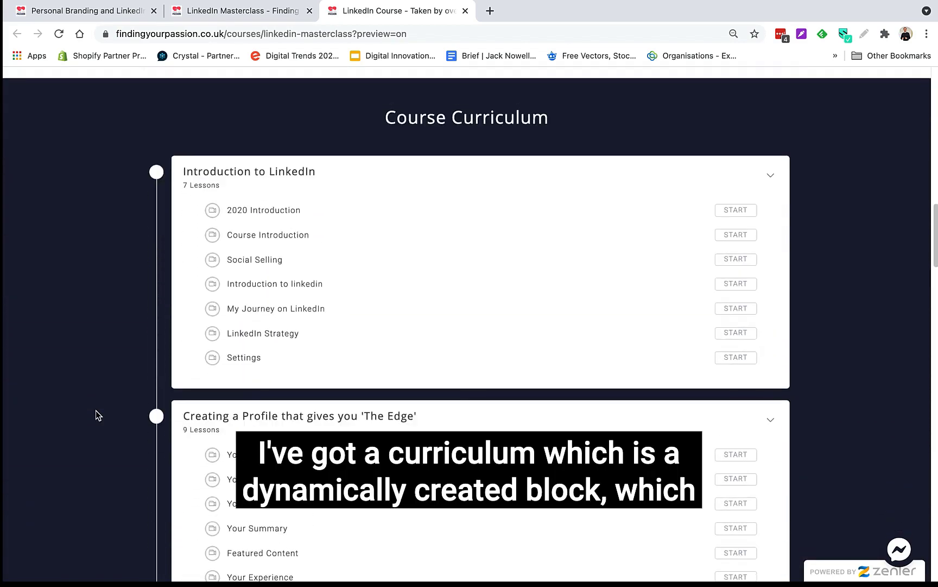
scroll(96, 415, down, 1)
scroll(95, 415, down, 1)
scroll(96, 415, down, 2)
scroll(96, 415, down, 1)
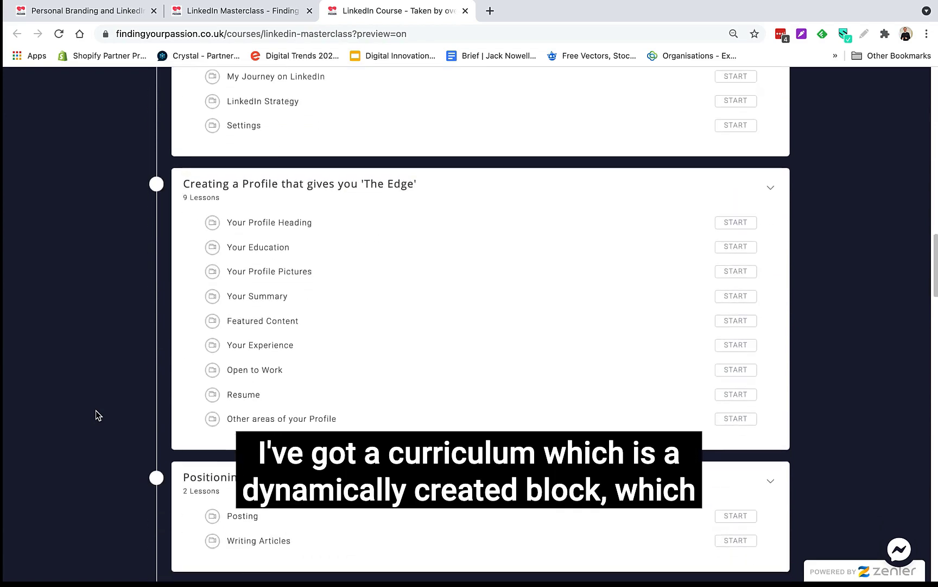
scroll(96, 415, down, 3)
scroll(96, 415, down, 2)
scroll(96, 415, down, 1)
scroll(96, 415, down, 4)
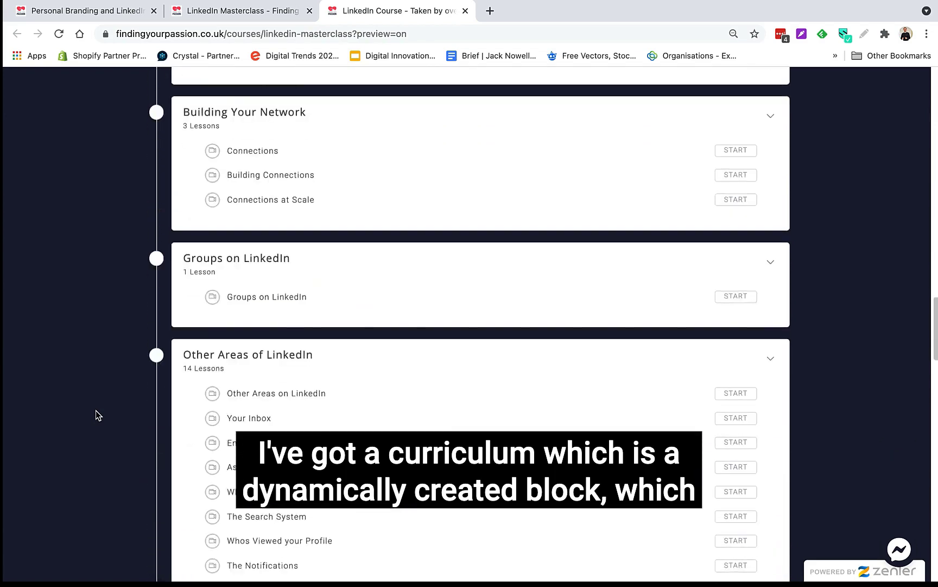
scroll(96, 415, down, 3)
scroll(96, 415, down, 3)
scroll(95, 411, down, 2)
scroll(95, 411, down, 1)
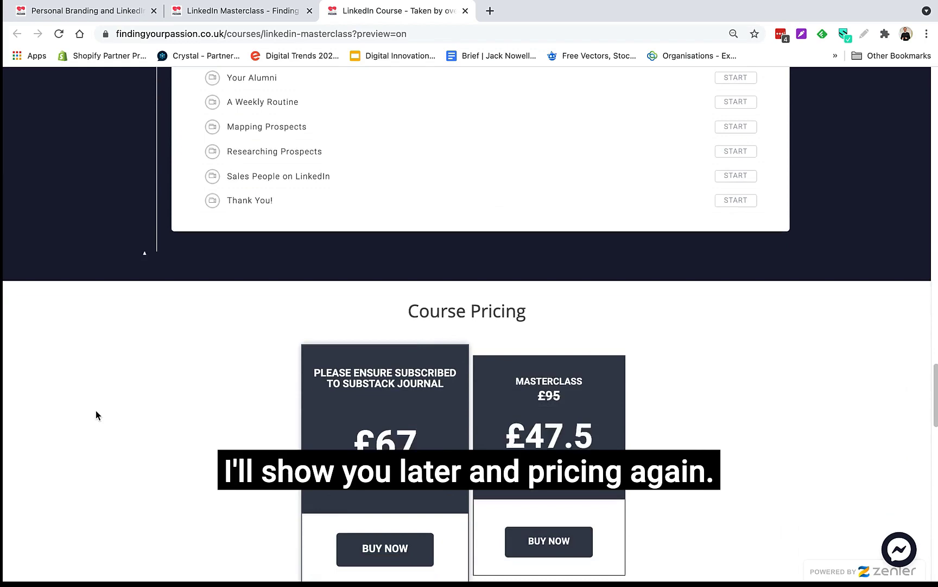
scroll(95, 411, down, 2)
scroll(96, 411, down, 1)
scroll(96, 412, down, 1)
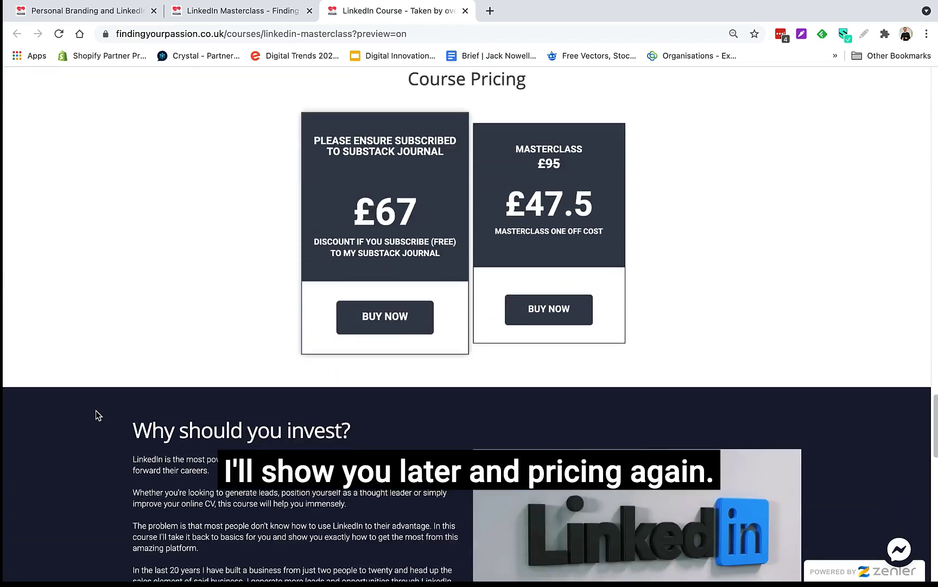
scroll(95, 411, down, 5)
scroll(96, 411, down, 2)
scroll(95, 410, down, 2)
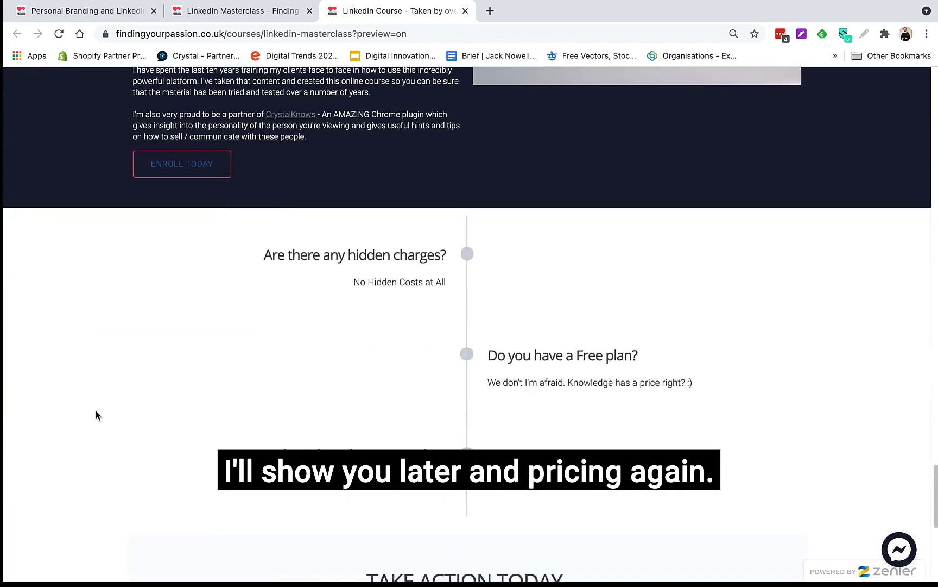
scroll(96, 410, down, 4)
scroll(95, 411, down, 3)
scroll(96, 415, down, 1)
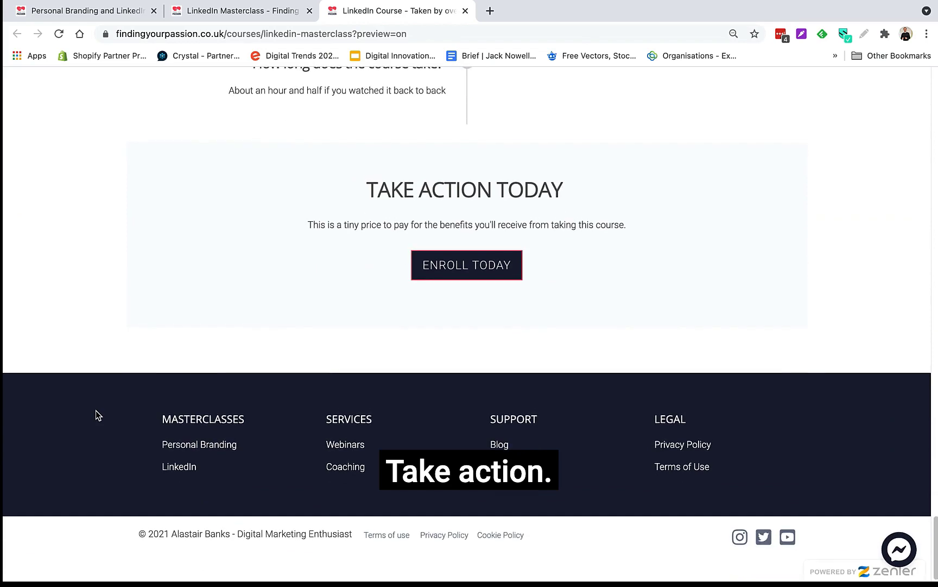
- Close the preview and show the course's £67 and £95 pricing plans
click(227, 13)
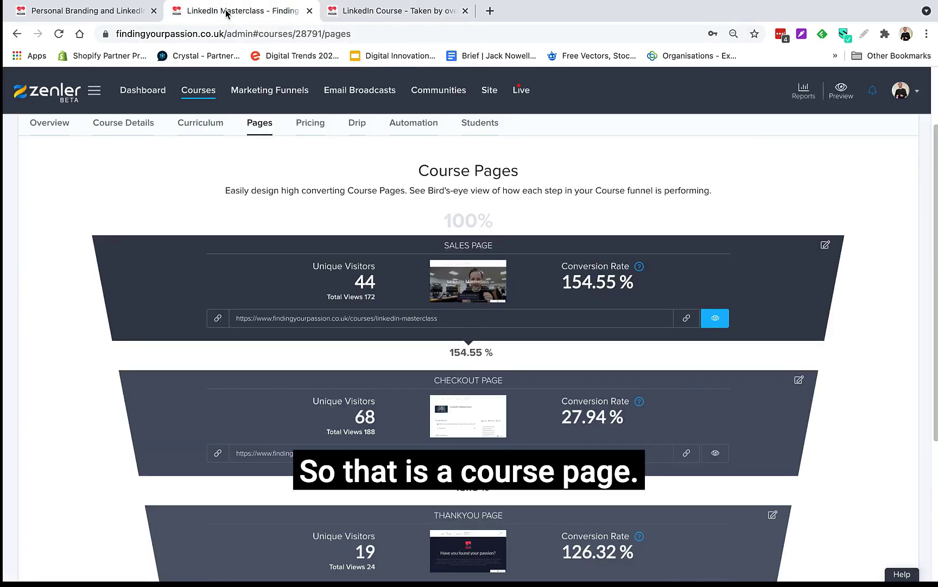
click(465, 10)
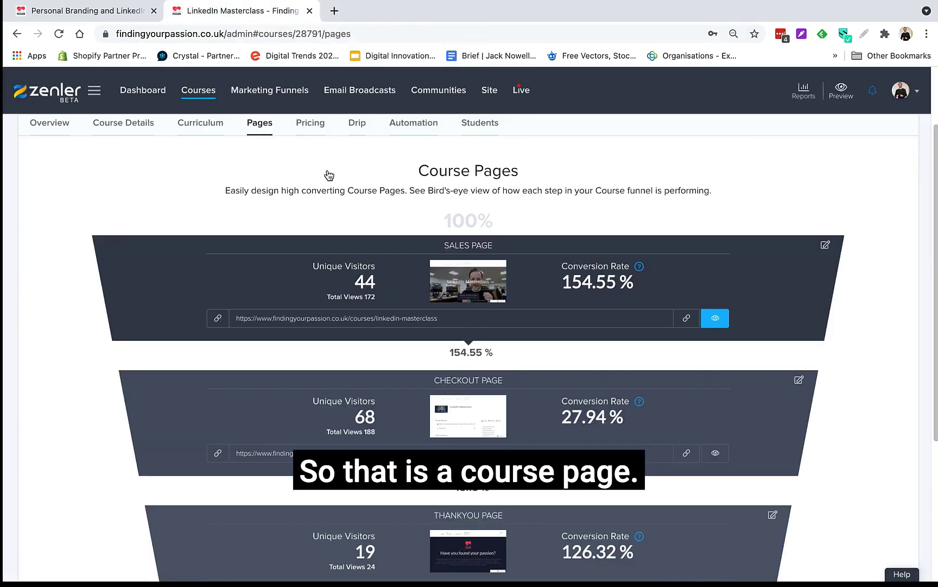
scroll(173, 225, up, 1)
click(319, 189)
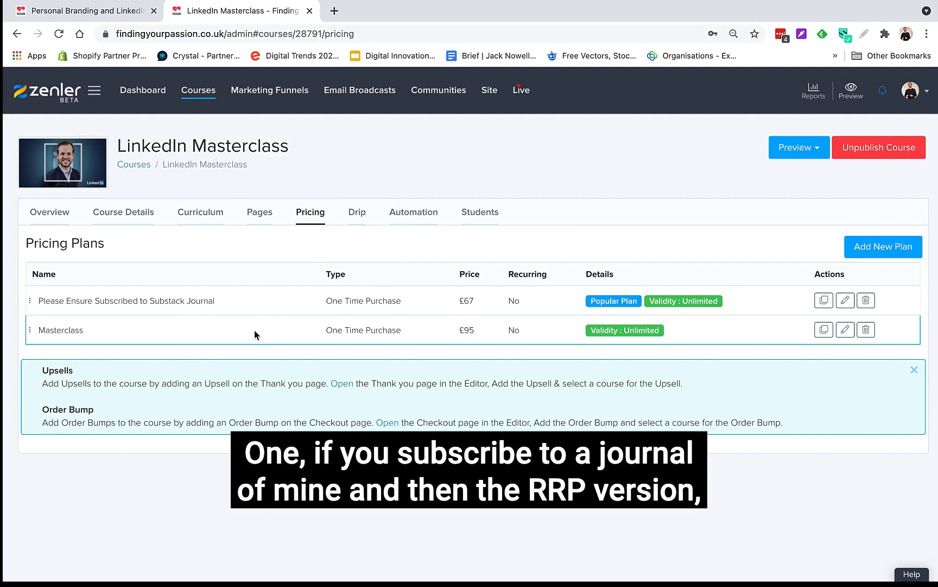
- Add a new LinkedIn Masterclass plan to see the Free, One Time, Subscription and Payment Plan types
click(890, 245)
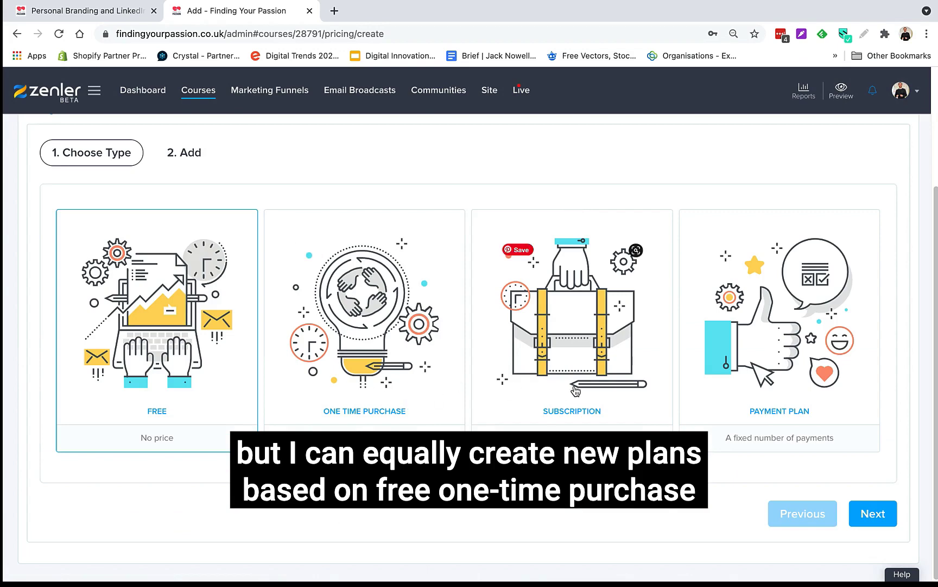
scroll(776, 382, up, 3)
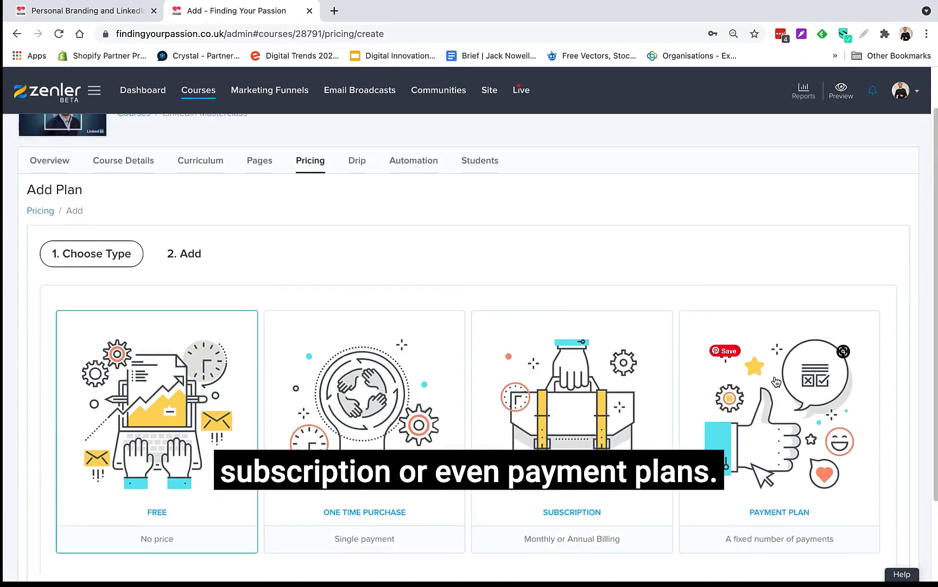
- Check the drip schedule, then review the enroll, completion and lesson-complete email automations
click(357, 179)
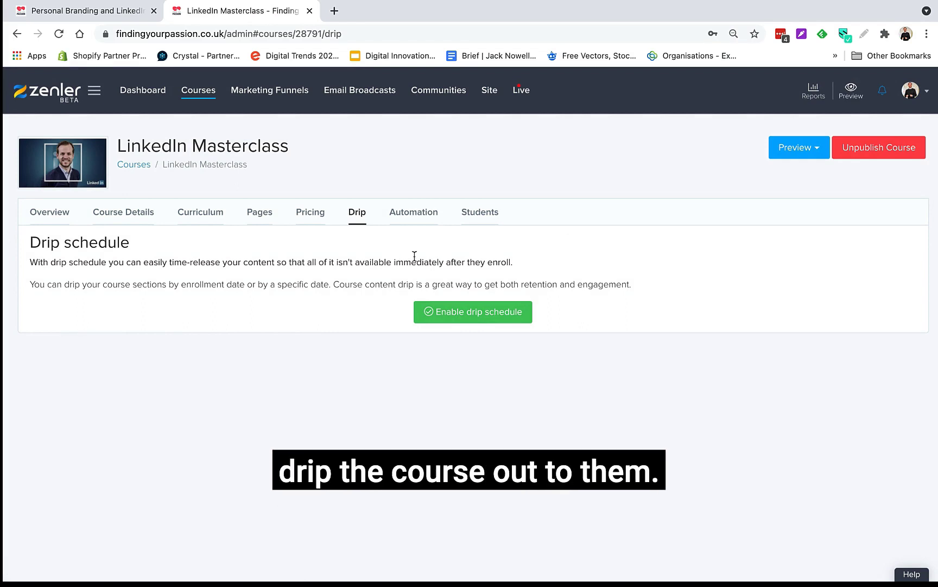
click(419, 215)
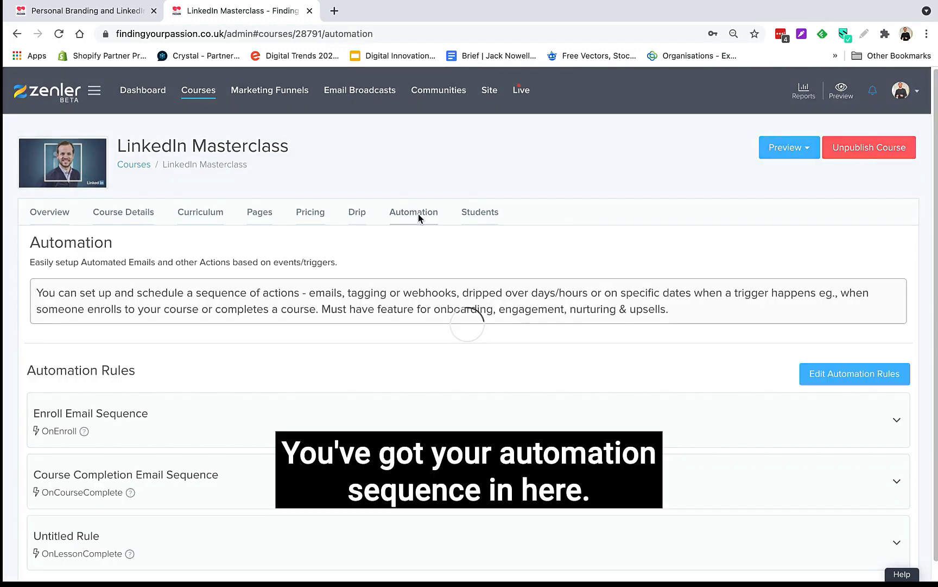
scroll(408, 365, down, 1)
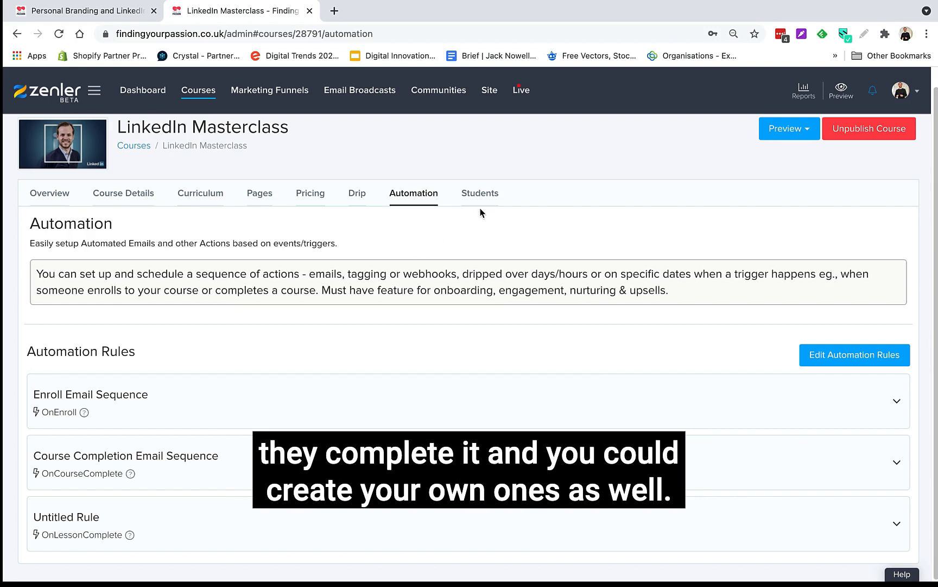
scroll(431, 255, up, 1)
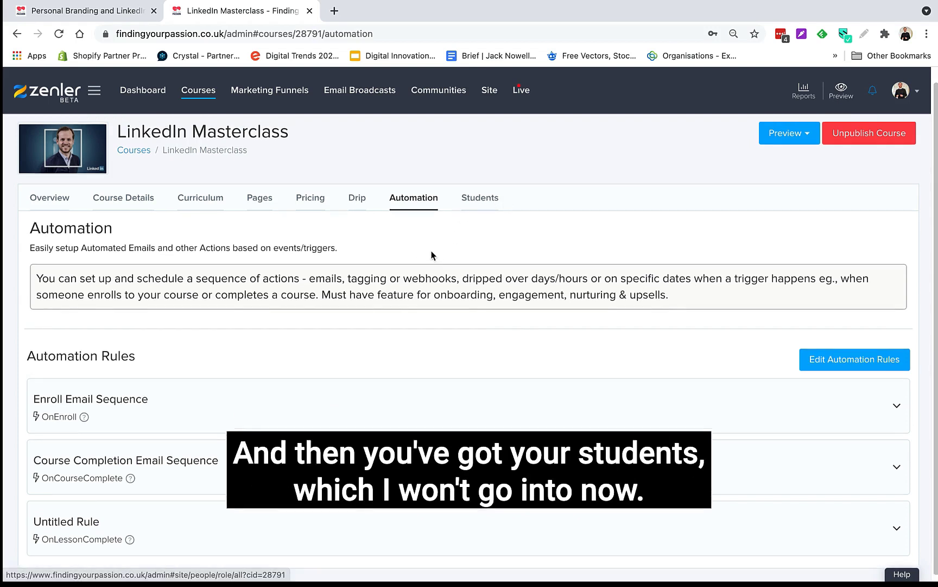
scroll(432, 255, up, 1)
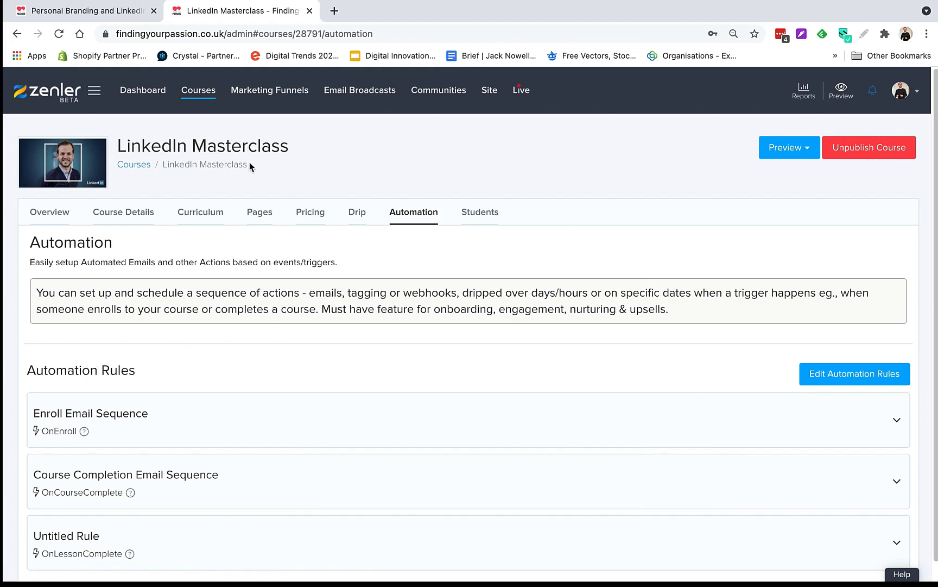
- Show Marketing Funnels with 602 visitors, 189 leads and the five funnel cards
click(268, 92)
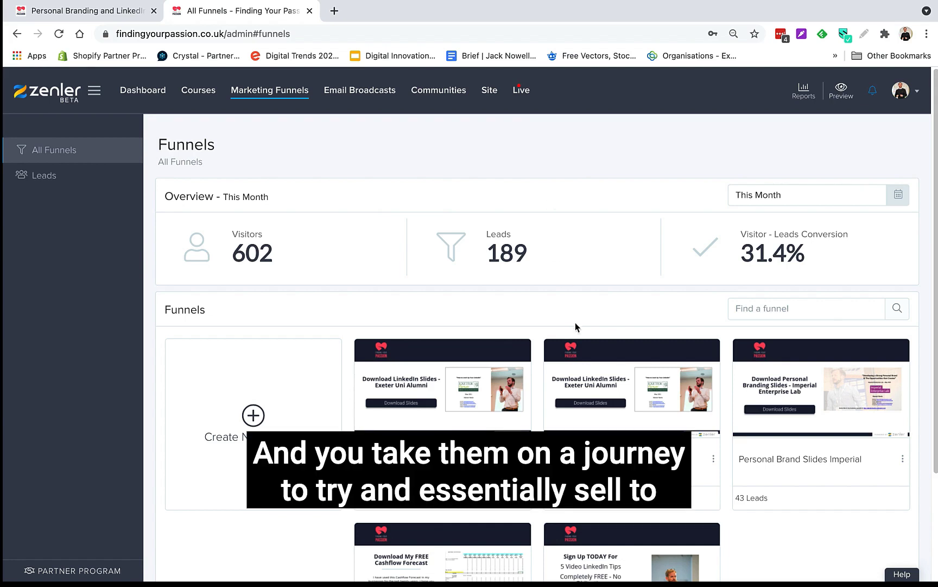
scroll(574, 322, down, 1)
scroll(576, 326, down, 2)
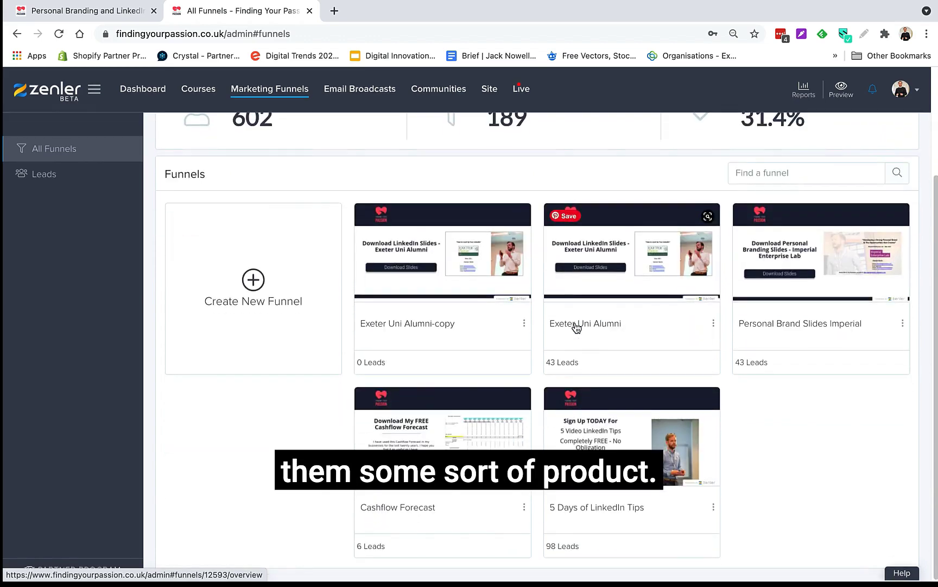
- View the 5 Days of LinkedIn Tips funnel's details and steps, then preview its landing page
click(613, 443)
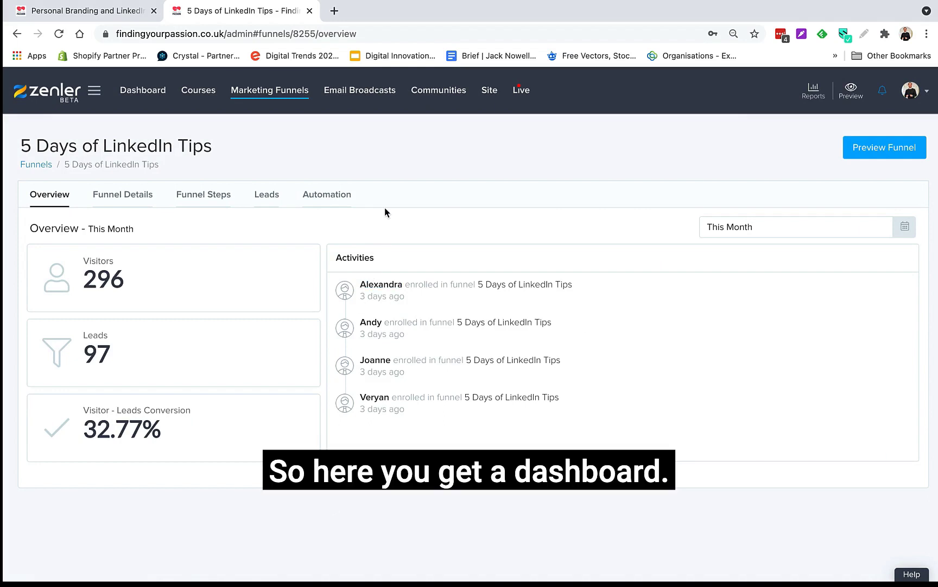
click(131, 202)
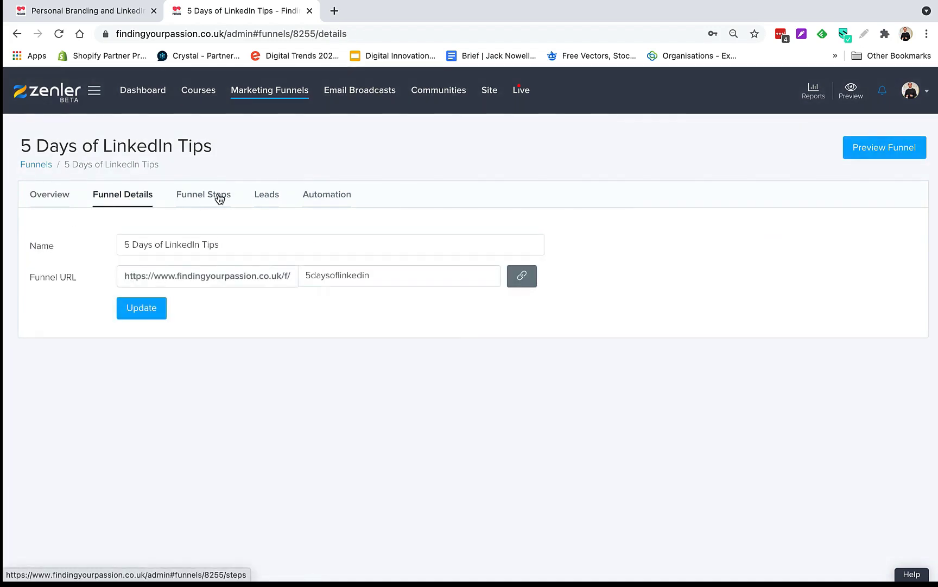
click(220, 197)
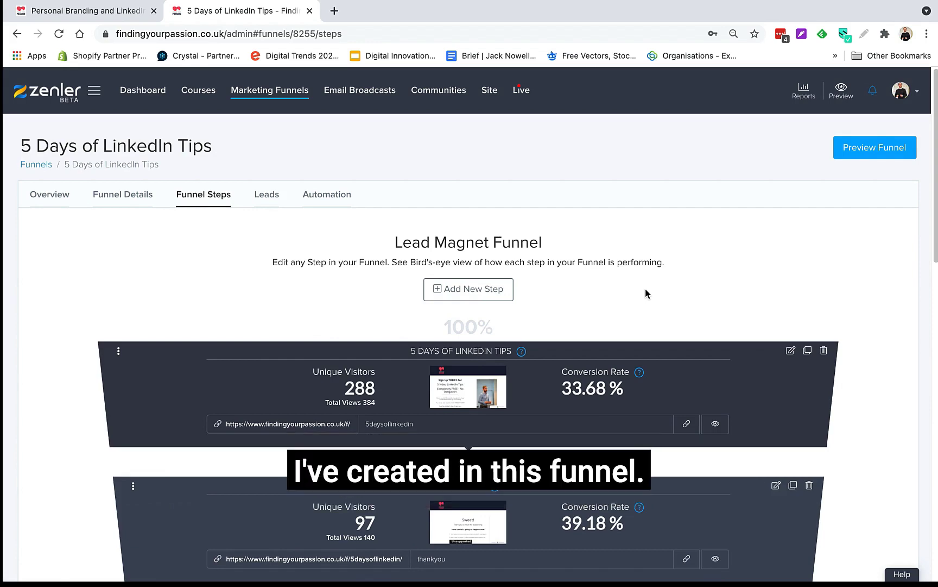
click(715, 423)
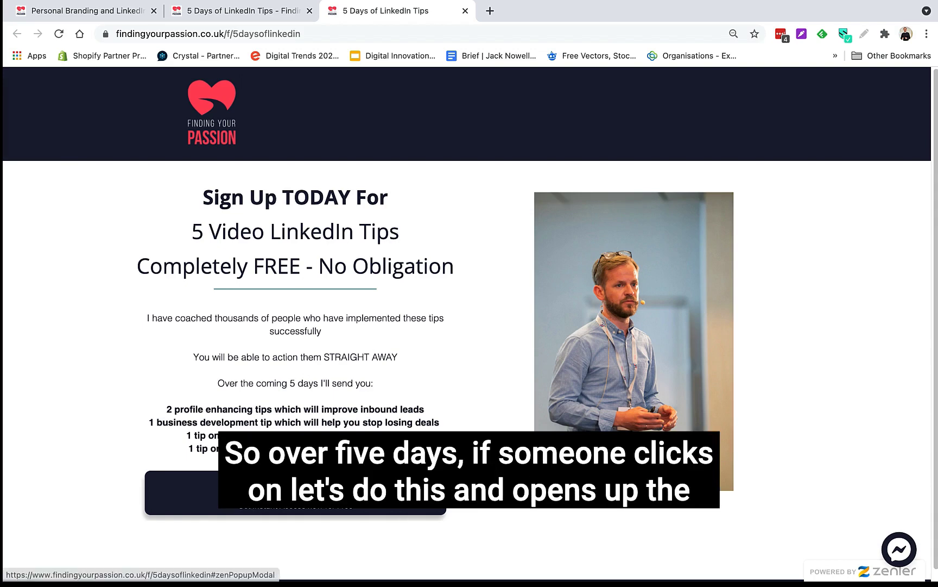
- Try and dismiss the landing page's SIGN ME UP form, then return to the funnel admin tab
click(296, 492)
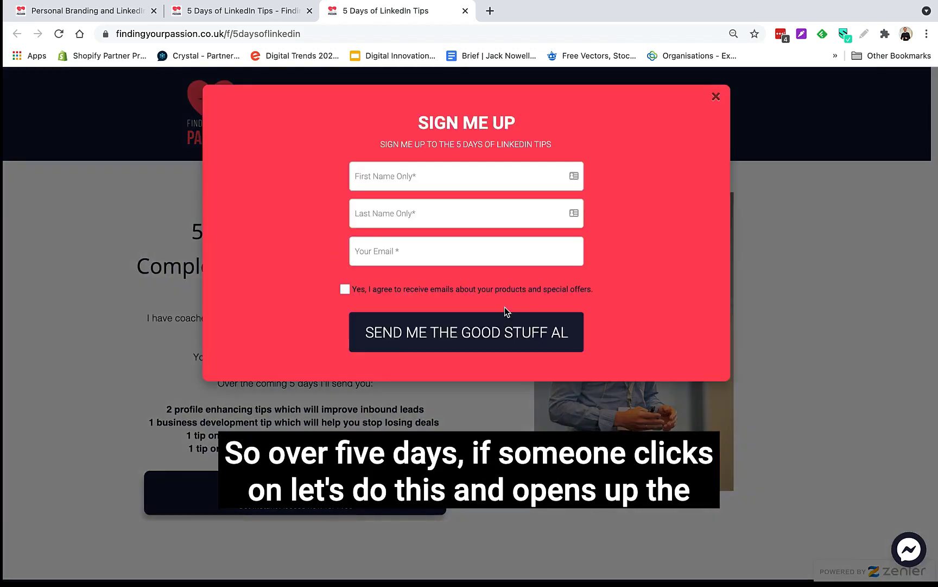
click(716, 97)
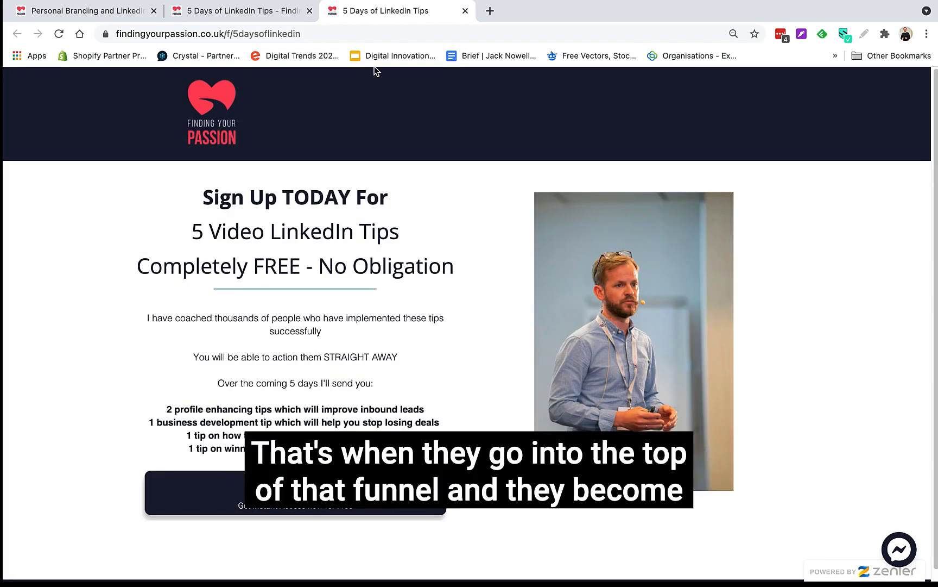
click(254, 8)
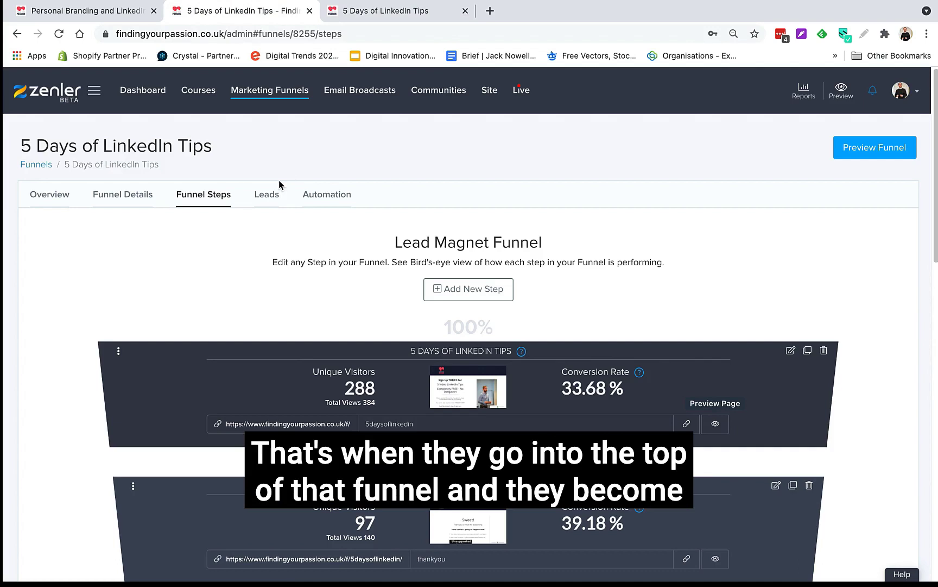
- Expand the funnel's Email Drip Sequence and read through the Welcome to the 5 Days email
click(325, 198)
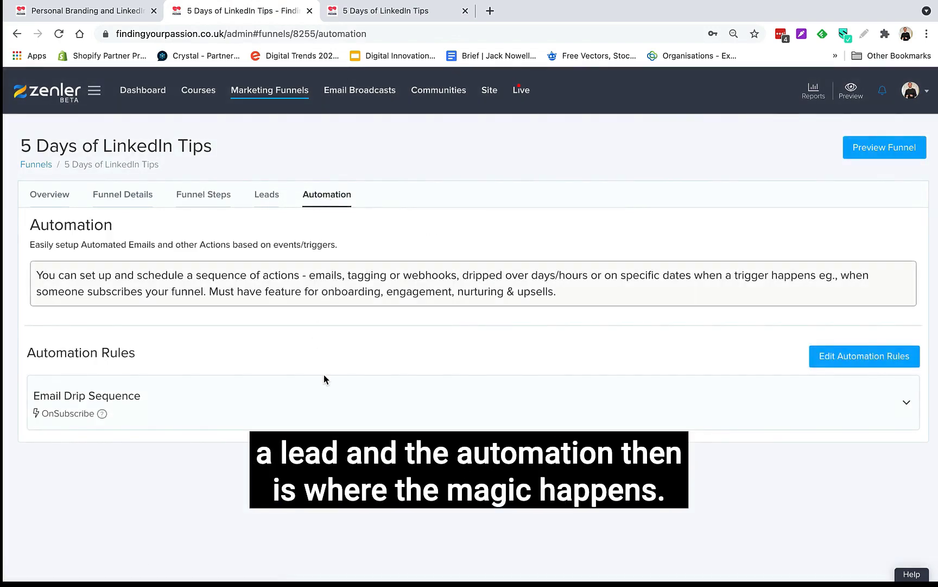
click(325, 415)
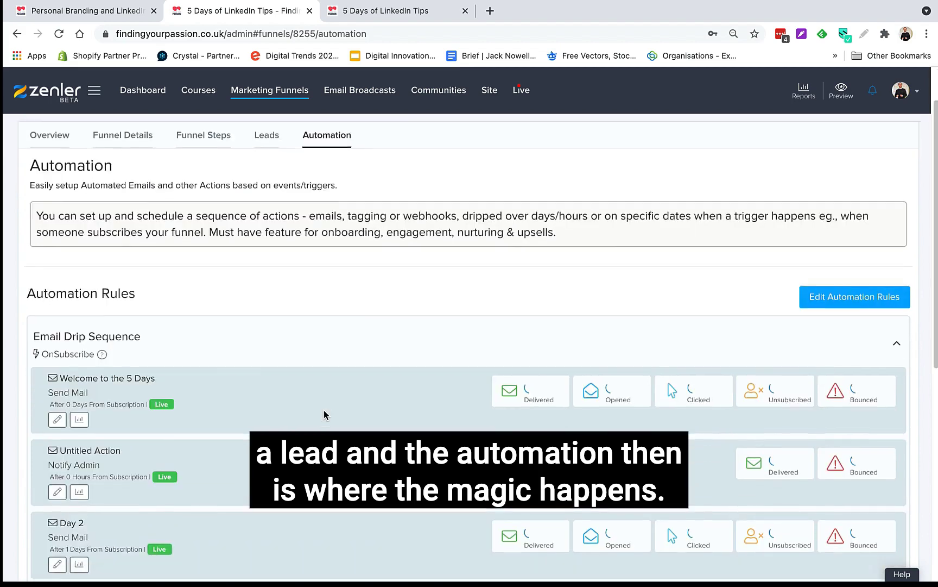
scroll(324, 414, down, 2)
scroll(325, 414, down, 2)
scroll(324, 414, down, 1)
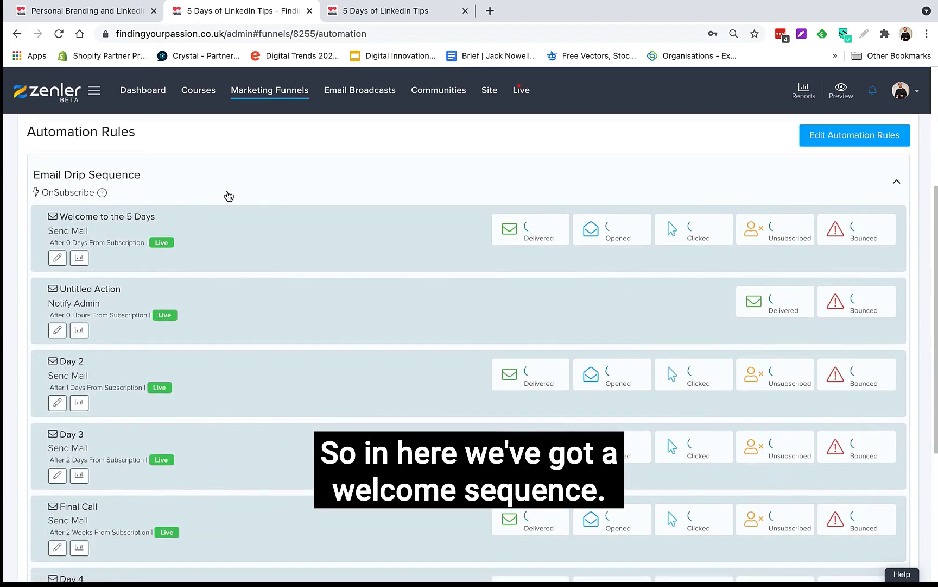
click(57, 258)
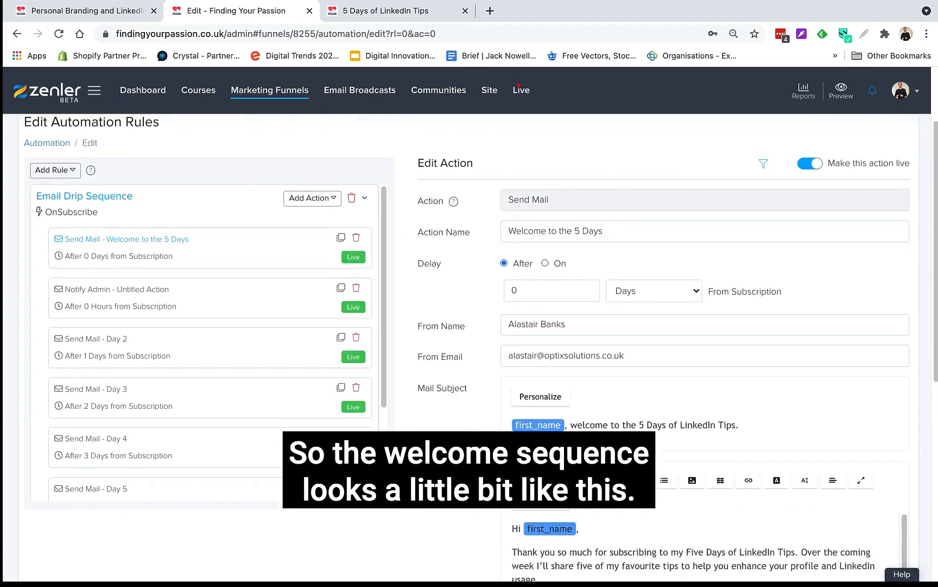
scroll(442, 358, down, 2)
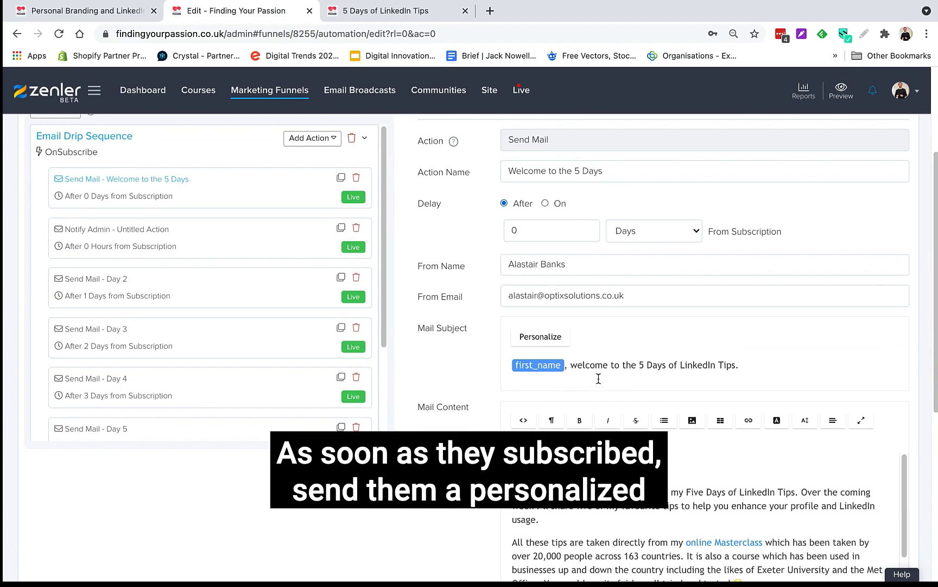
scroll(503, 426, down, 1)
scroll(503, 425, down, 1)
scroll(503, 425, down, 1)
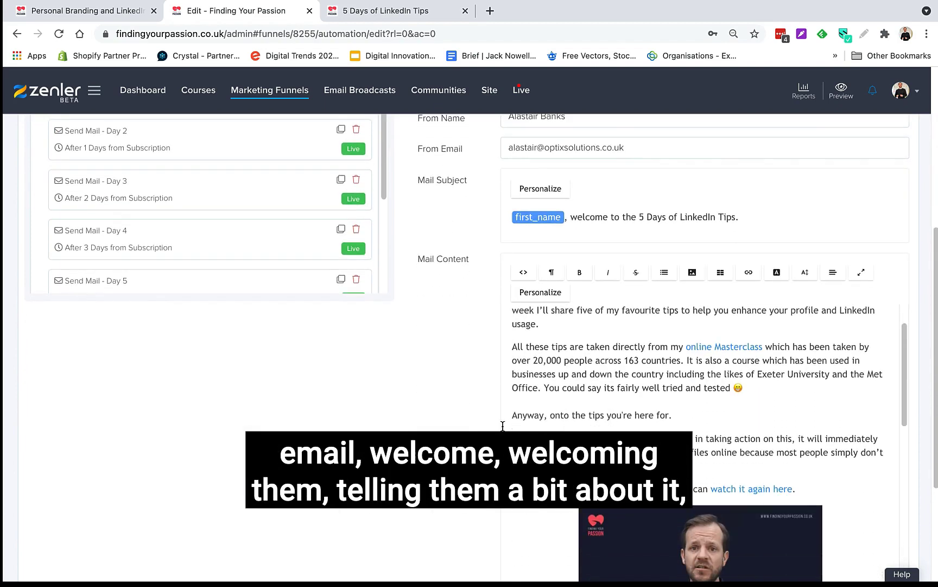
scroll(622, 402, down, 2)
scroll(622, 401, down, 1)
scroll(623, 401, down, 1)
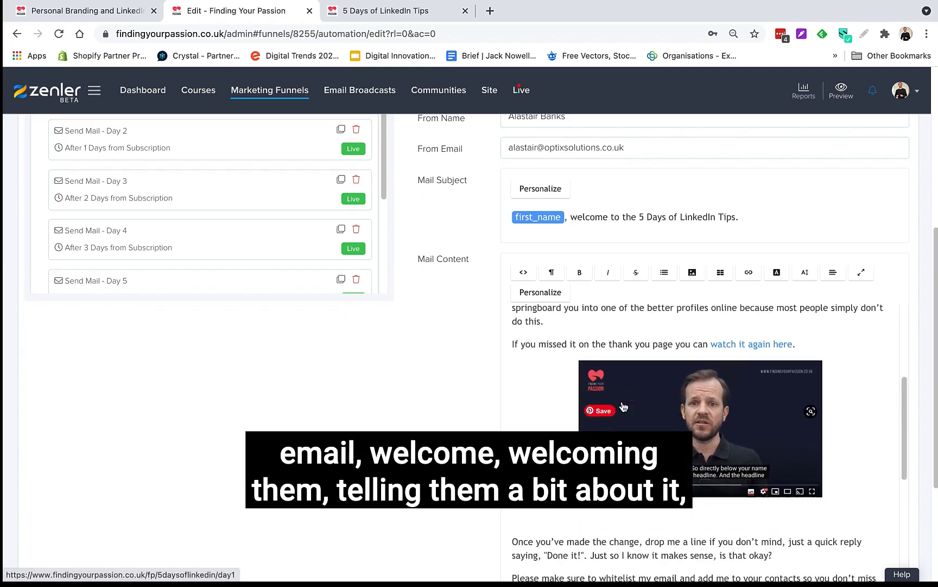
scroll(622, 401, down, 2)
scroll(622, 402, down, 2)
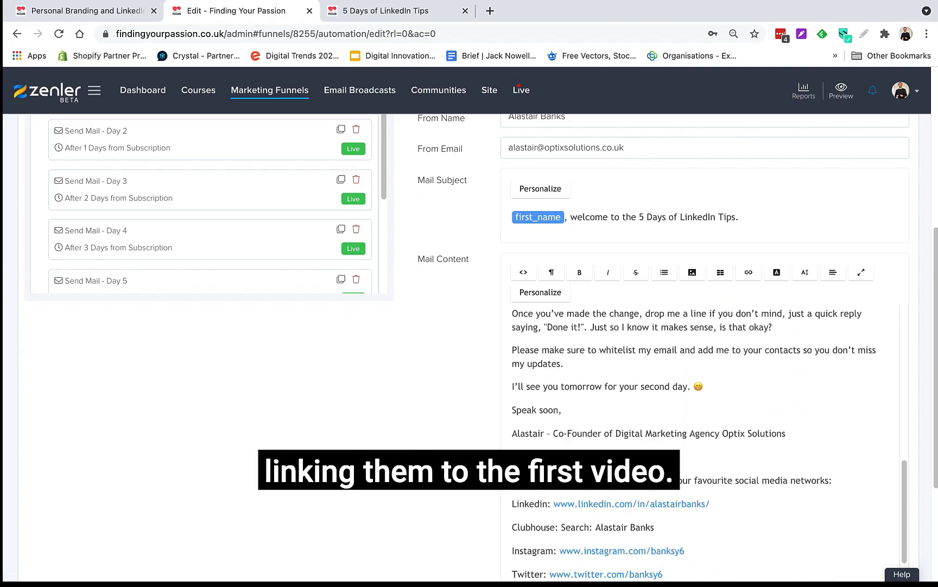
scroll(435, 390, down, 1)
scroll(436, 390, up, 4)
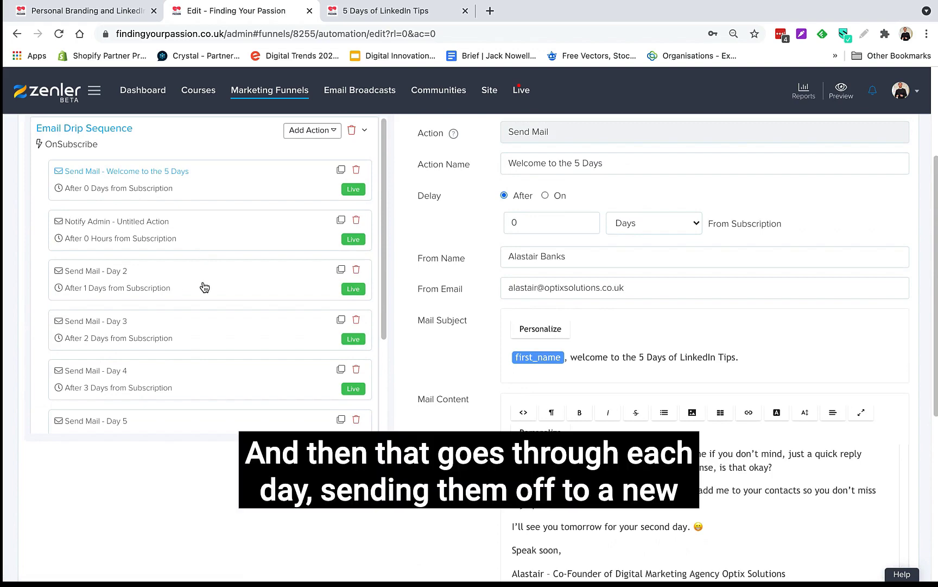
- View the Day 2, Day 3, Day 4 and Day 5 drip emails' settings
click(204, 288)
scroll(204, 286, down, 2)
scroll(204, 271, down, 1)
click(204, 249)
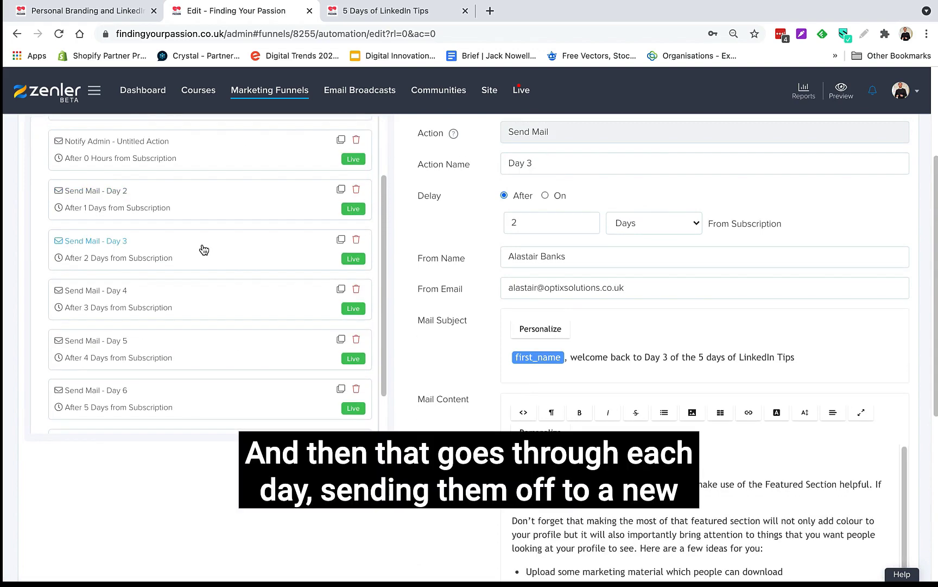
click(212, 286)
scroll(212, 286, down, 1)
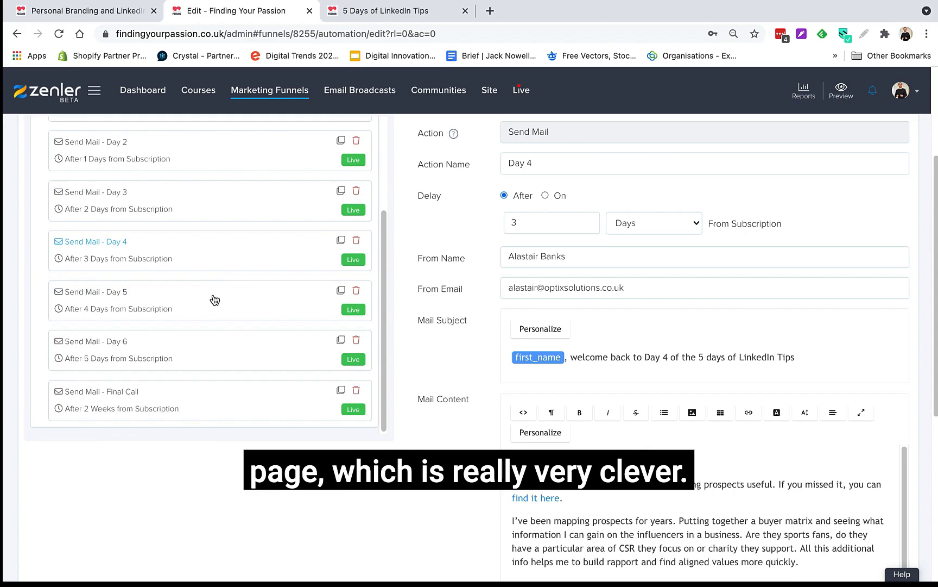
click(214, 300)
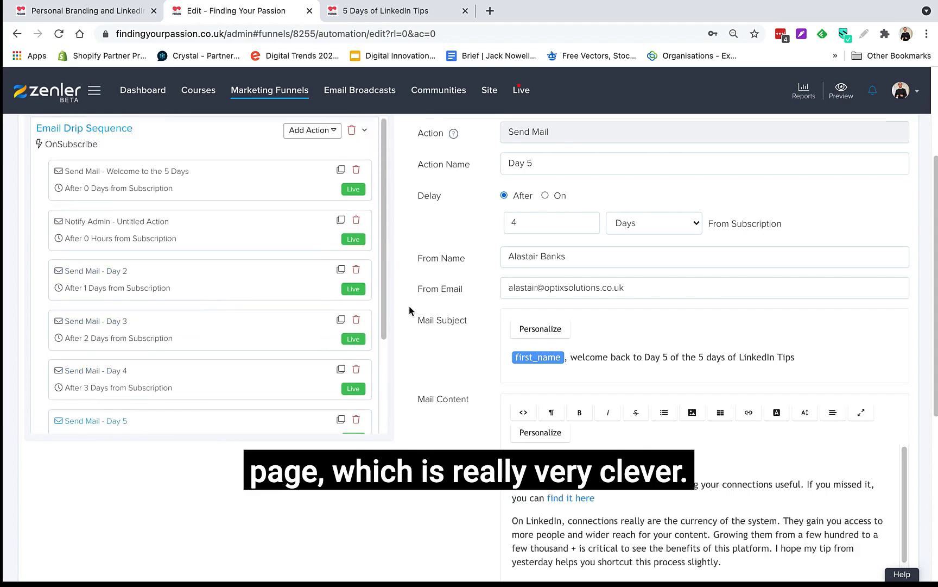
scroll(409, 306, up, 3)
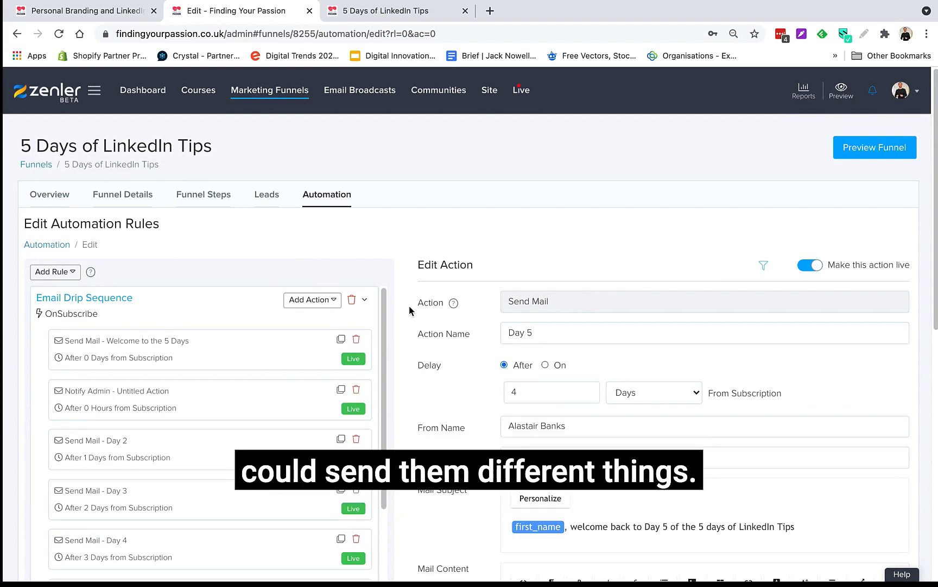
- Expand the Email Drip Sequence stats, e.g. Welcome email 95 delivered, 59 opened, 29 clicked
click(327, 201)
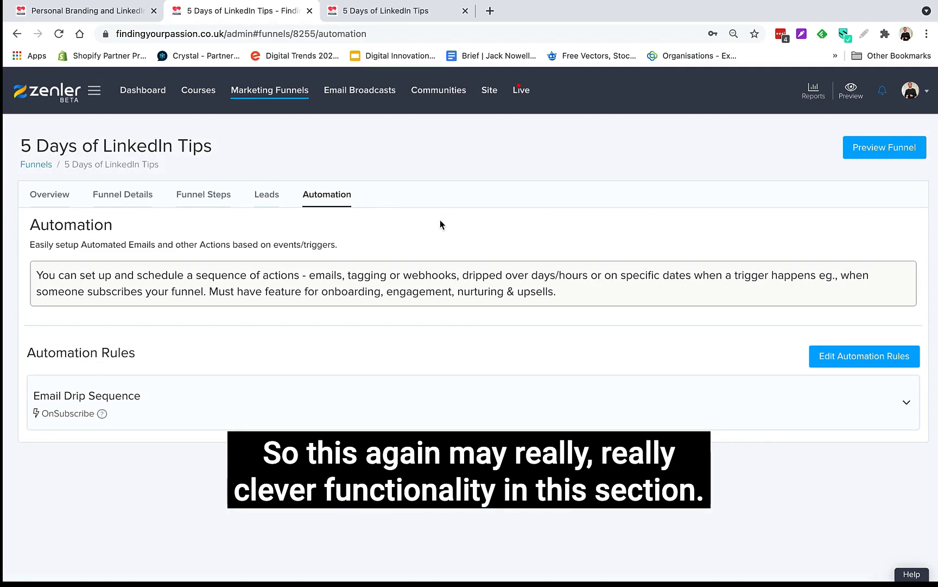
click(425, 392)
scroll(424, 390, down, 3)
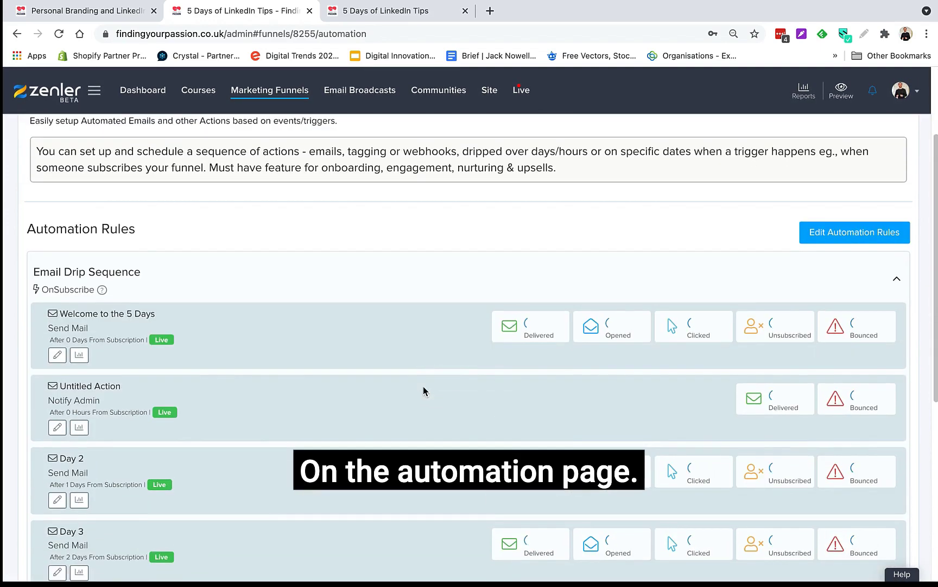
scroll(423, 386, down, 5)
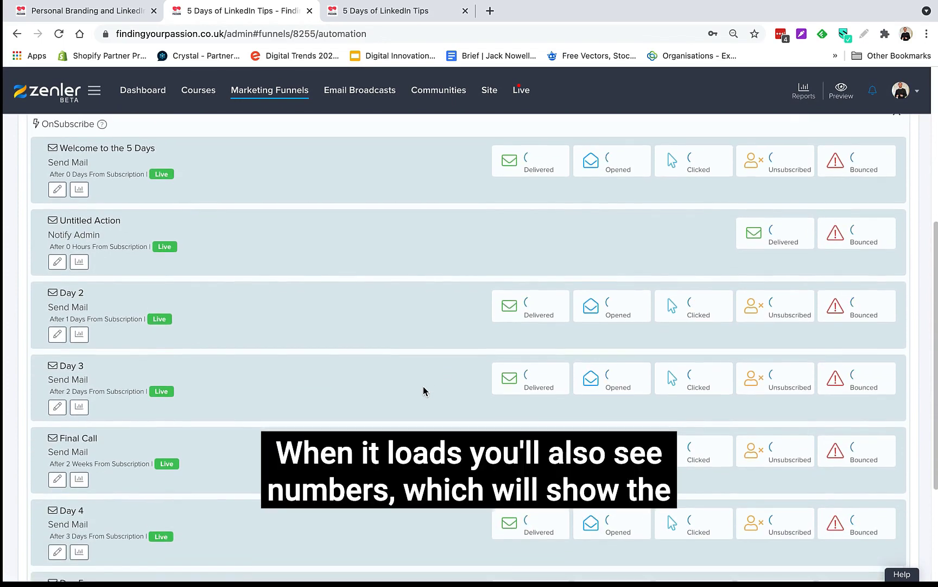
scroll(423, 386, up, 1)
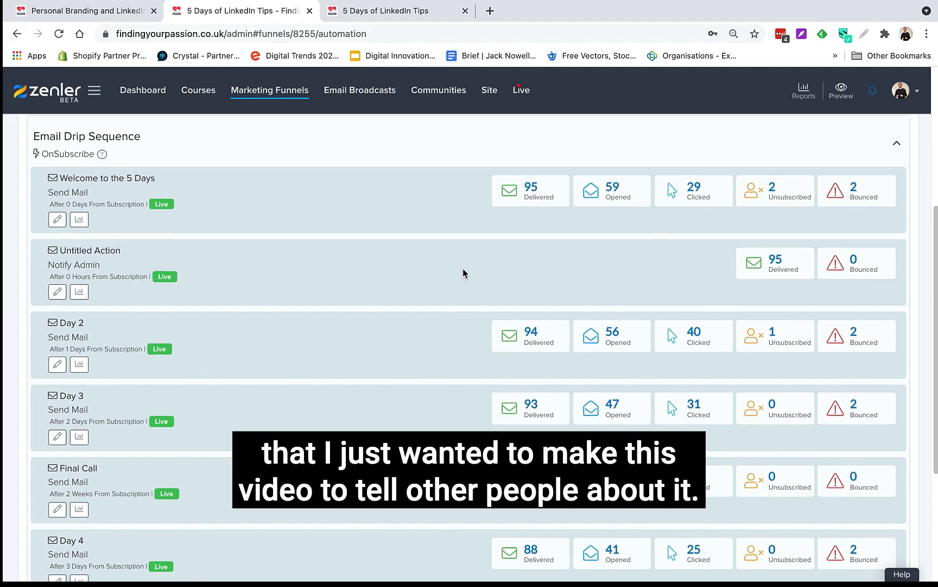
scroll(463, 272, down, 1)
scroll(464, 272, down, 1)
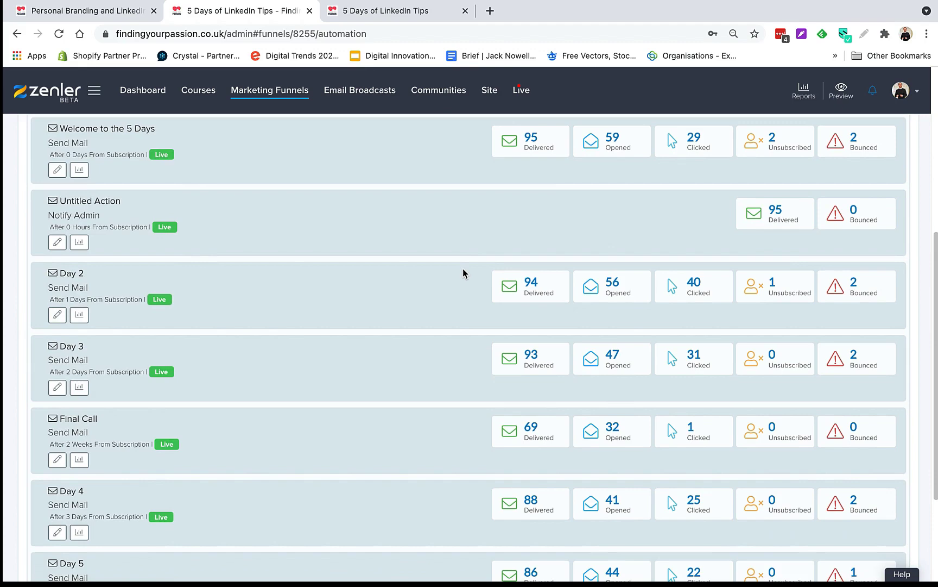
scroll(464, 273, down, 2)
scroll(463, 273, down, 2)
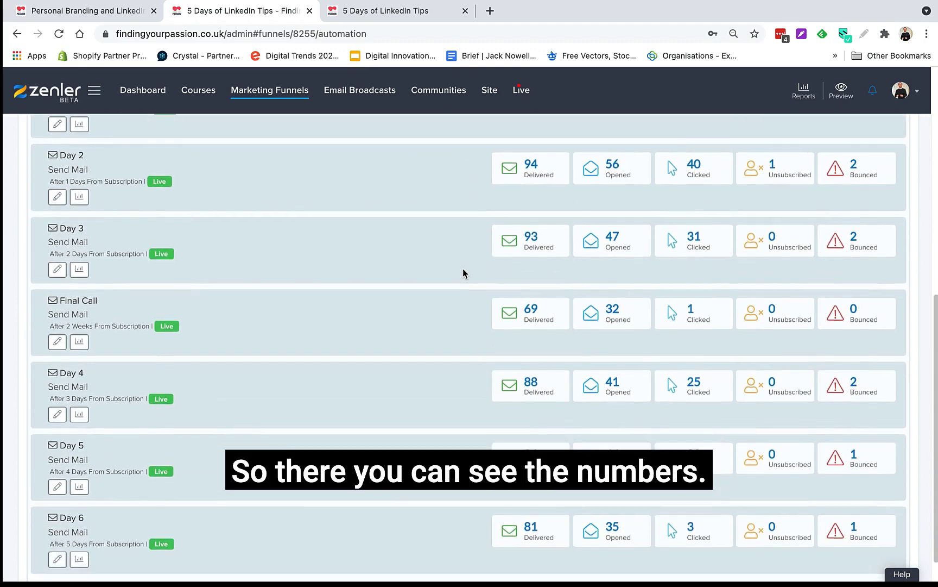
scroll(464, 273, up, 5)
scroll(464, 274, up, 4)
scroll(464, 273, up, 2)
scroll(465, 273, up, 3)
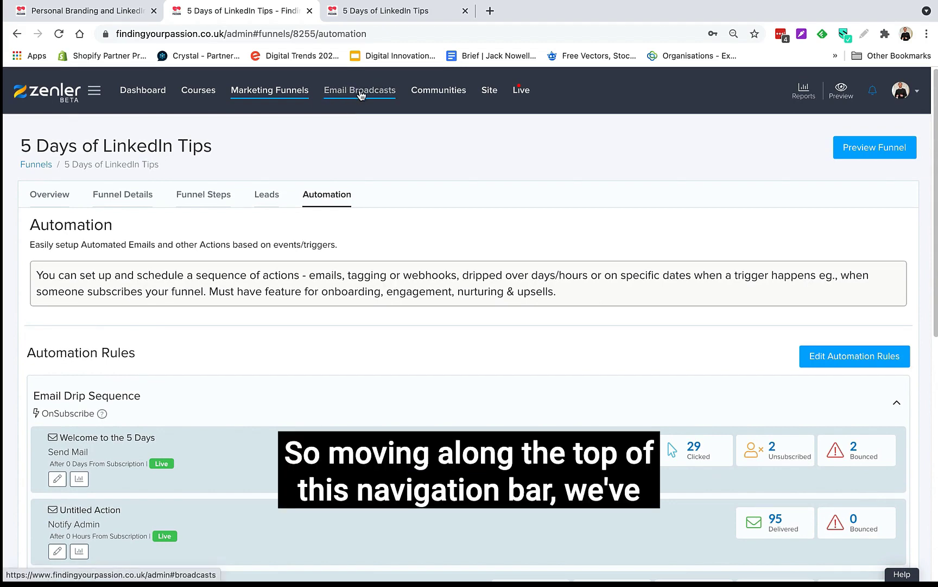
- Go to Email Broadcasts to see the single draft broadcast, Test 1
click(360, 95)
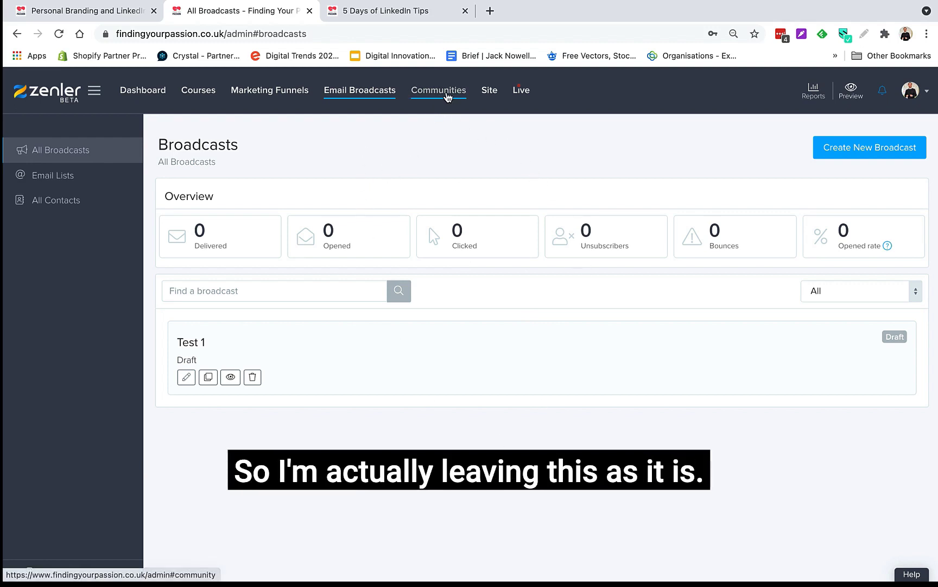
- Open Communities, view the Personal Branding Community feed, then close it back to the overview
click(446, 94)
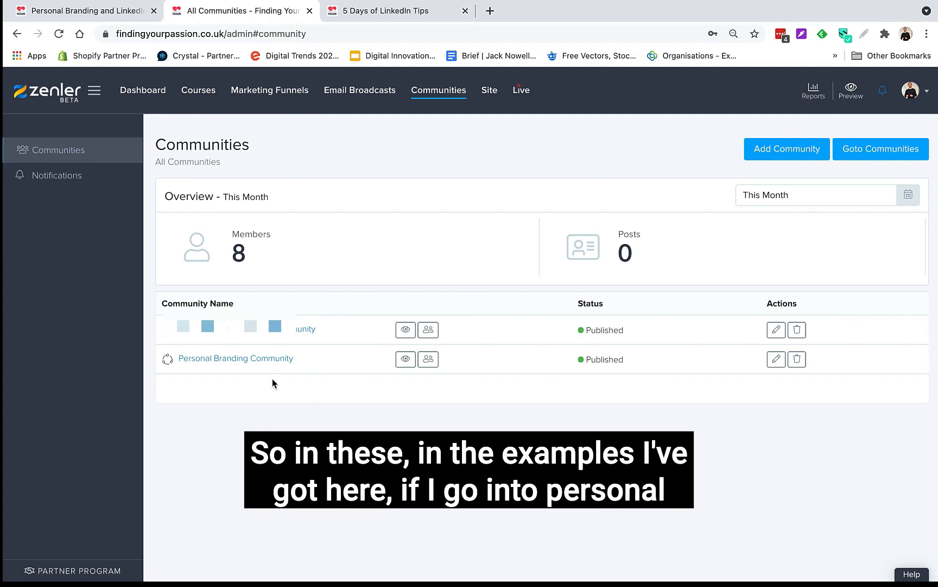
click(270, 361)
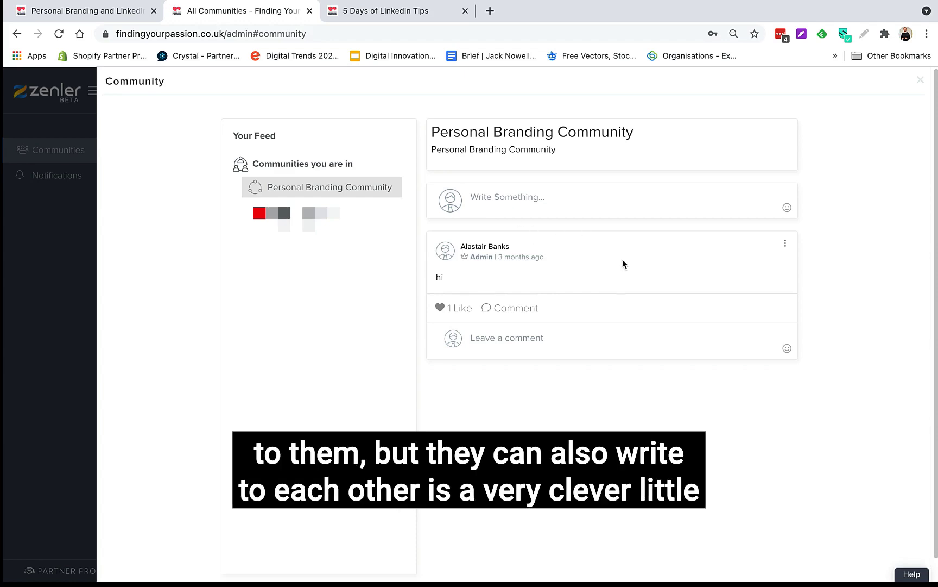
click(920, 81)
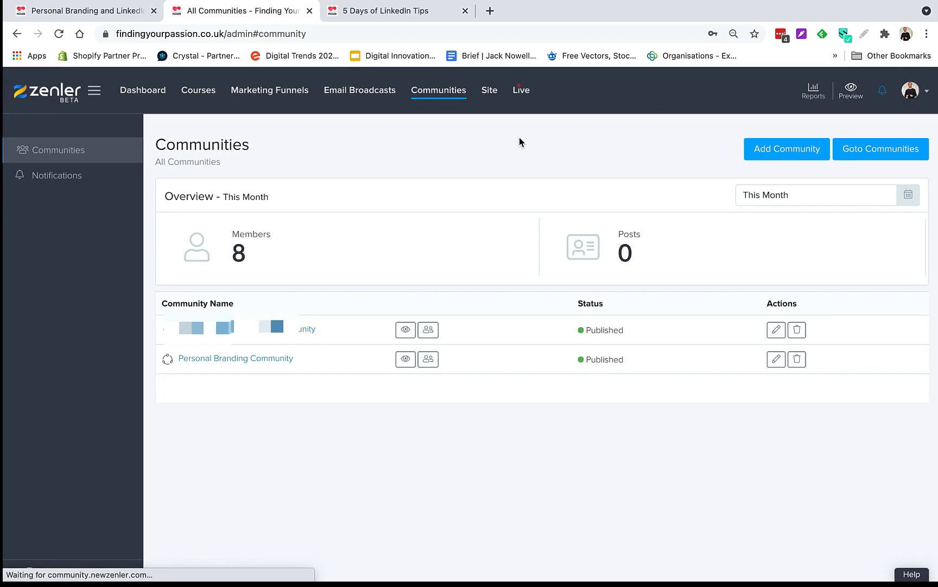
- Start a new Live Interactive Webinar and review its topic, date, attendees and duration form
click(522, 90)
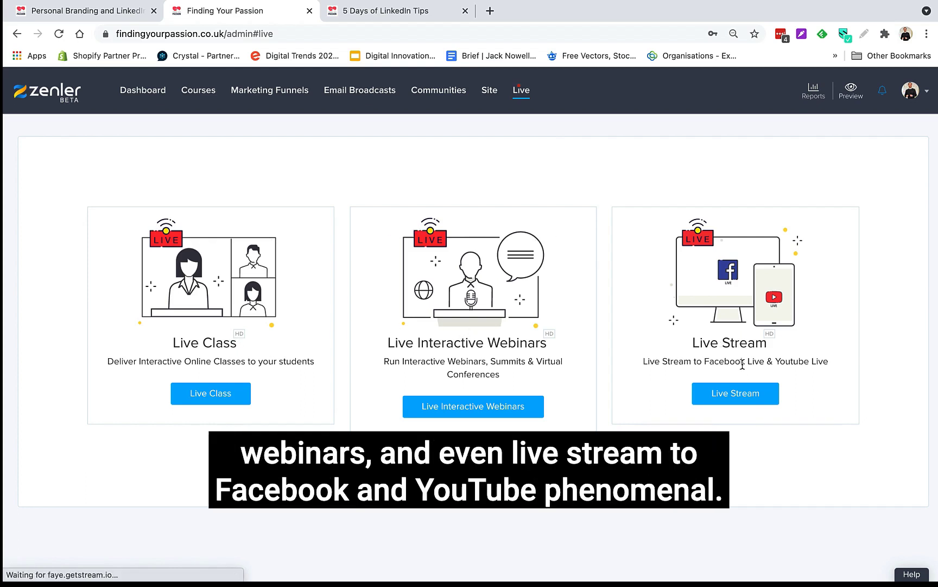
click(489, 411)
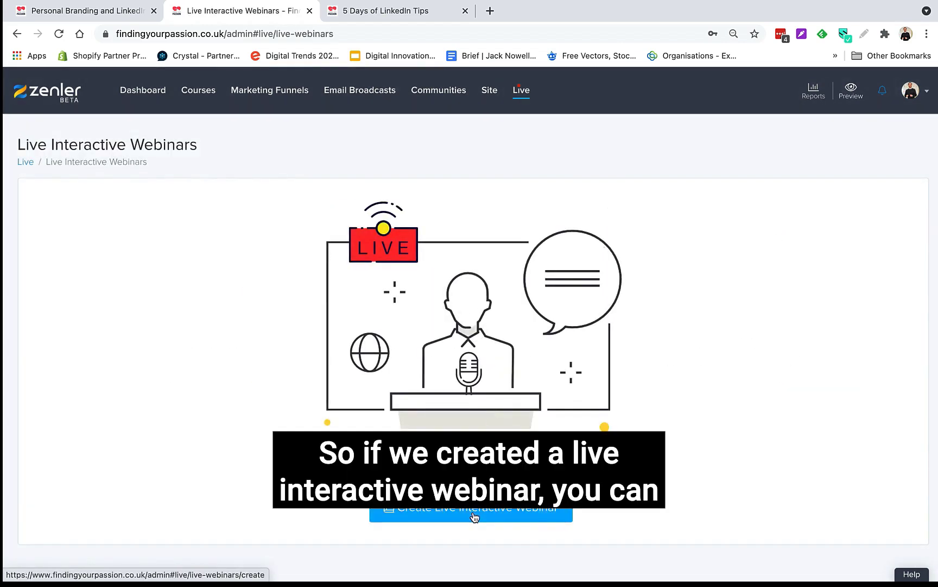
click(473, 512)
scroll(450, 418, down, 3)
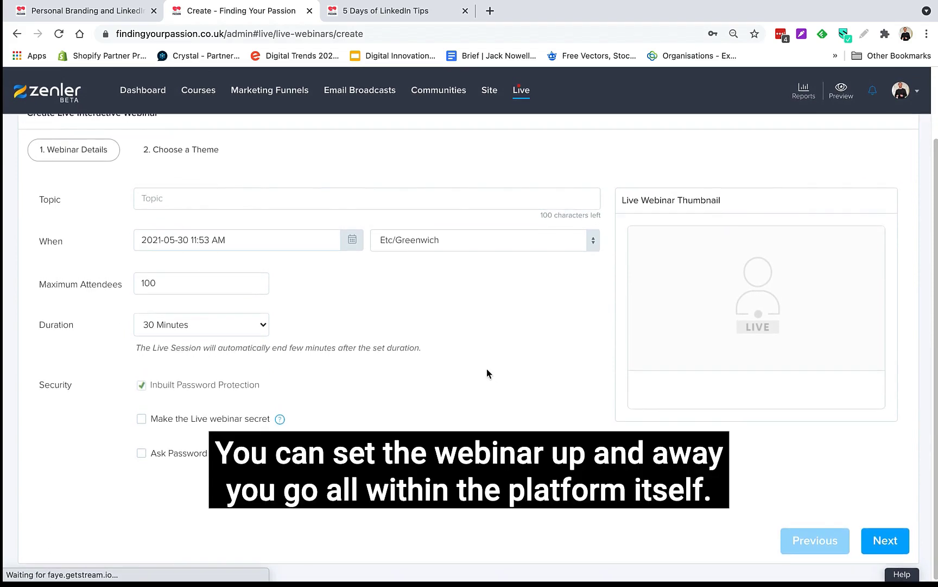
scroll(487, 373, up, 3)
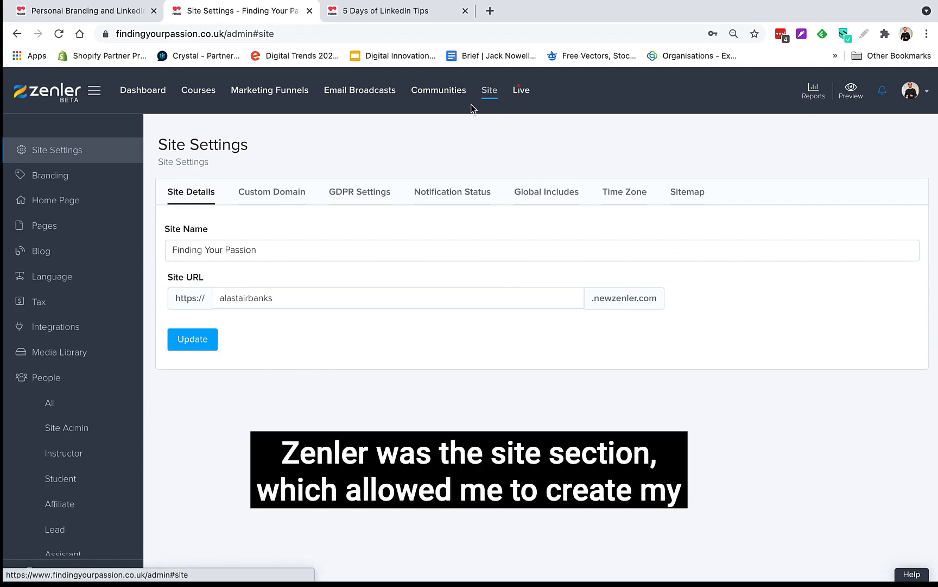
- From the Pages list, open the 'Have you found your passion?' home page in the editor
click(54, 224)
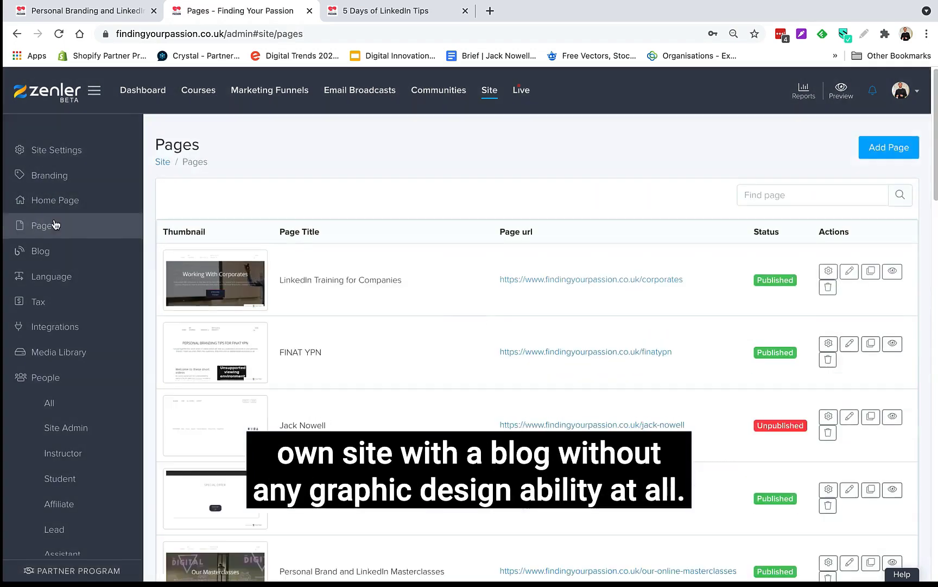
scroll(470, 315, down, 3)
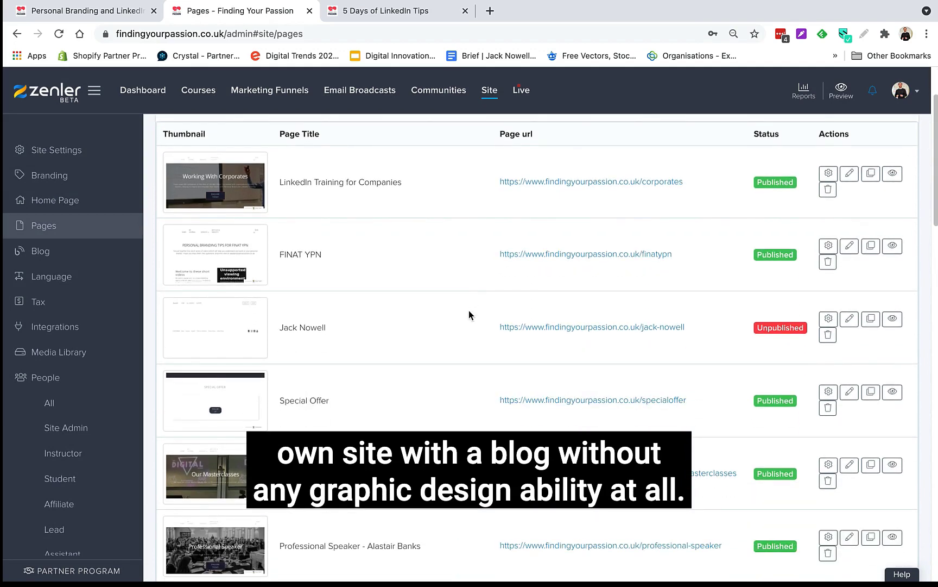
scroll(468, 310, down, 1)
scroll(323, 393, down, 1)
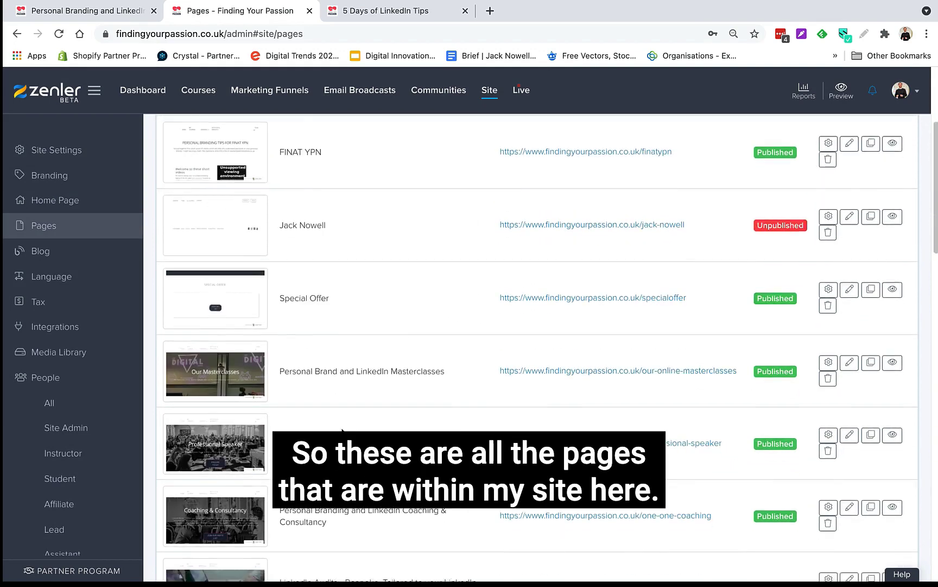
scroll(328, 402, down, 5)
scroll(334, 412, down, 3)
scroll(339, 424, down, 4)
scroll(342, 429, down, 3)
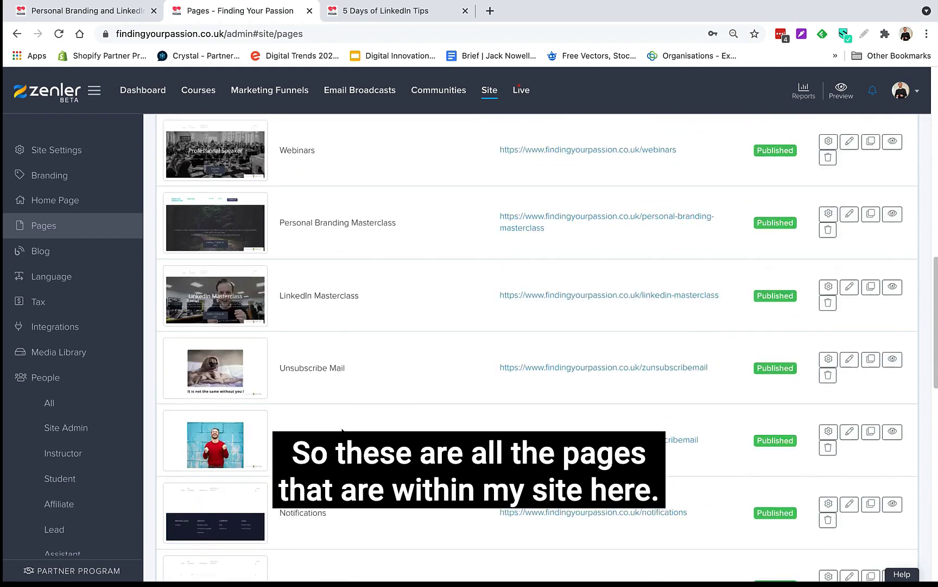
scroll(343, 429, down, 3)
scroll(342, 429, down, 4)
scroll(342, 429, down, 6)
scroll(343, 429, down, 2)
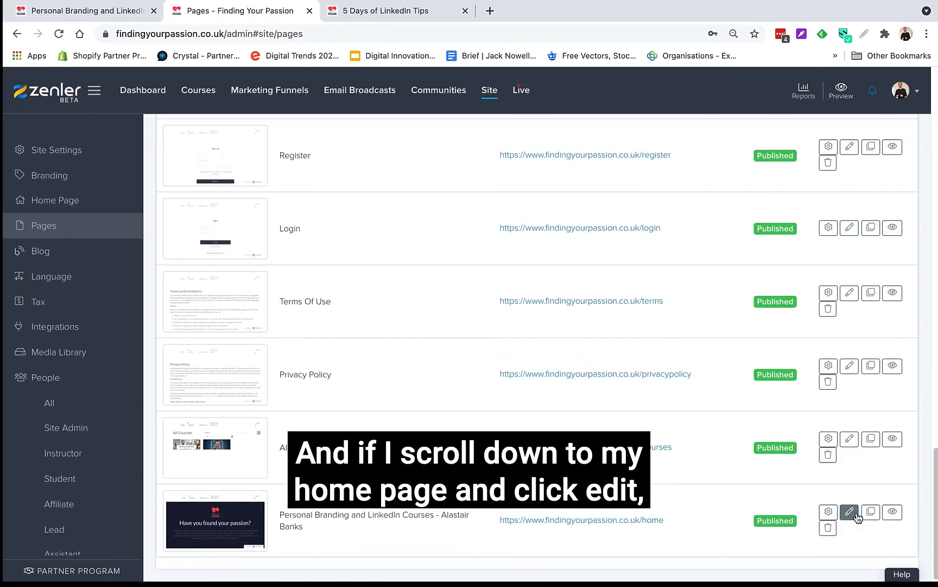
click(850, 511)
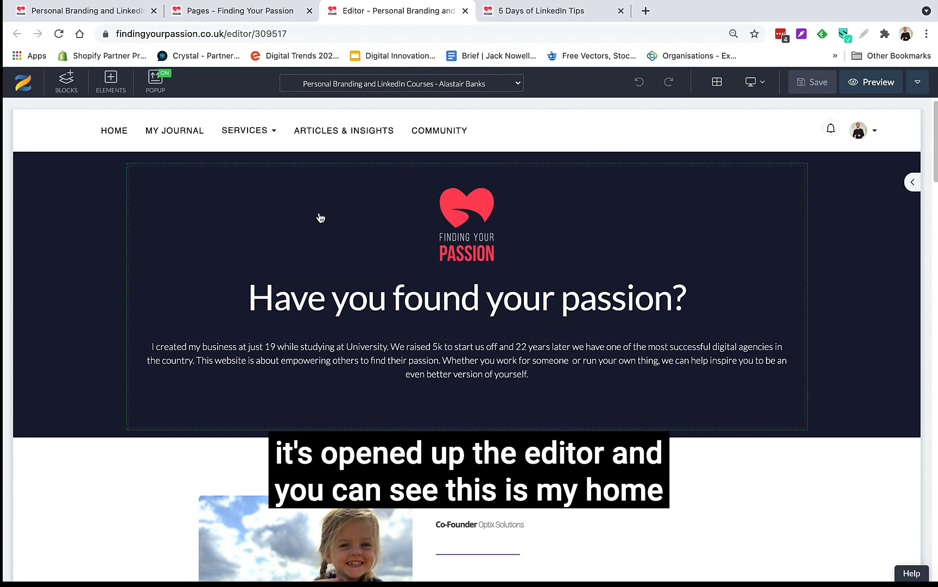
- Select the logo and heading, type stray text 'sjkashk', then remove it
click(476, 229)
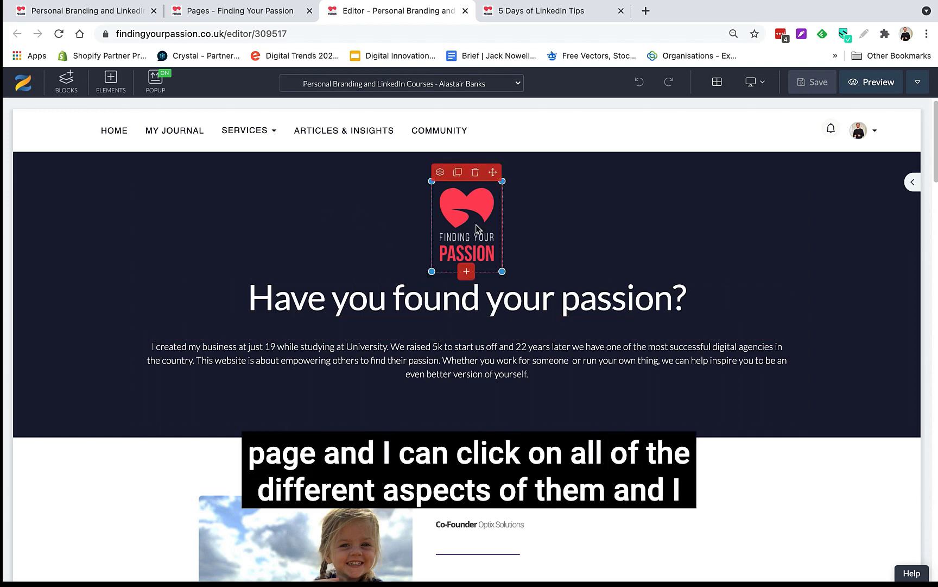
click(423, 299)
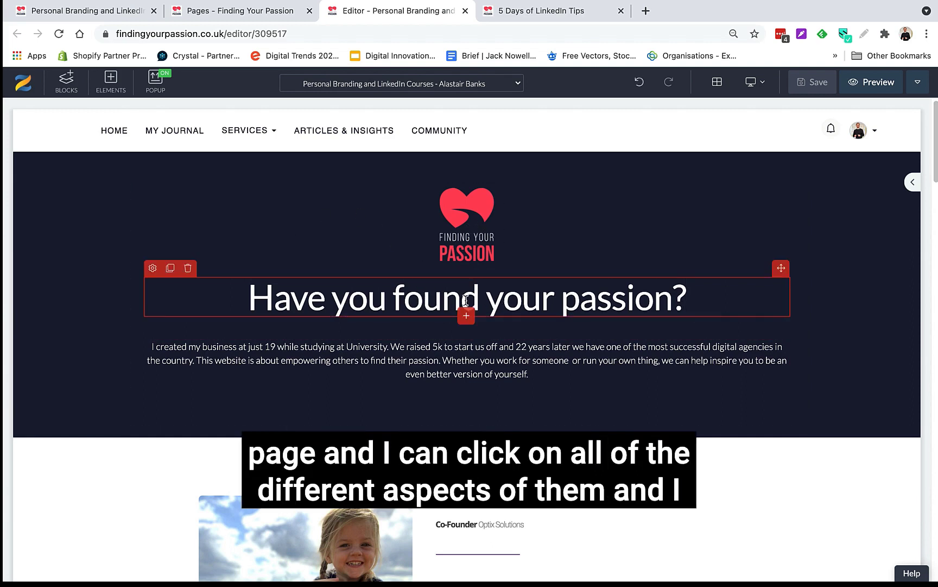
text(sjkashk)
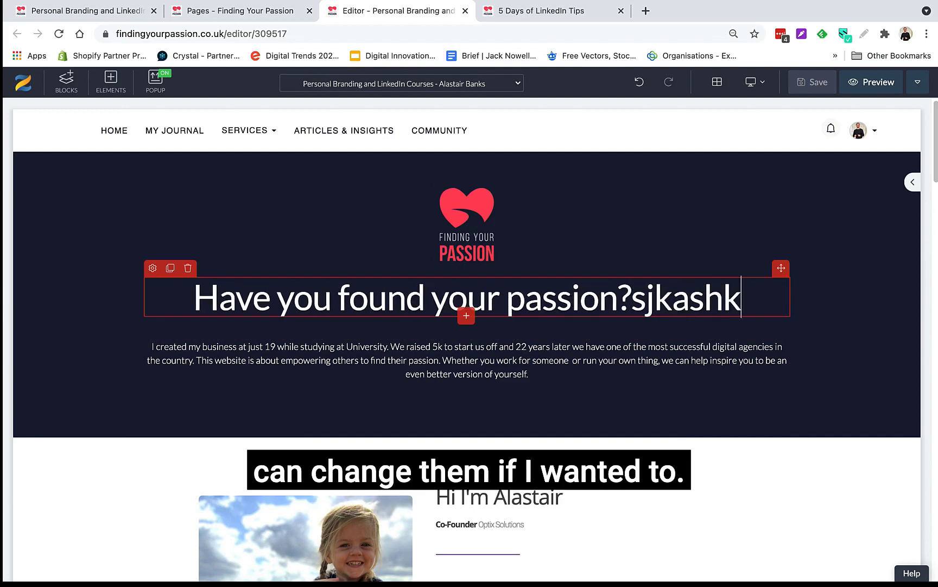
key(BackSpace)
key(BackSpace)
key(BackSpace)
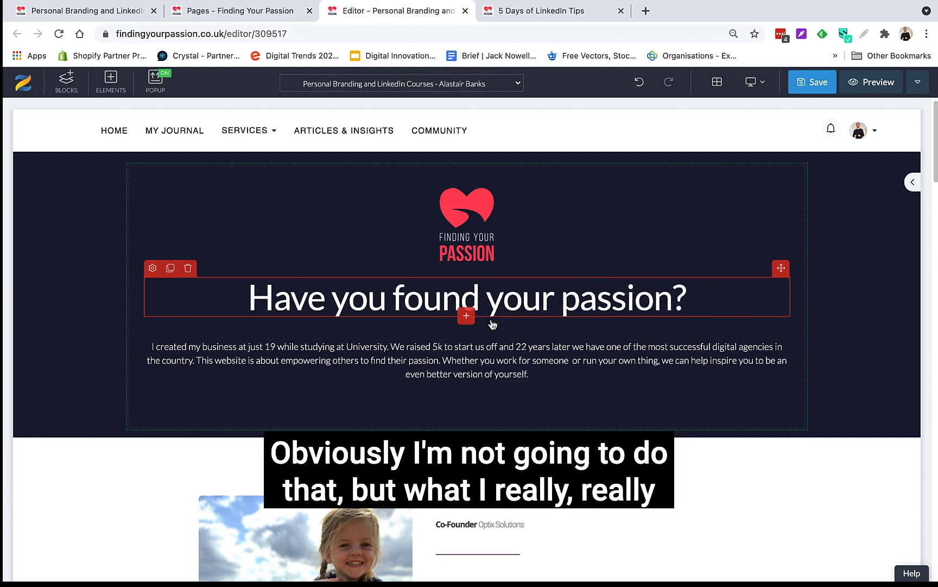
- Scroll the editor down past the keep-in-touch contact section to the footer
scroll(492, 320, down, 5)
scroll(491, 319, down, 3)
scroll(491, 319, down, 2)
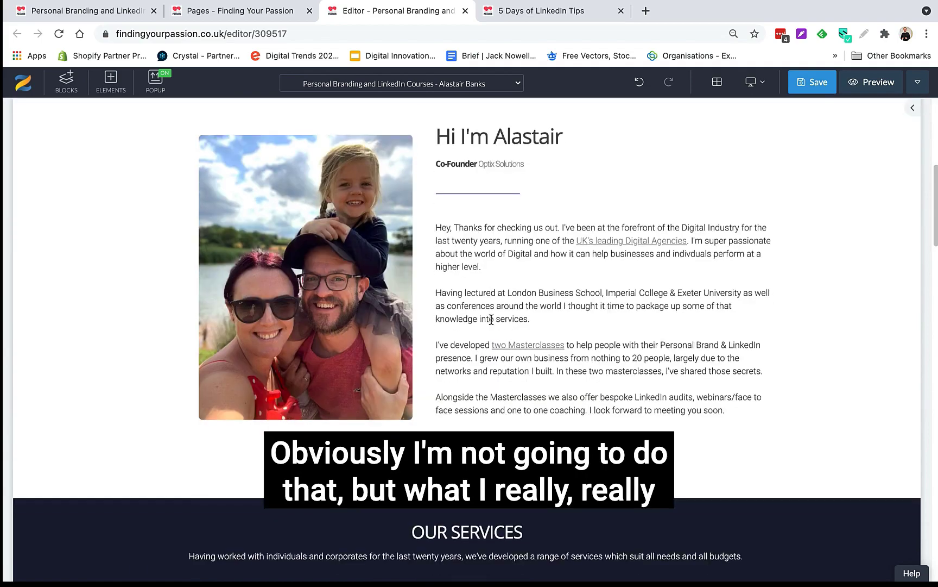
scroll(491, 320, down, 5)
scroll(492, 319, down, 4)
scroll(492, 319, down, 1)
scroll(492, 319, down, 4)
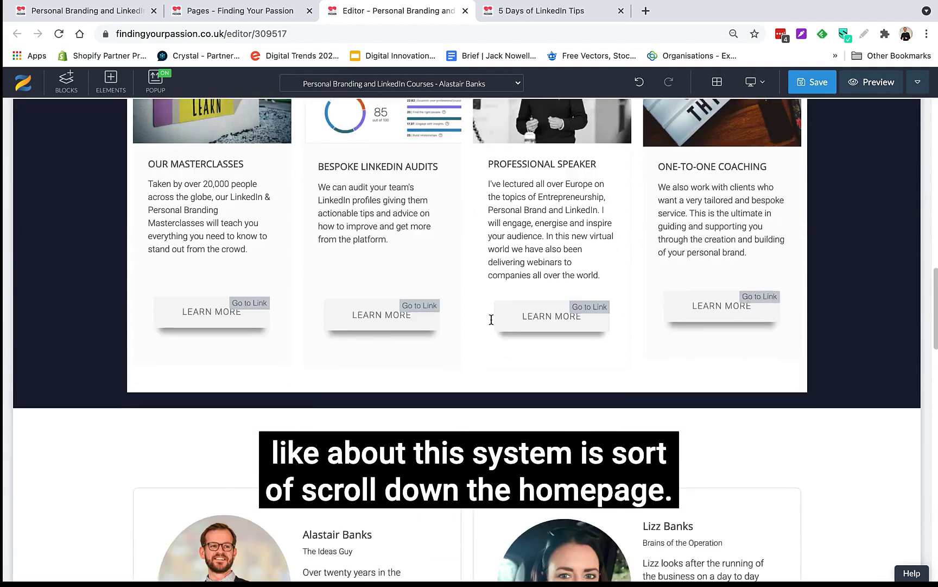
scroll(492, 320, down, 3)
scroll(491, 319, down, 6)
scroll(492, 321, down, 4)
scroll(491, 321, down, 4)
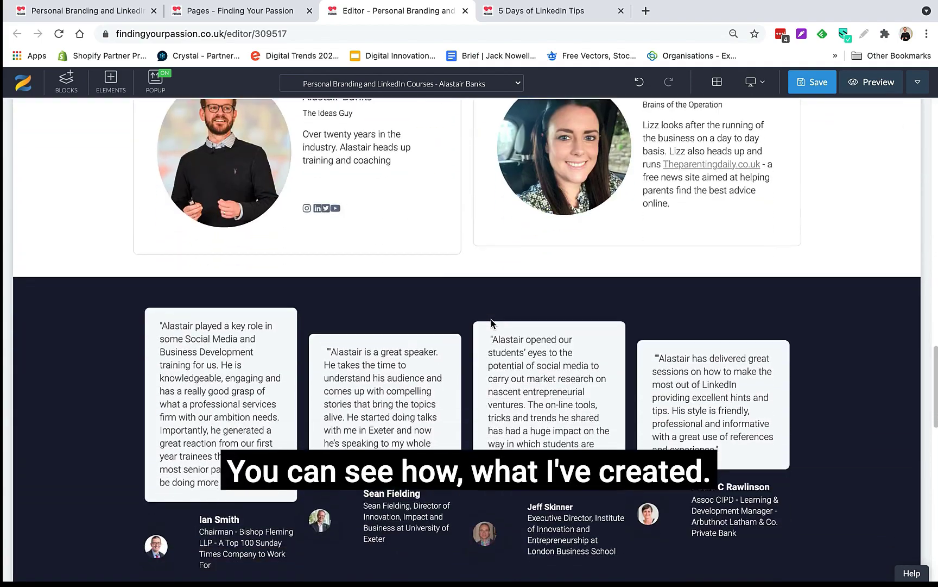
scroll(491, 320, down, 5)
scroll(491, 320, down, 2)
scroll(491, 321, down, 1)
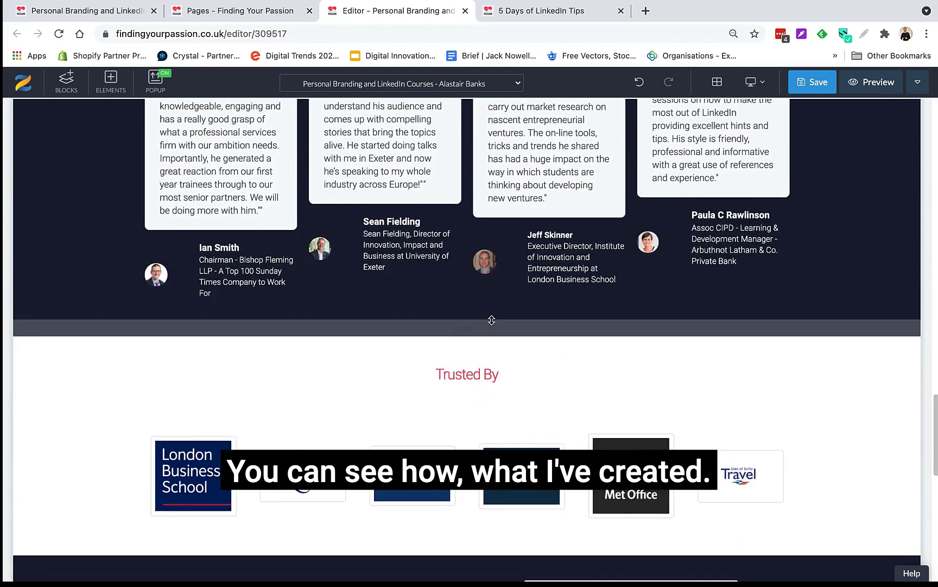
scroll(492, 323, down, 3)
scroll(493, 324, down, 1)
scroll(493, 324, down, 2)
scroll(492, 320, down, 1)
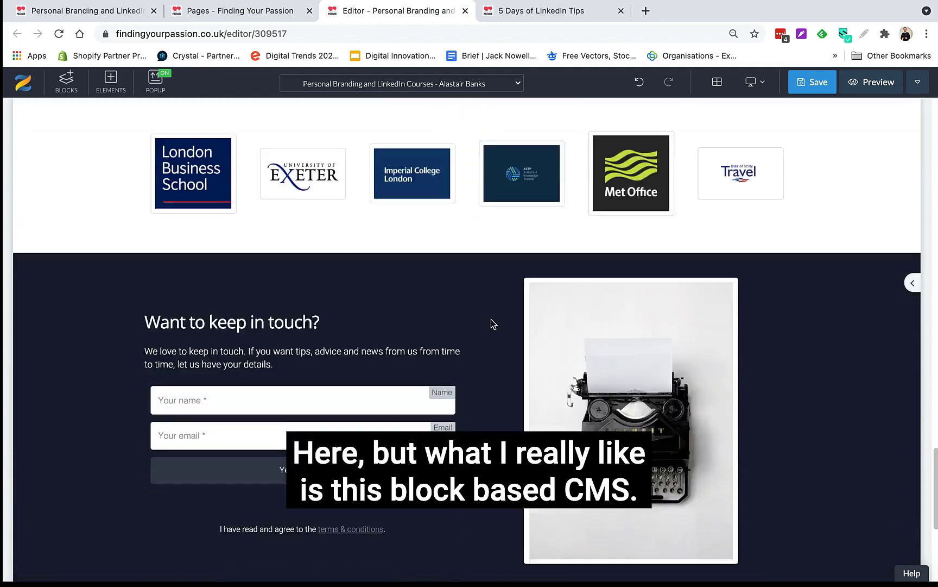
scroll(491, 319, down, 5)
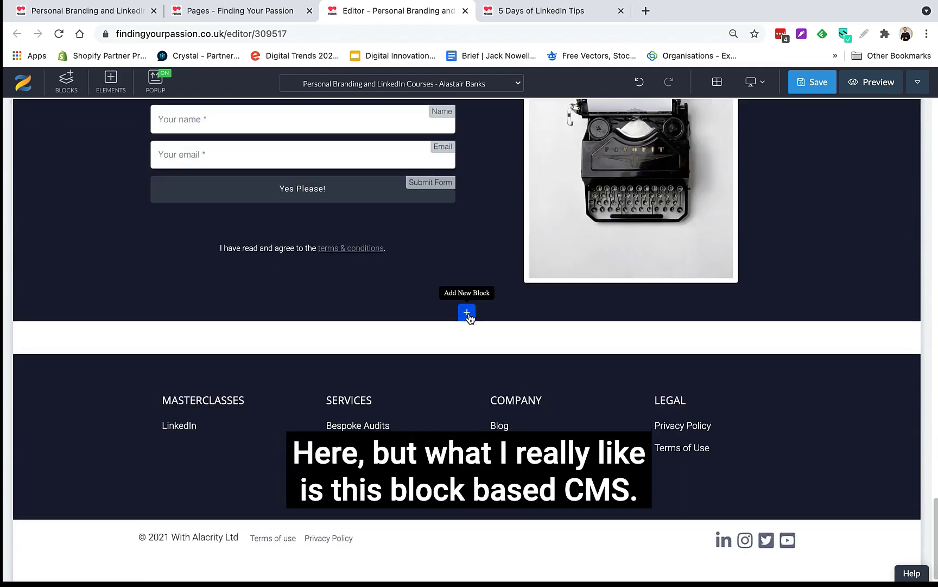
- Open the block library below the contact section and browse through All Blocks
click(468, 312)
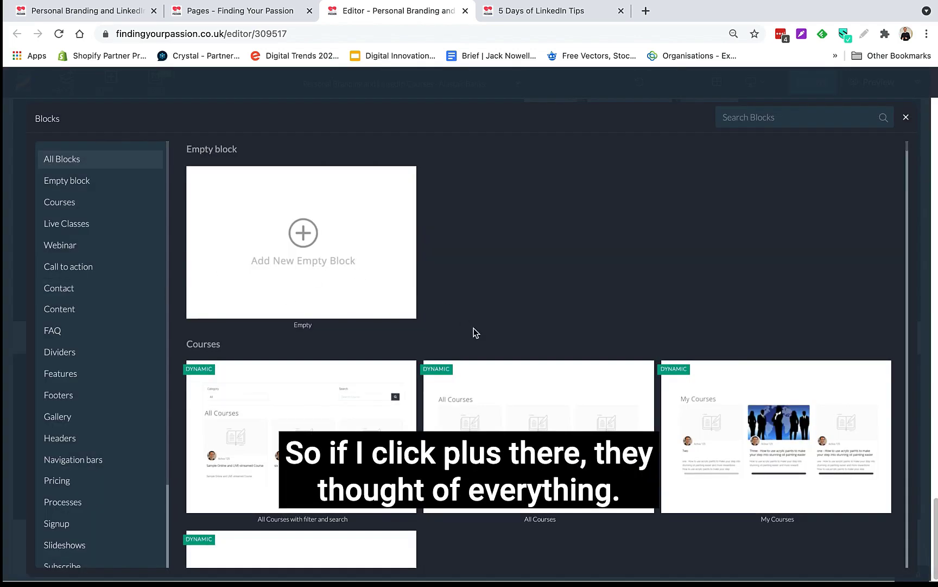
scroll(474, 330, down, 2)
scroll(475, 330, down, 3)
scroll(476, 336, down, 1)
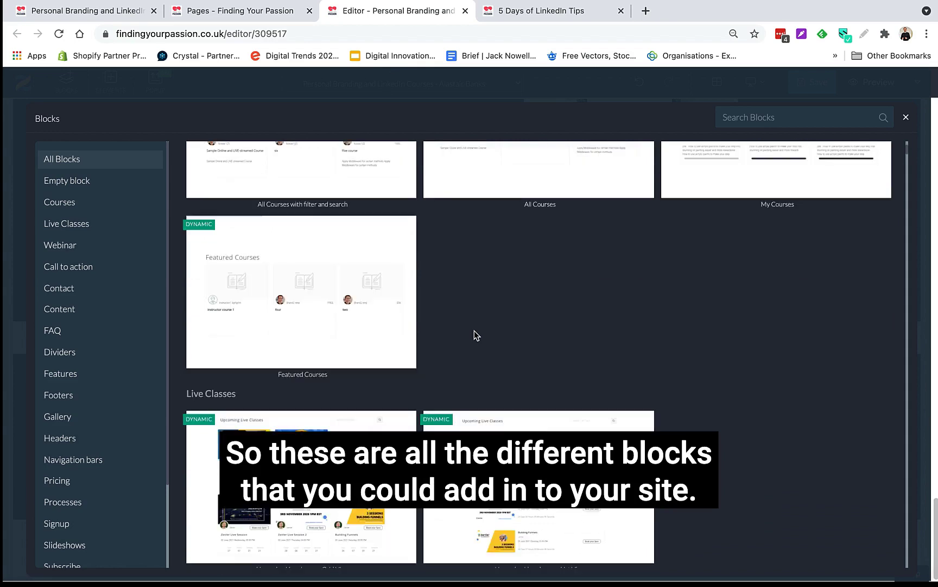
scroll(476, 336, down, 2)
scroll(475, 336, down, 2)
scroll(475, 336, down, 3)
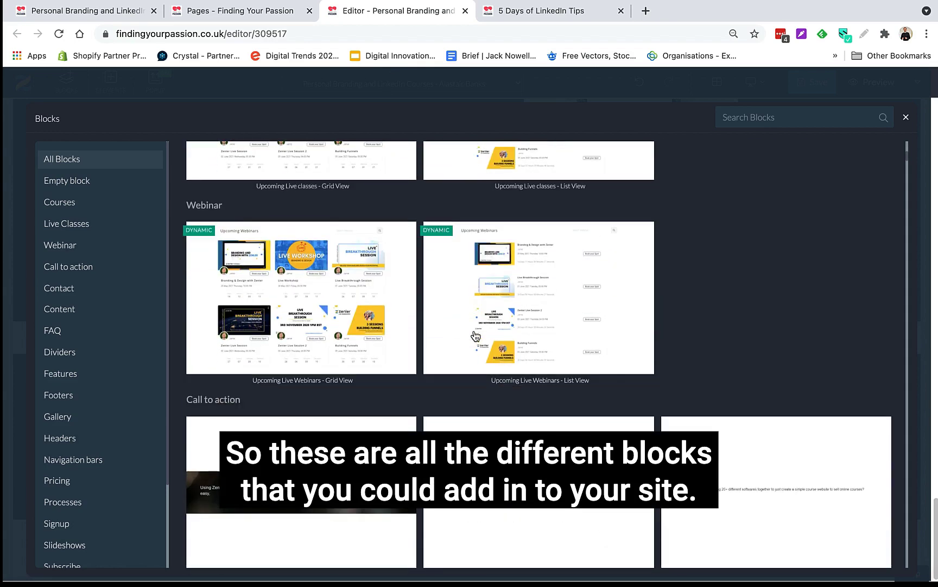
scroll(475, 336, down, 4)
scroll(476, 336, down, 2)
scroll(476, 335, down, 2)
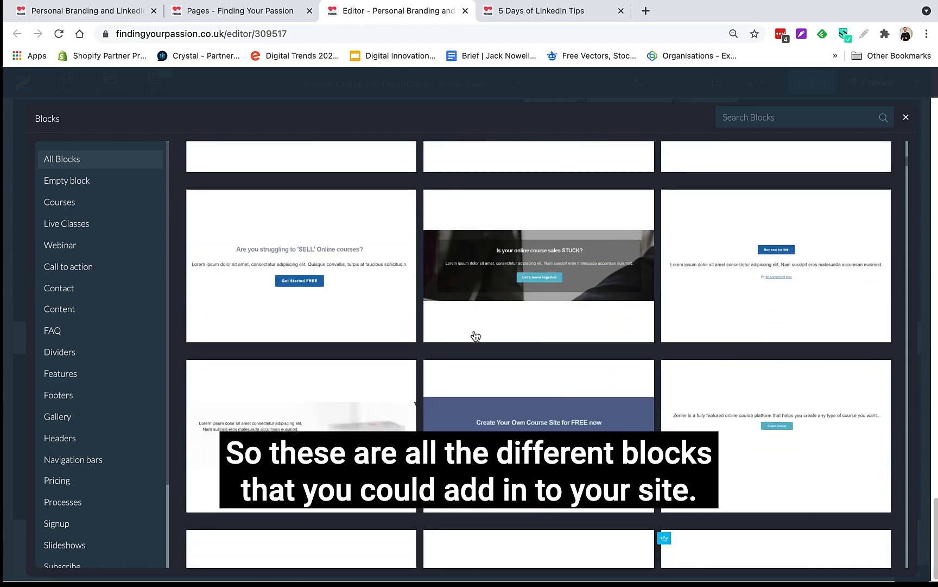
scroll(476, 336, down, 3)
scroll(476, 336, down, 3)
scroll(475, 336, down, 3)
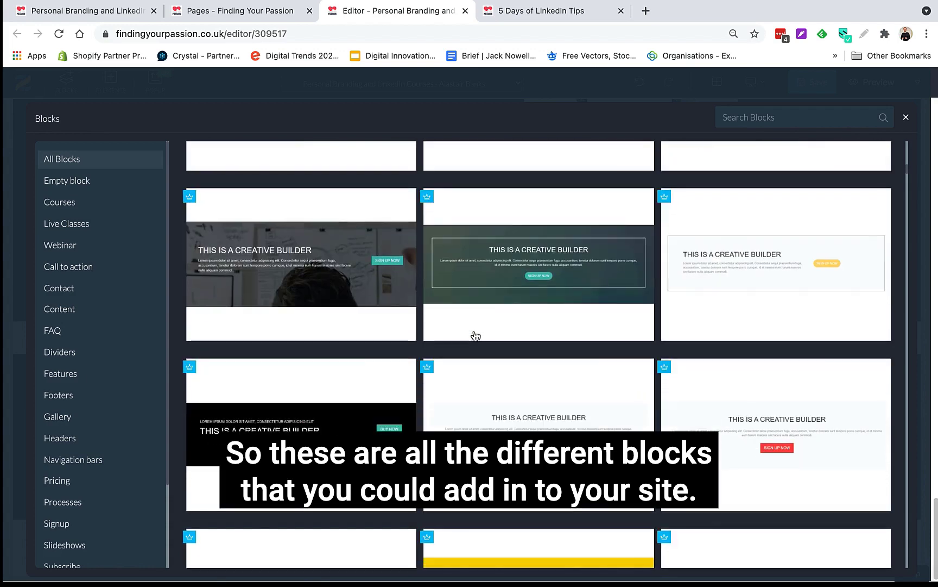
scroll(476, 336, down, 3)
scroll(476, 336, down, 3)
scroll(476, 335, down, 1)
scroll(475, 336, down, 3)
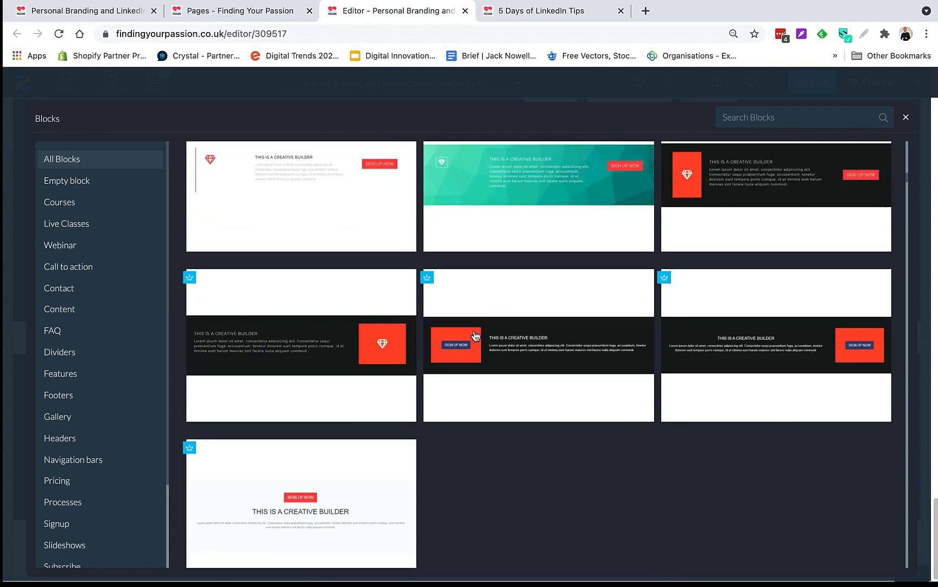
scroll(475, 336, down, 3)
scroll(475, 333, down, 1)
scroll(474, 332, down, 3)
scroll(475, 334, down, 2)
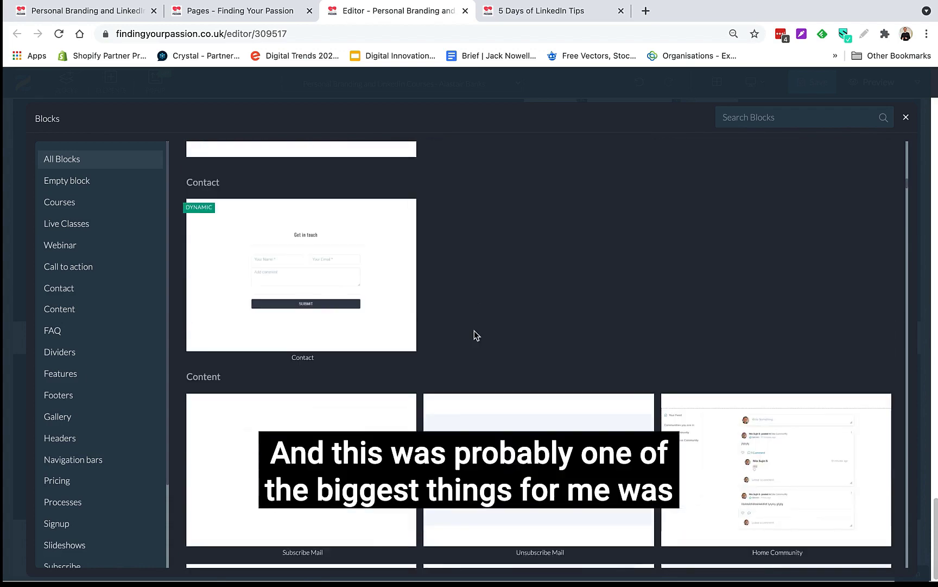
scroll(474, 334, down, 3)
scroll(476, 336, down, 2)
scroll(476, 336, down, 2)
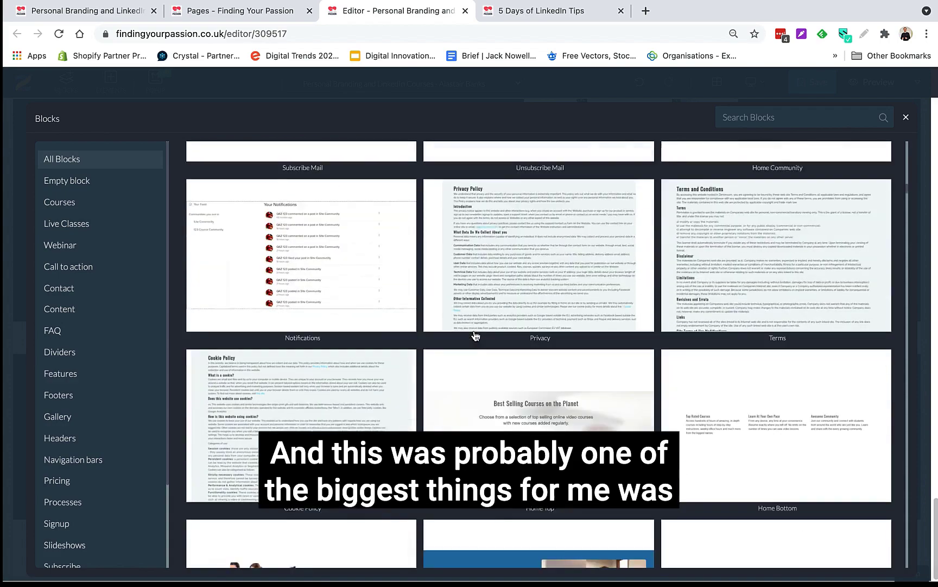
scroll(475, 336, down, 2)
scroll(475, 335, down, 2)
scroll(474, 335, down, 3)
scroll(474, 334, down, 3)
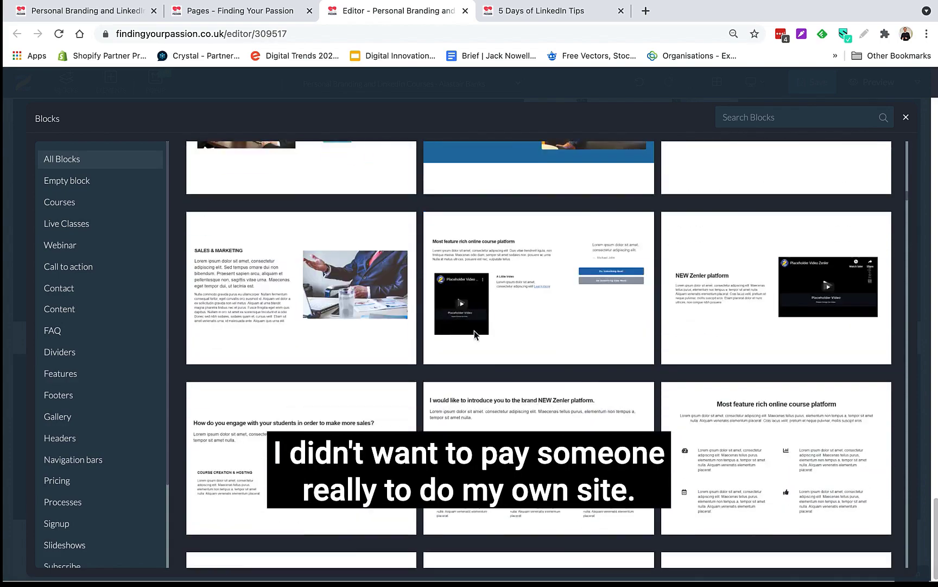
scroll(474, 335, down, 3)
scroll(474, 335, down, 2)
scroll(475, 335, down, 1)
scroll(476, 336, down, 2)
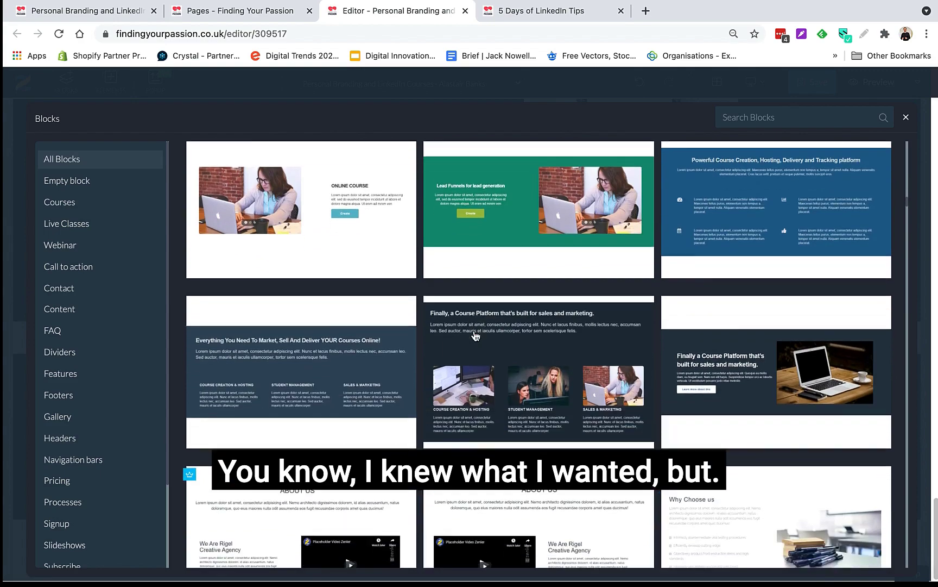
scroll(475, 335, down, 2)
scroll(475, 335, down, 2)
scroll(474, 335, down, 1)
scroll(474, 333, down, 2)
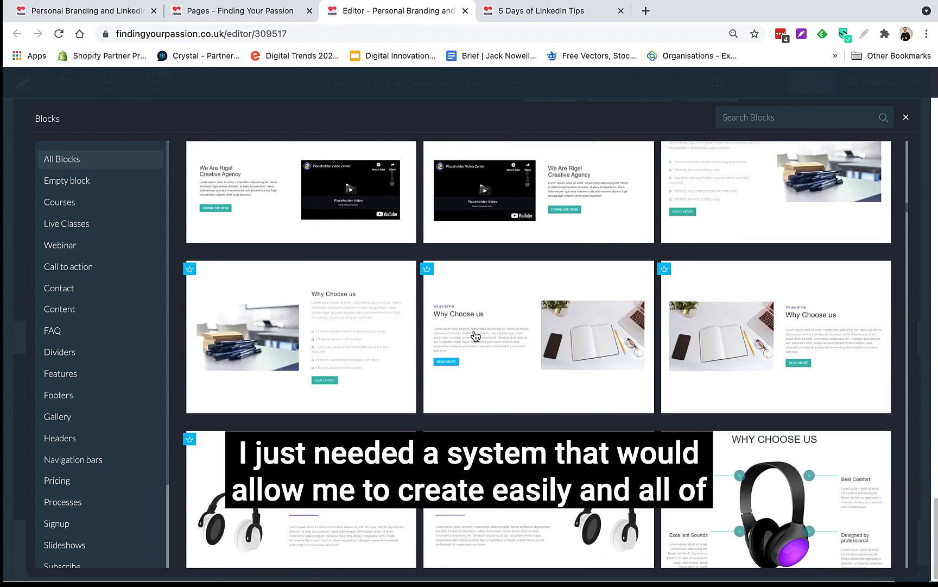
scroll(475, 333, down, 2)
scroll(474, 333, down, 2)
scroll(475, 335, down, 1)
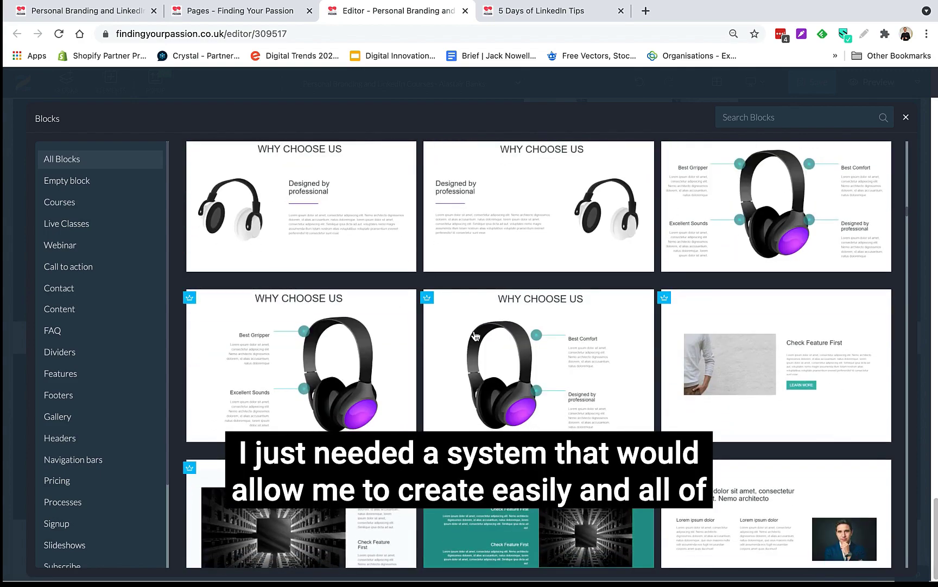
scroll(475, 335, down, 2)
scroll(475, 335, down, 3)
scroll(475, 335, down, 2)
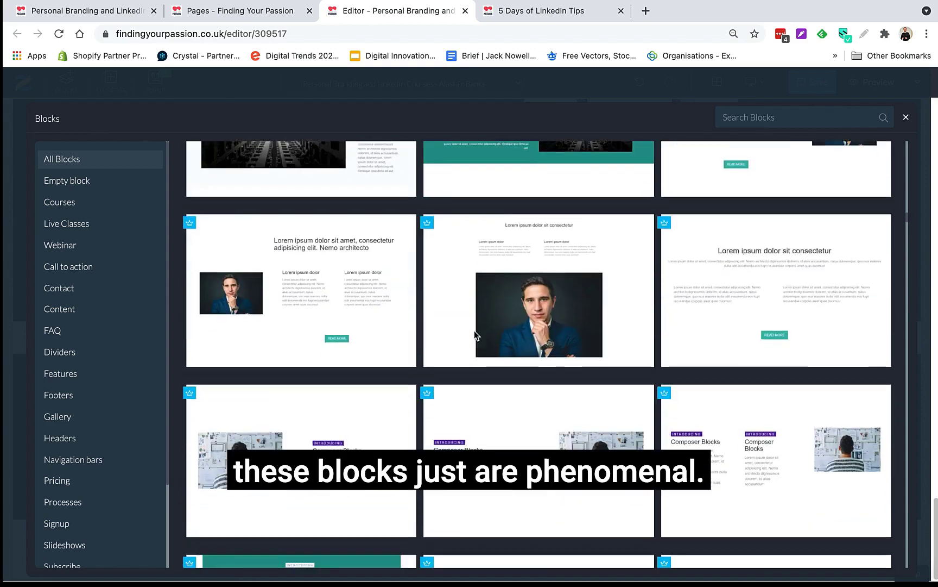
scroll(475, 335, down, 1)
scroll(475, 335, down, 2)
scroll(475, 335, down, 1)
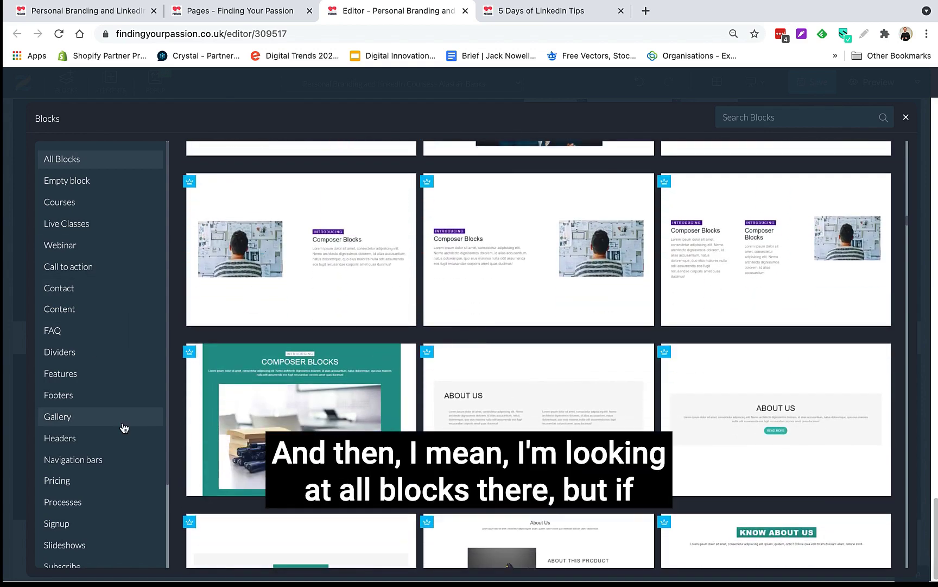
scroll(121, 428, down, 2)
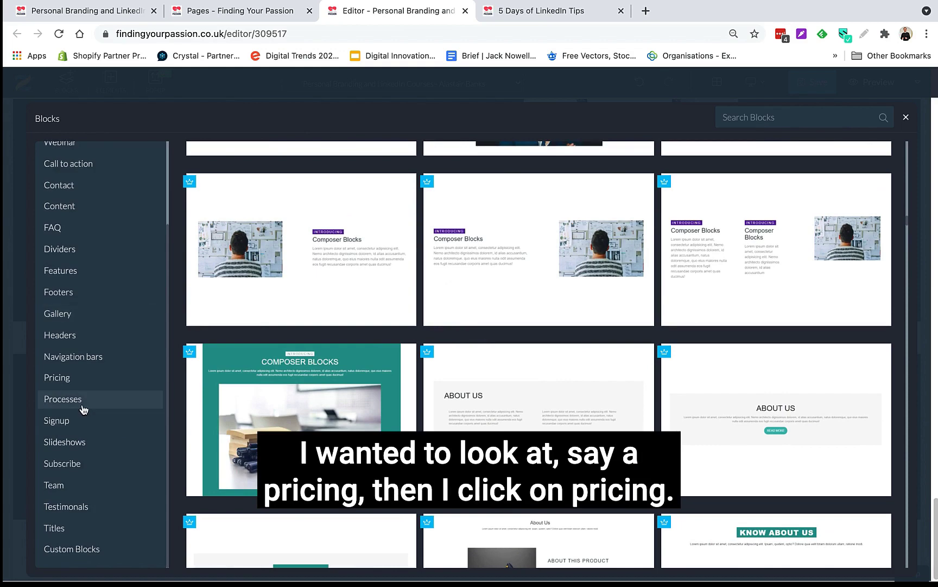
- Filter the library to the Pricing category and browse its table designs
click(75, 383)
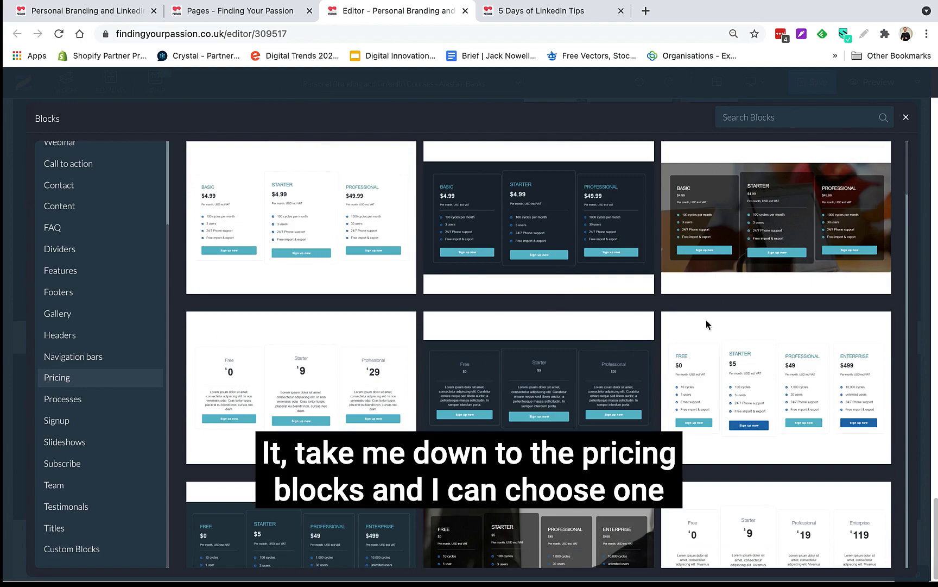
scroll(539, 353, down, 4)
scroll(539, 353, down, 3)
scroll(539, 353, down, 3)
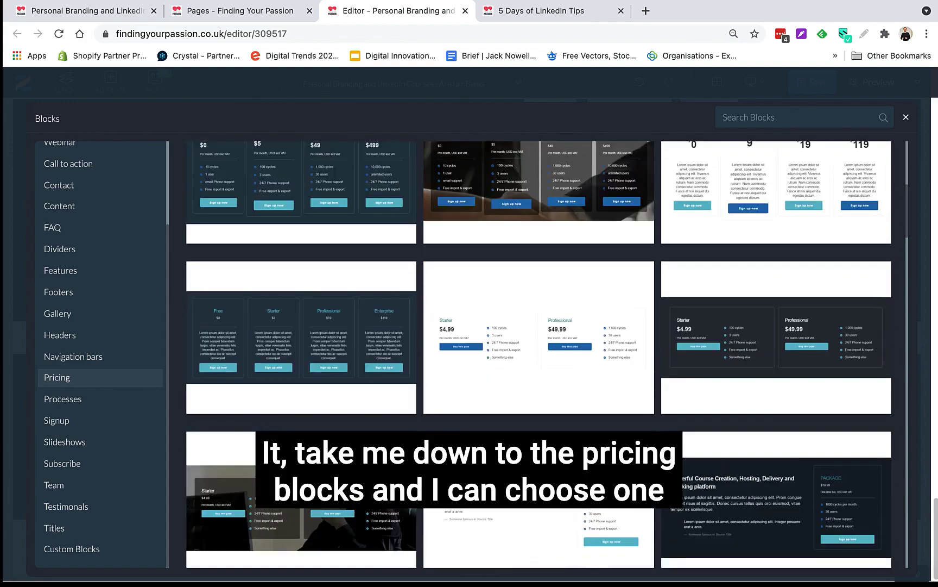
scroll(539, 353, down, 3)
scroll(505, 447, down, 3)
scroll(505, 447, down, 4)
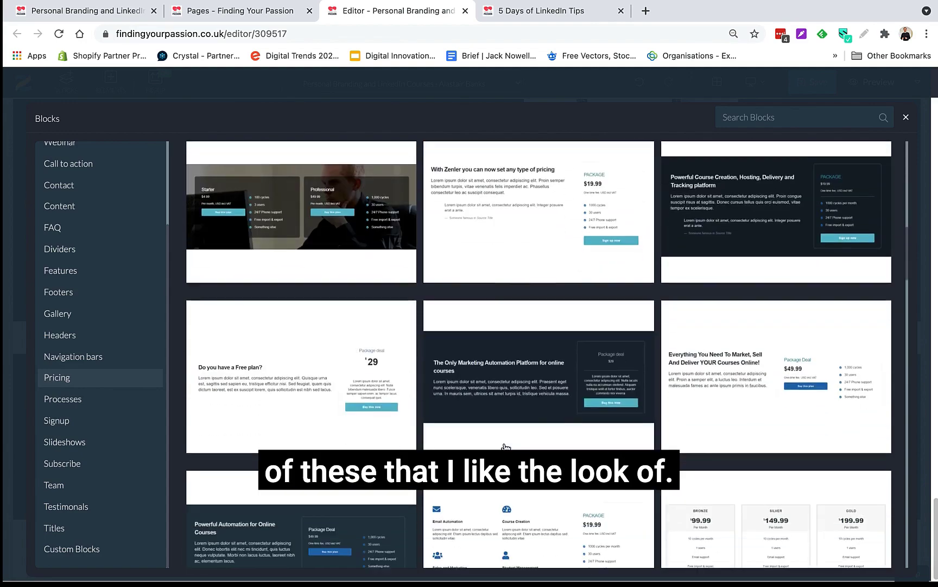
scroll(505, 447, up, 3)
scroll(505, 447, down, 2)
scroll(505, 447, down, 3)
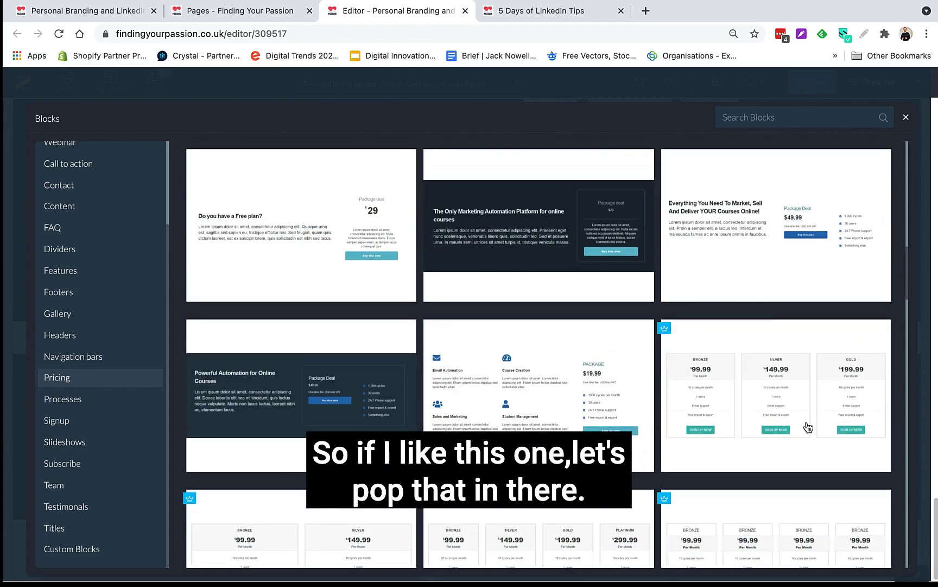
- Insert the Bronze/Silver/Gold pricing block and select its Silver price and sign-up button
click(810, 400)
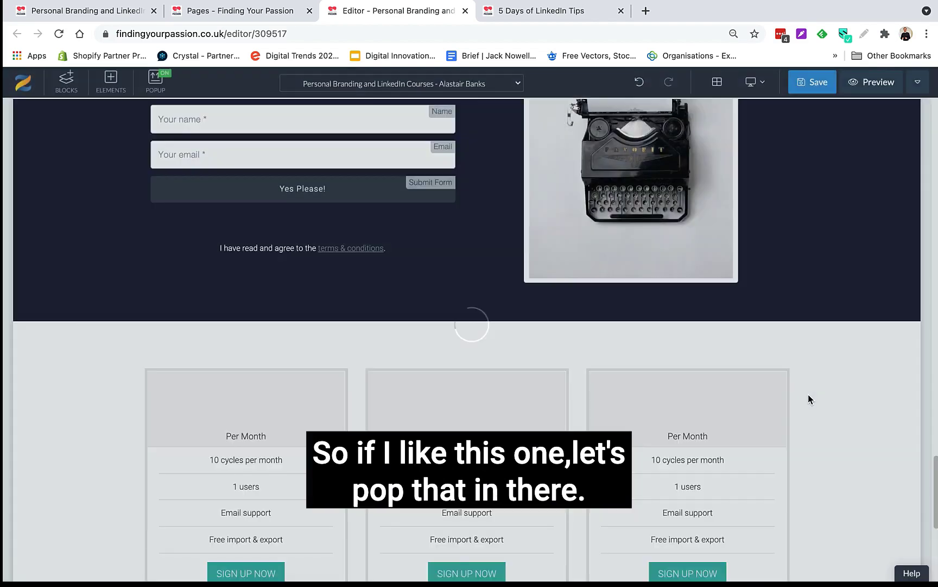
scroll(802, 466, down, 3)
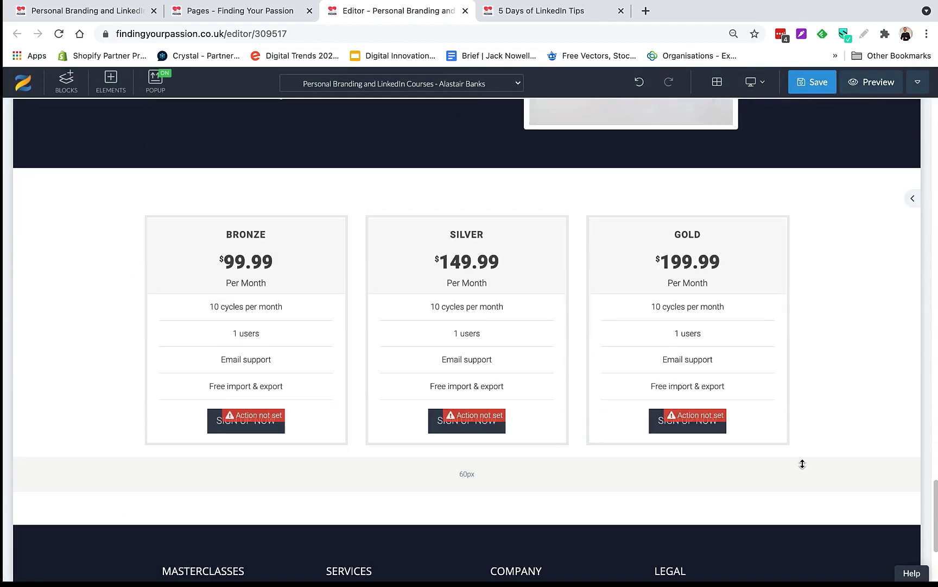
click(467, 260)
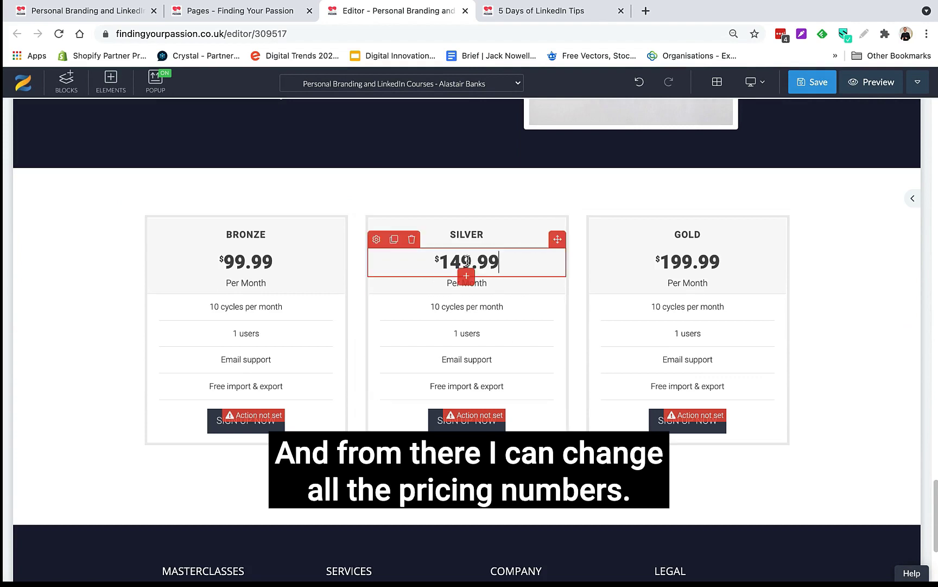
click(472, 427)
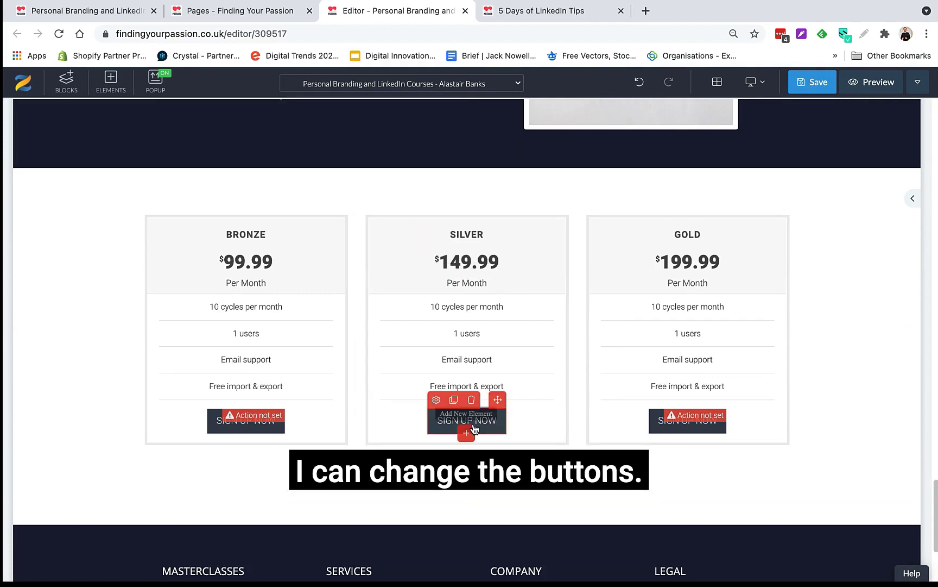
- Delete the whole pricing section, confirming the removal
click(473, 441)
scroll(474, 441, up, 2)
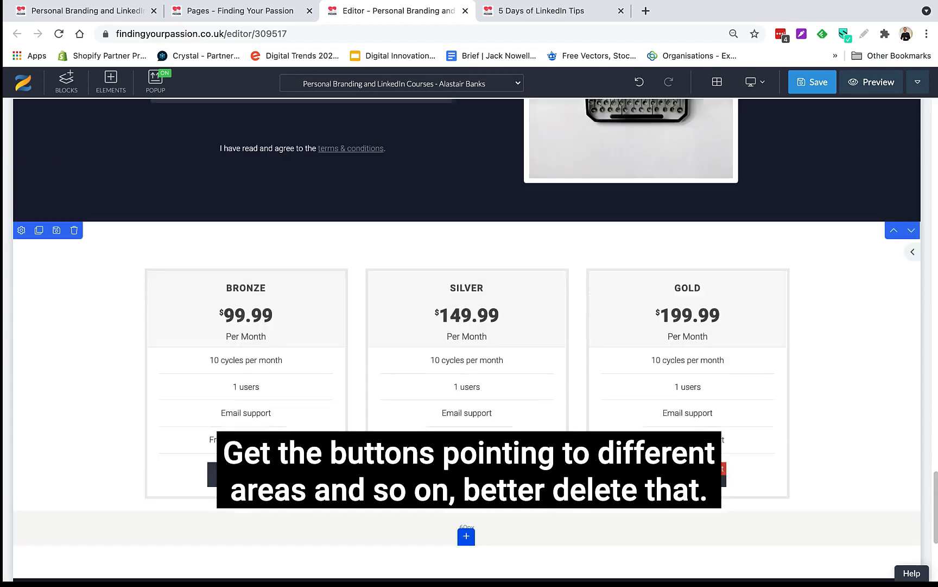
scroll(266, 356, down, 1)
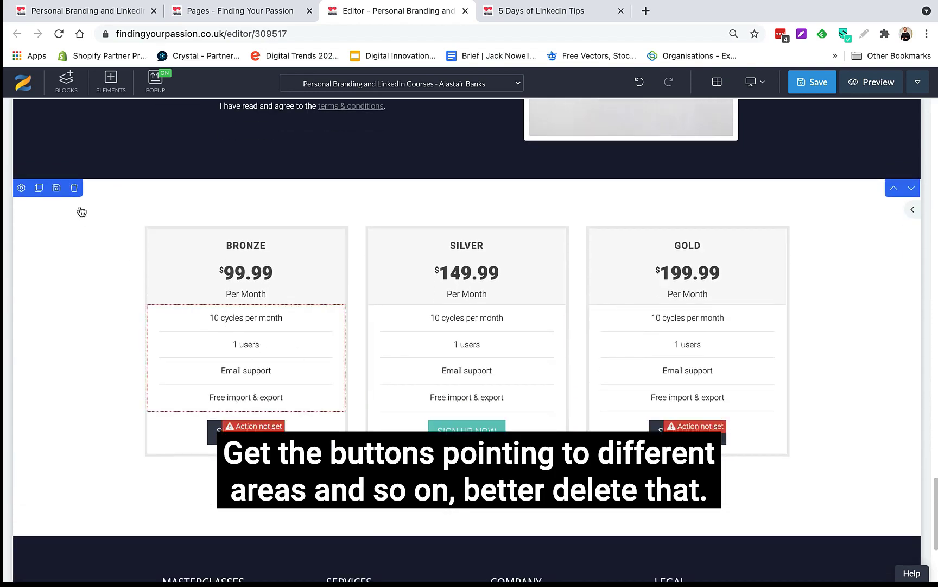
click(74, 188)
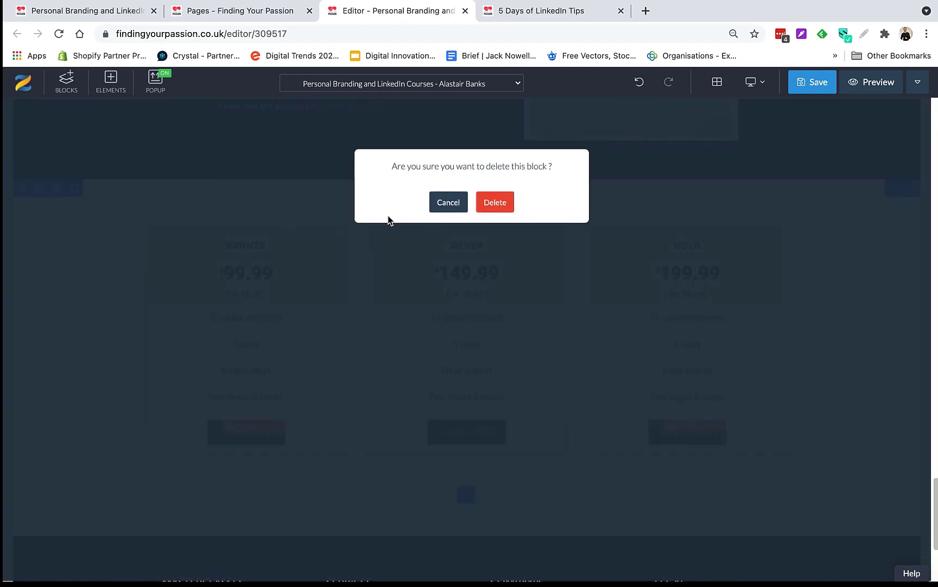
click(491, 205)
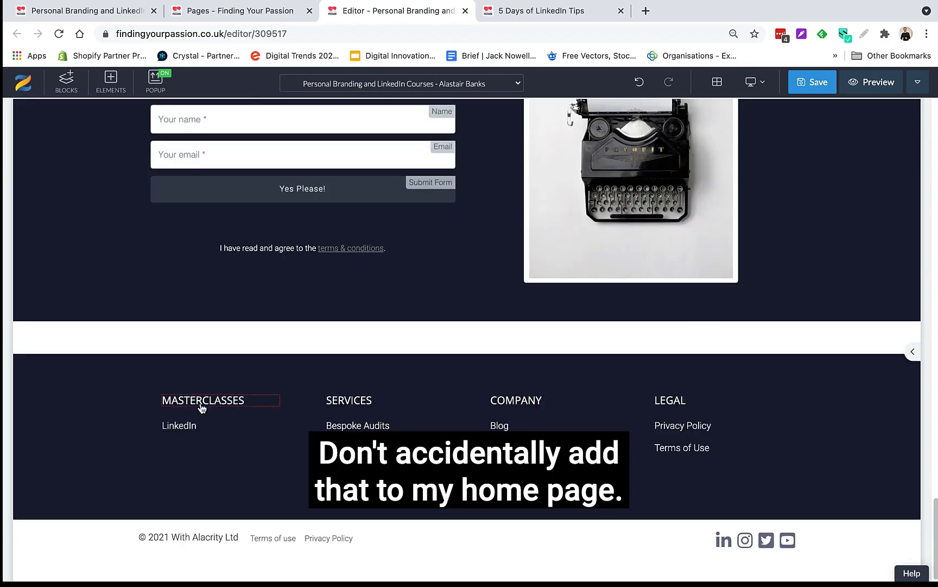
scroll(125, 375, up, 2)
scroll(113, 364, up, 5)
scroll(119, 358, up, 15)
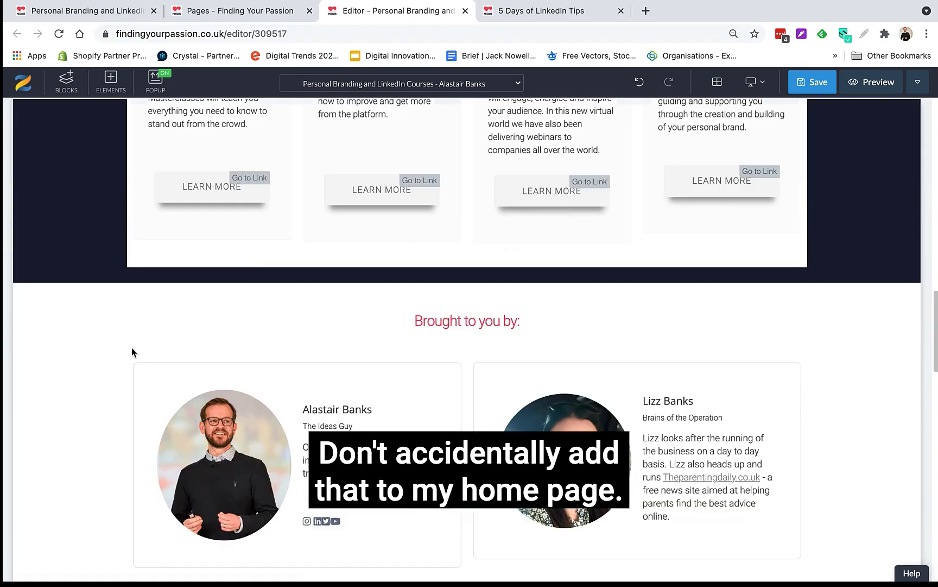
scroll(576, 205, up, 5)
scroll(585, 203, up, 10)
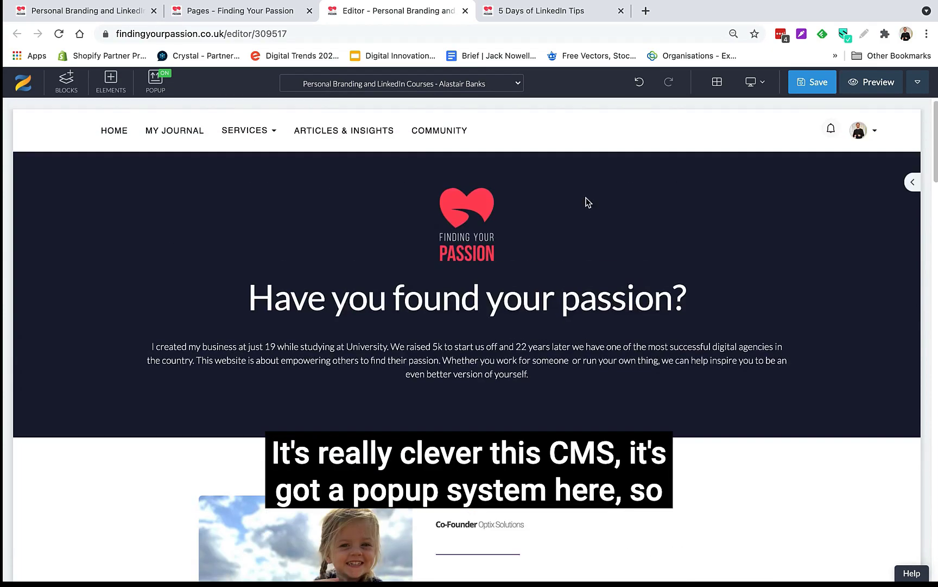
click(155, 81)
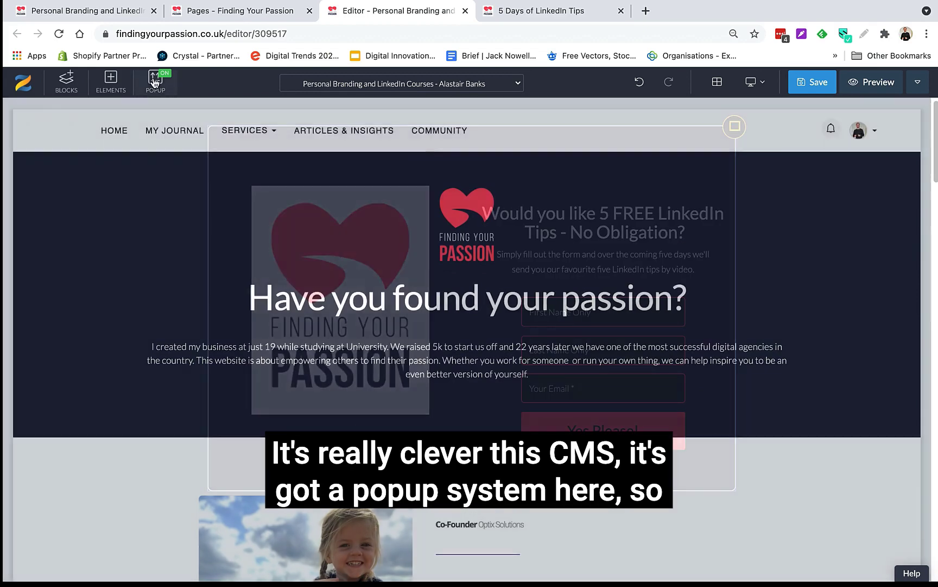
mouse_move(220, 139)
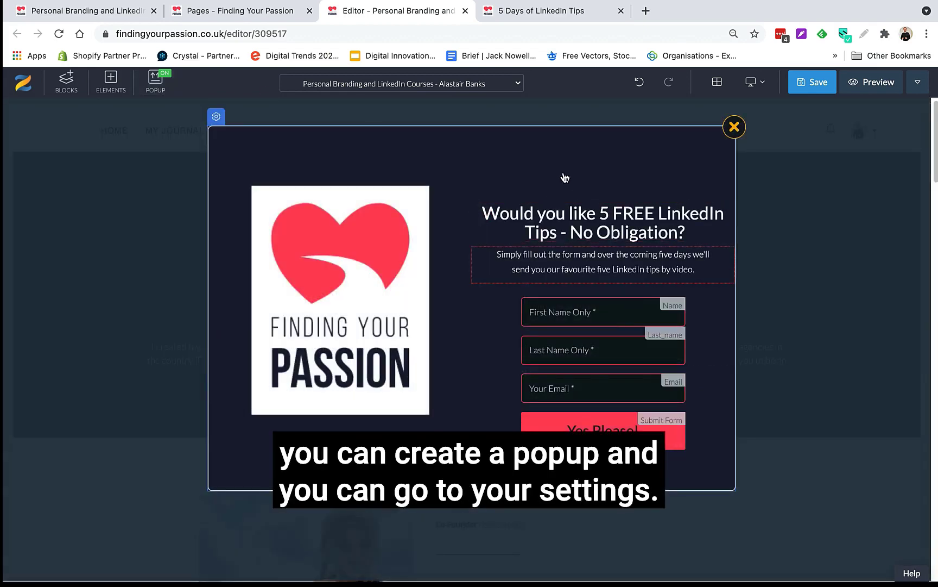
click(217, 116)
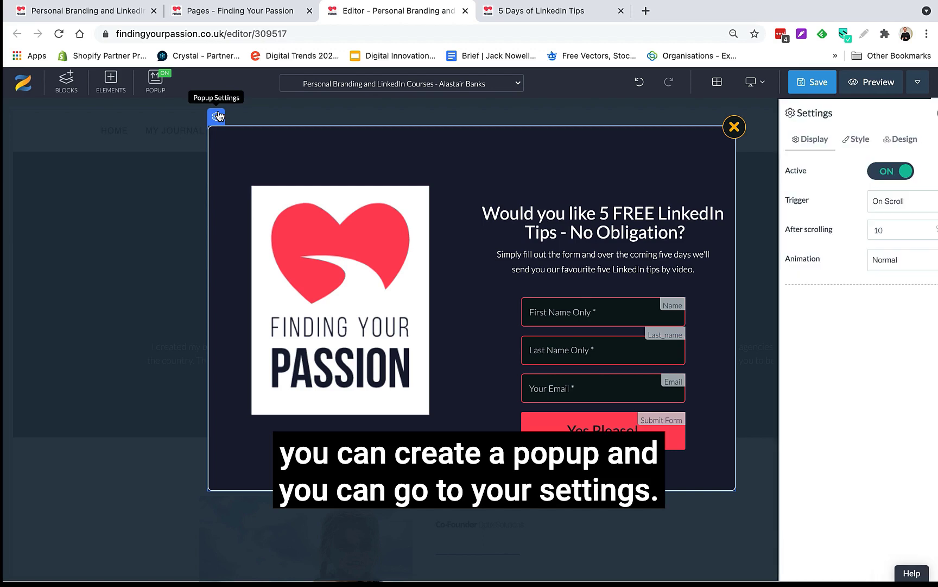
click(892, 209)
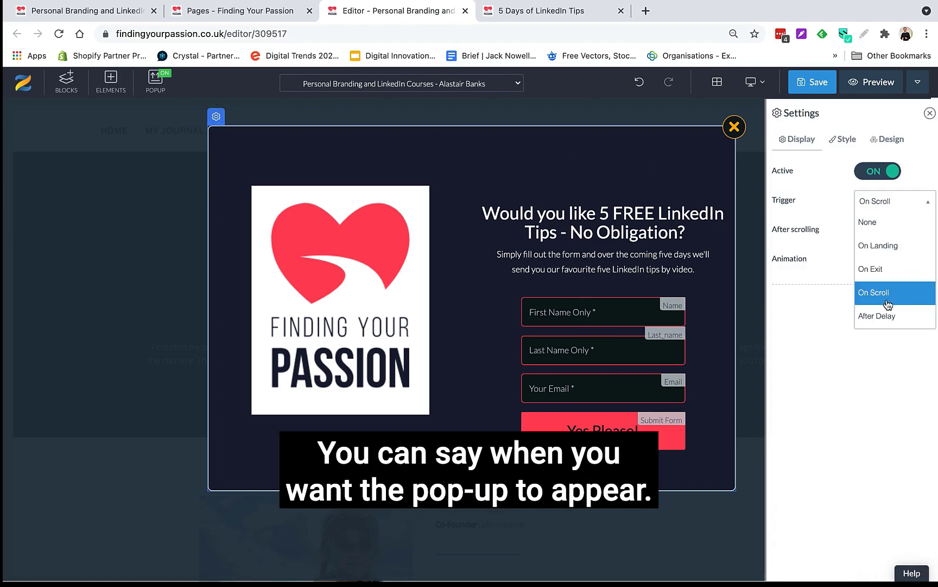
click(821, 206)
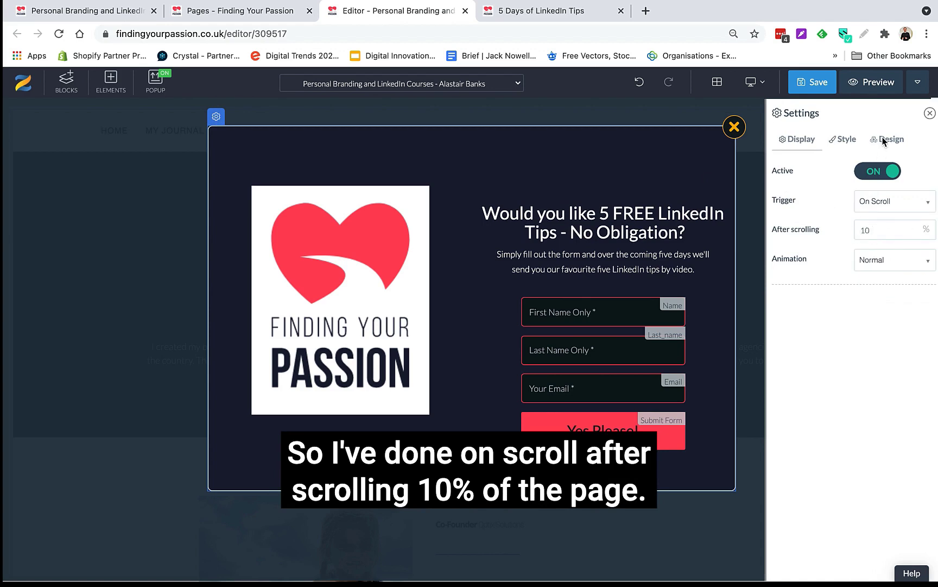
click(930, 114)
click(735, 130)
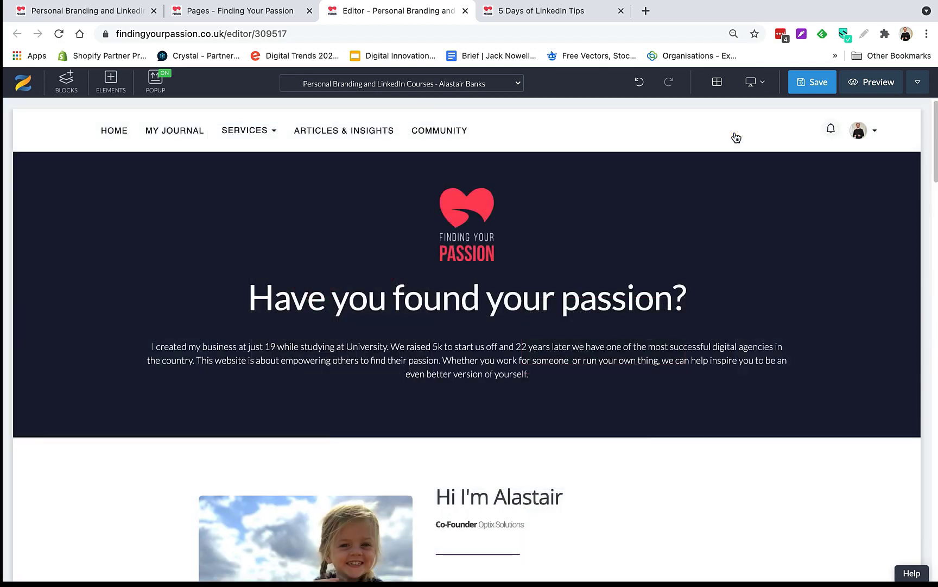
click(760, 89)
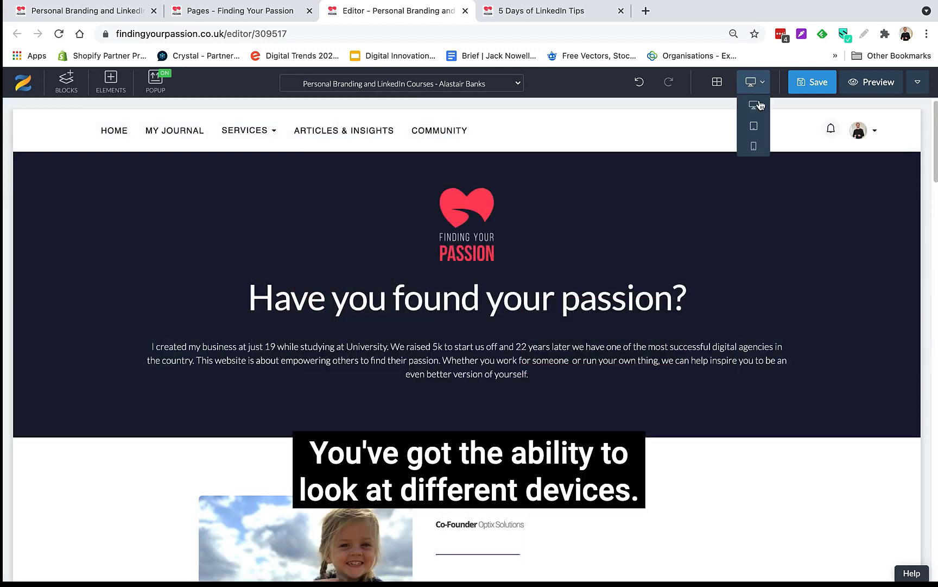
click(755, 146)
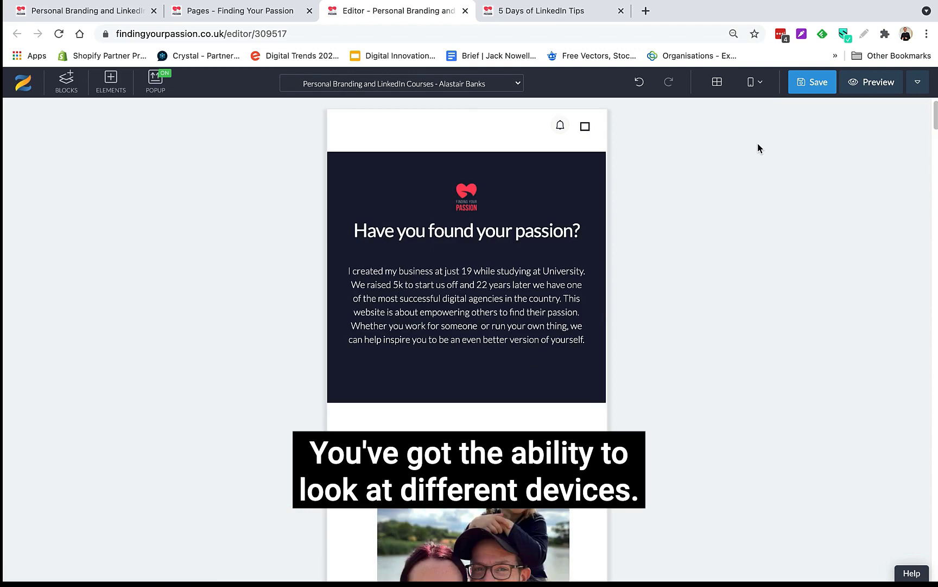
scroll(536, 310, down, 2)
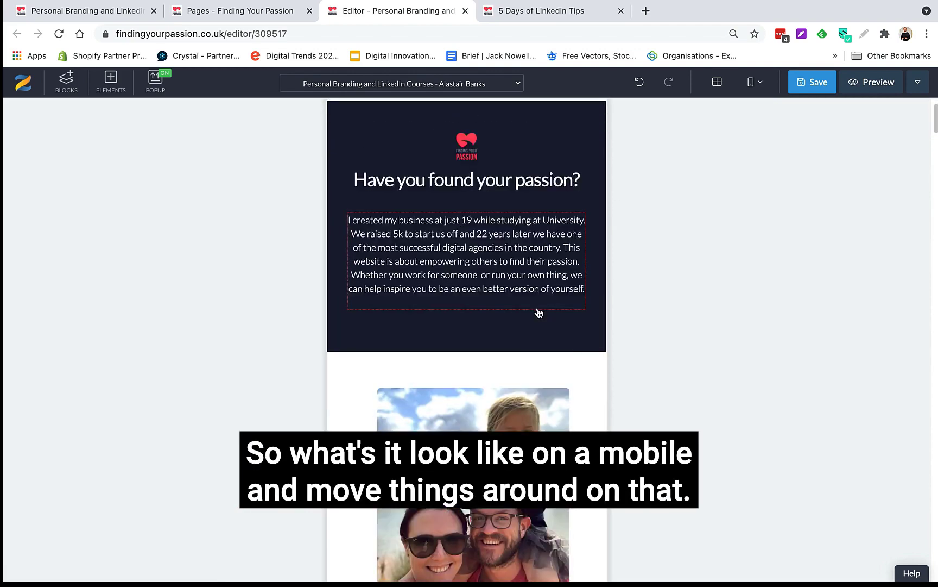
scroll(536, 310, up, 2)
click(761, 84)
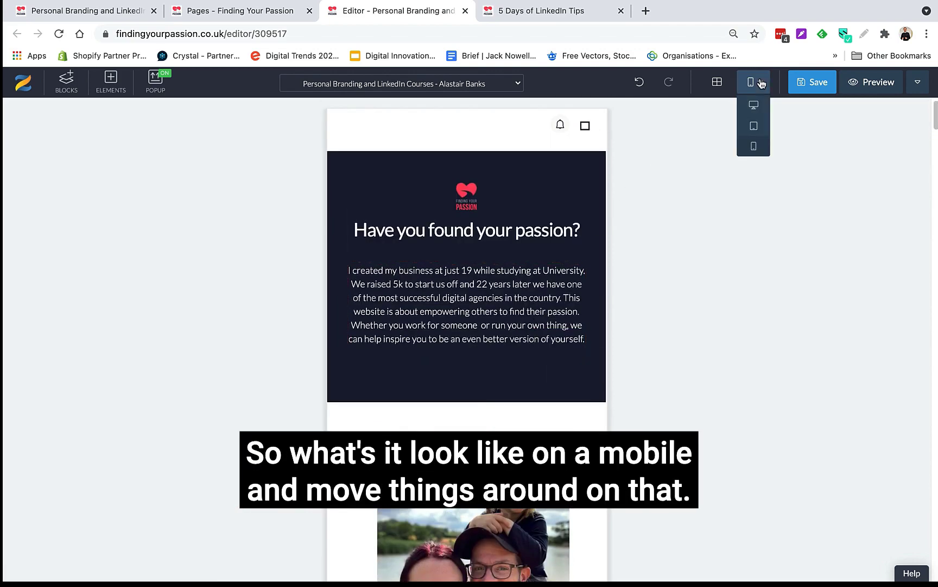
click(754, 107)
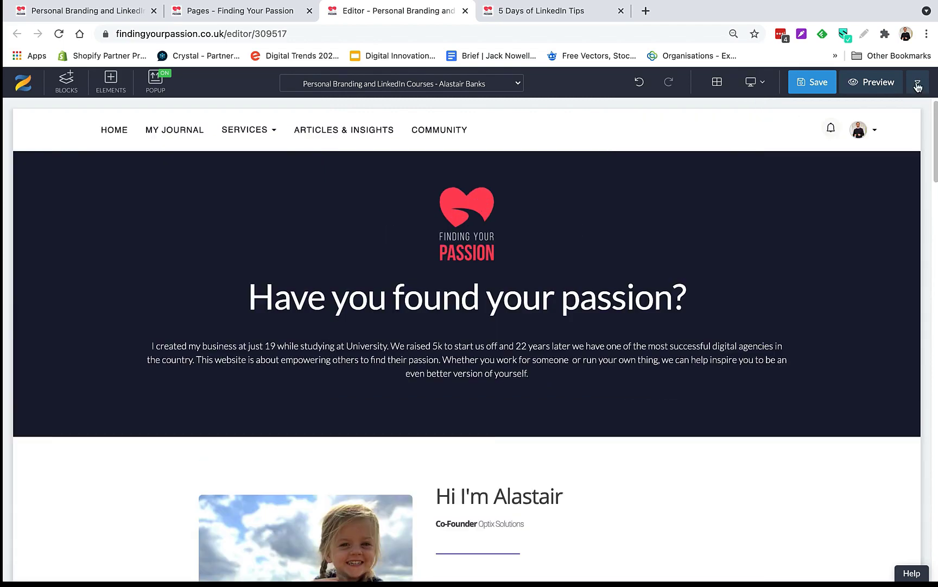
click(917, 85)
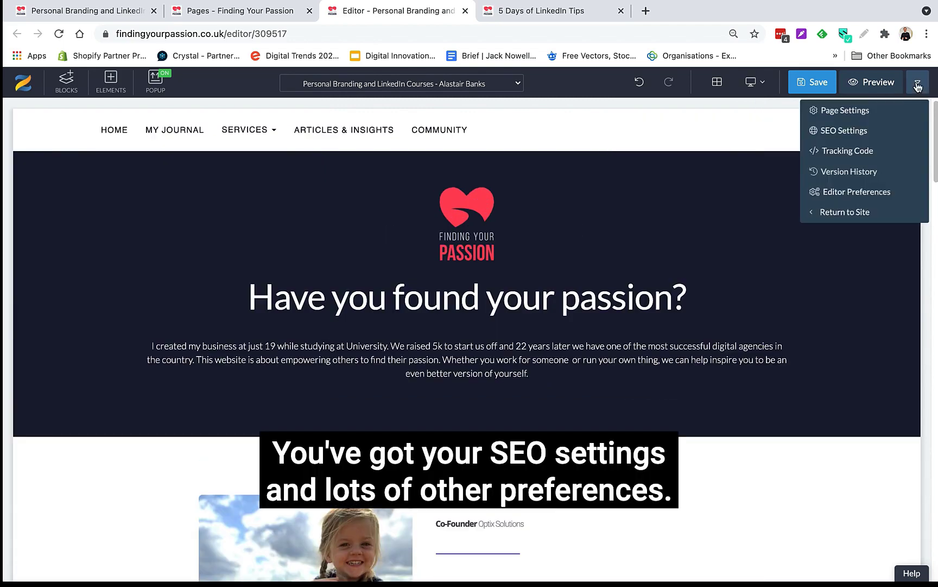
click(851, 134)
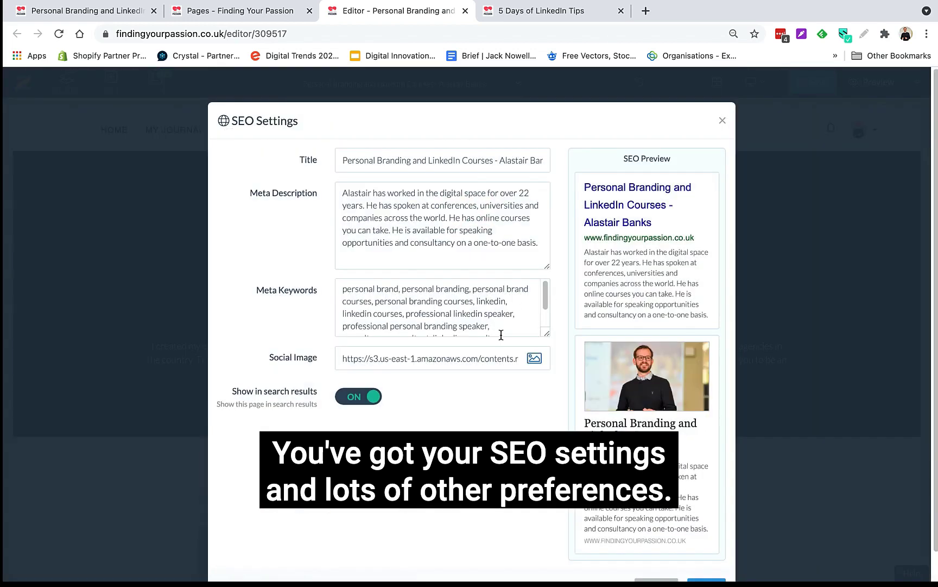
scroll(501, 335, down, 2)
scroll(501, 334, up, 2)
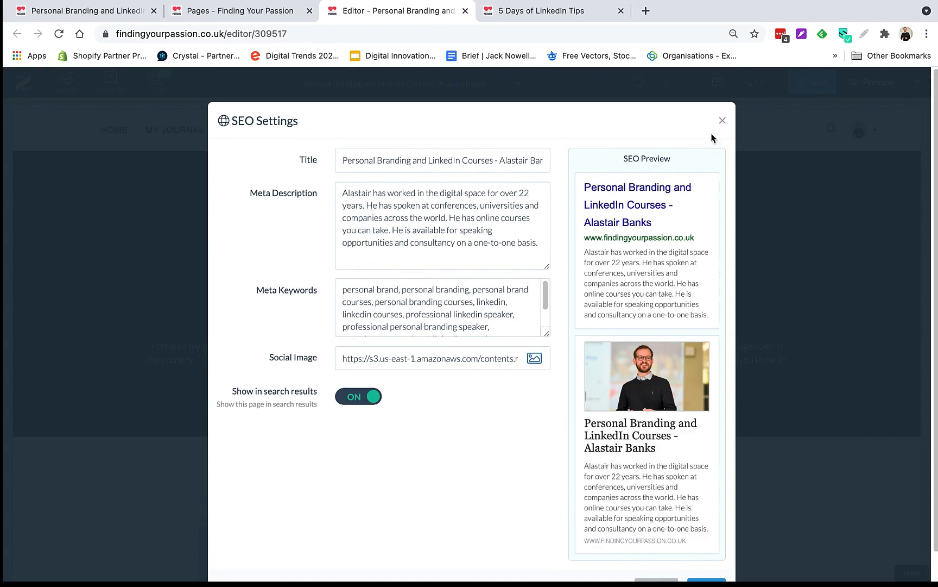
click(725, 122)
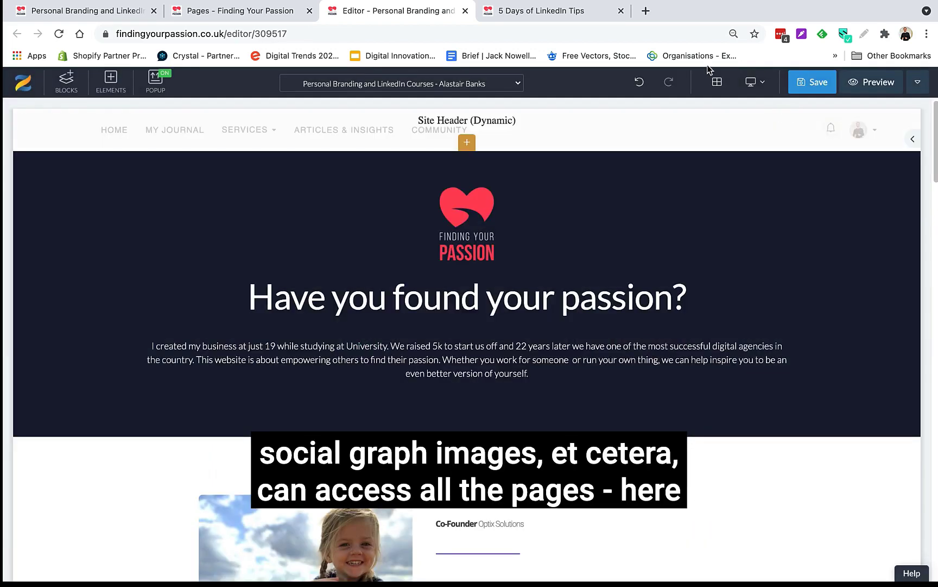
click(513, 88)
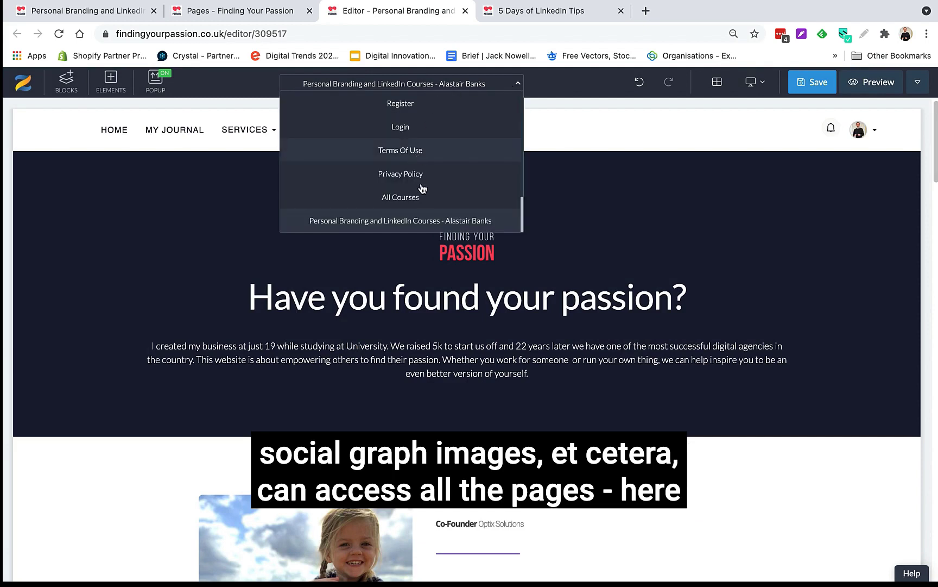
scroll(429, 179, up, 2)
scroll(440, 119, up, 1)
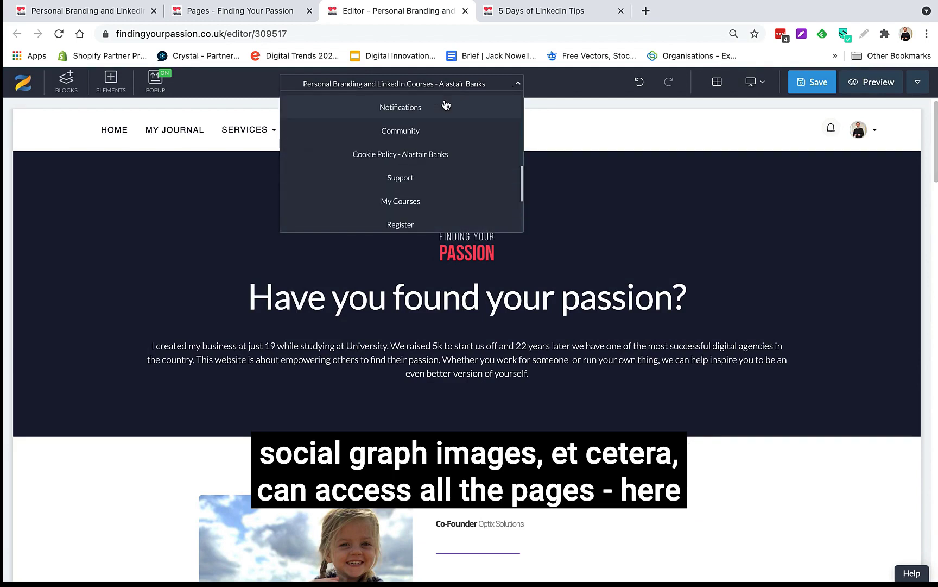
scroll(451, 128, up, 3)
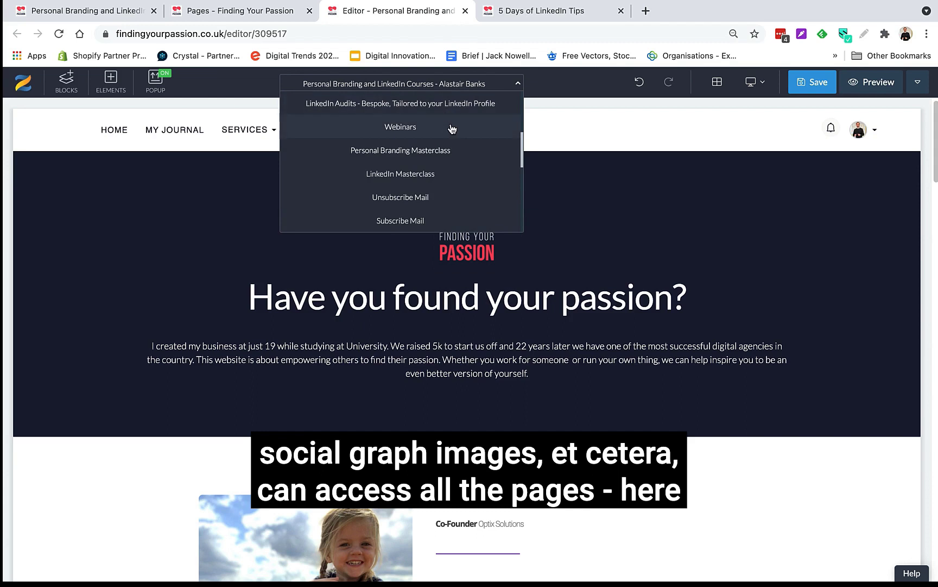
click(524, 87)
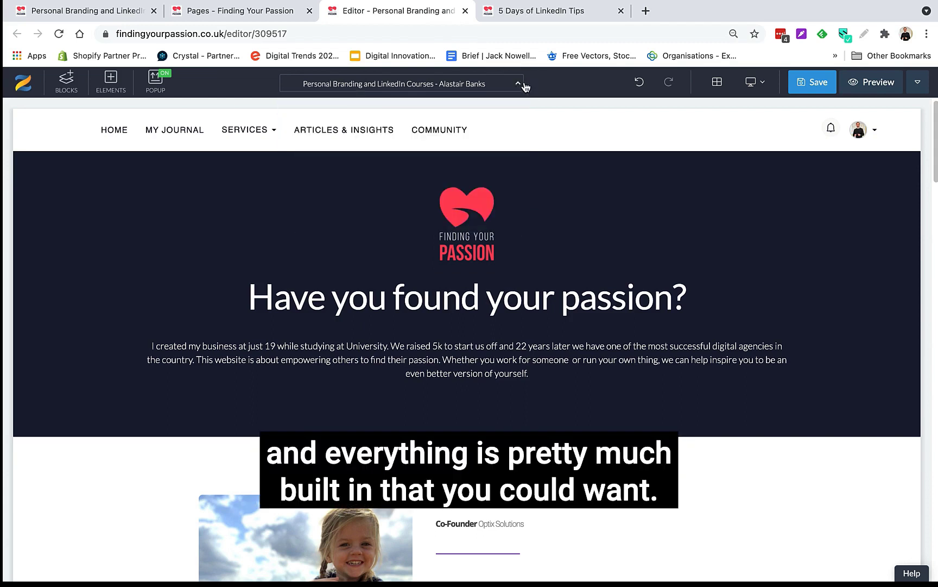
click(112, 87)
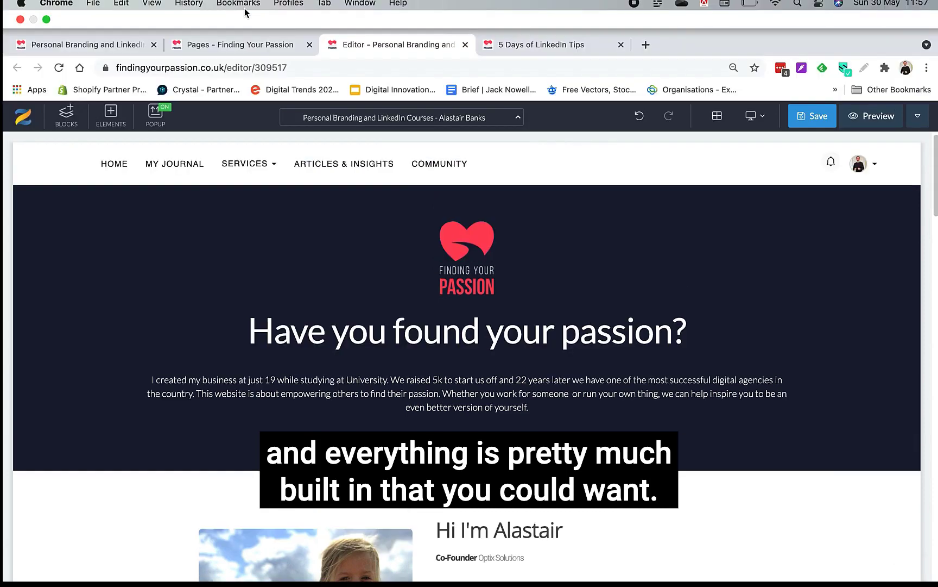
- Switch to the 'Pages - Finding Your Passion' tab showing the published pages list
click(259, 45)
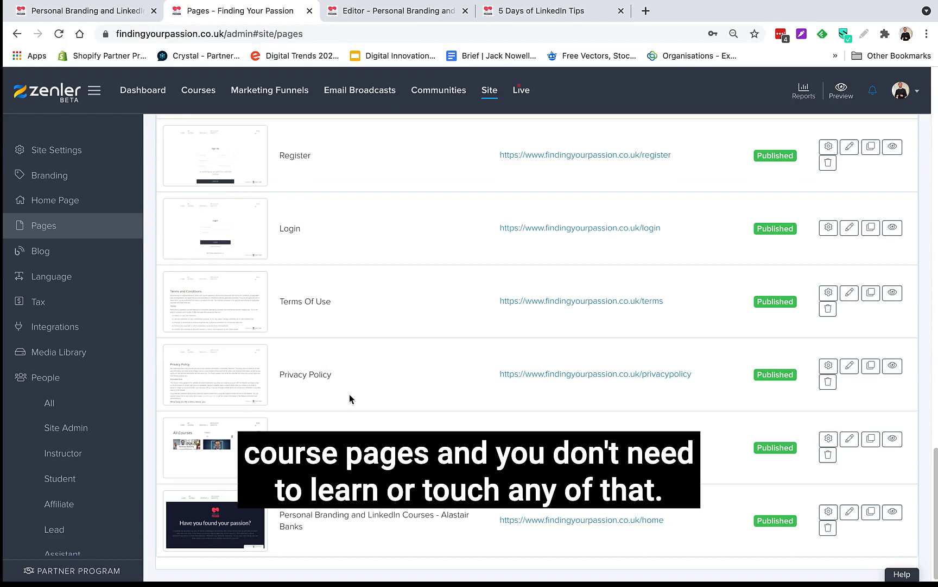
- Go to Integrations and look through the Stripe, PayPal, Mailchimp and ConvertKit cards
click(68, 329)
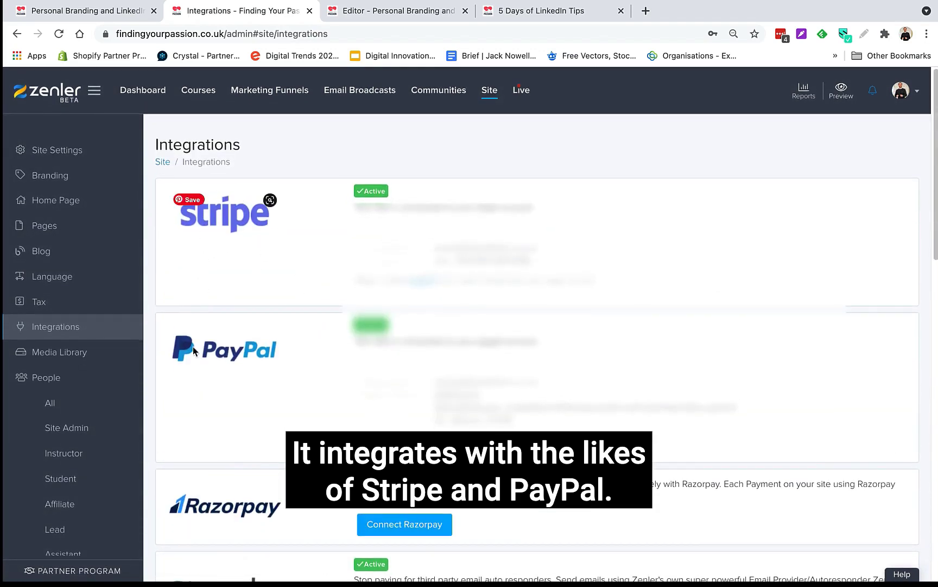
scroll(294, 404, down, 4)
scroll(294, 404, down, 4)
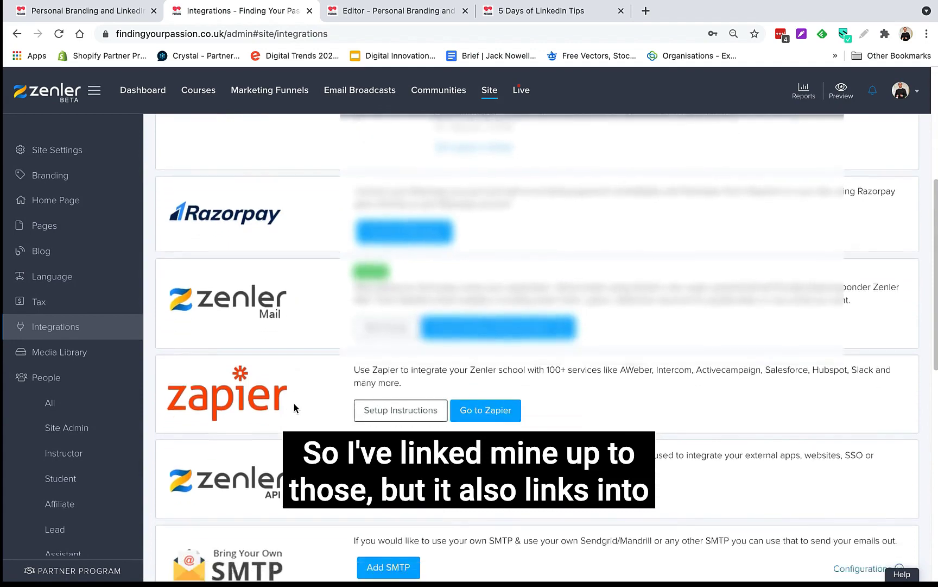
scroll(293, 404, down, 2)
scroll(294, 404, down, 2)
scroll(294, 404, down, 1)
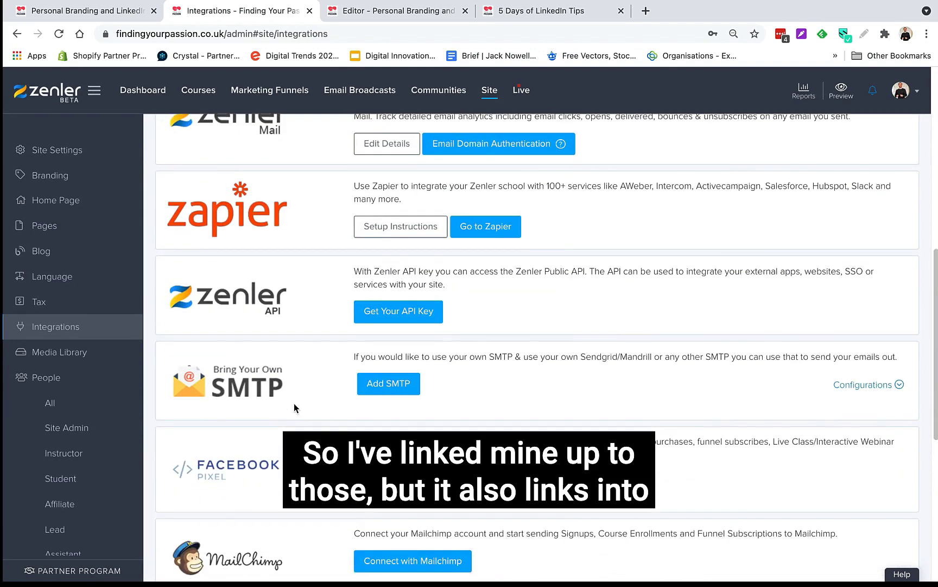
scroll(294, 404, down, 1)
scroll(293, 408, down, 1)
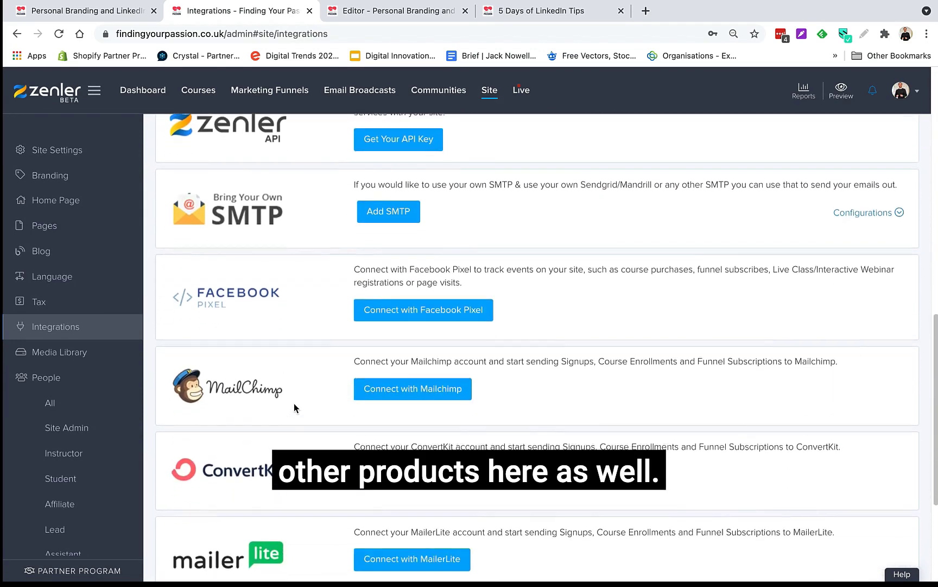
scroll(294, 407, down, 2)
scroll(294, 408, down, 1)
scroll(294, 408, down, 2)
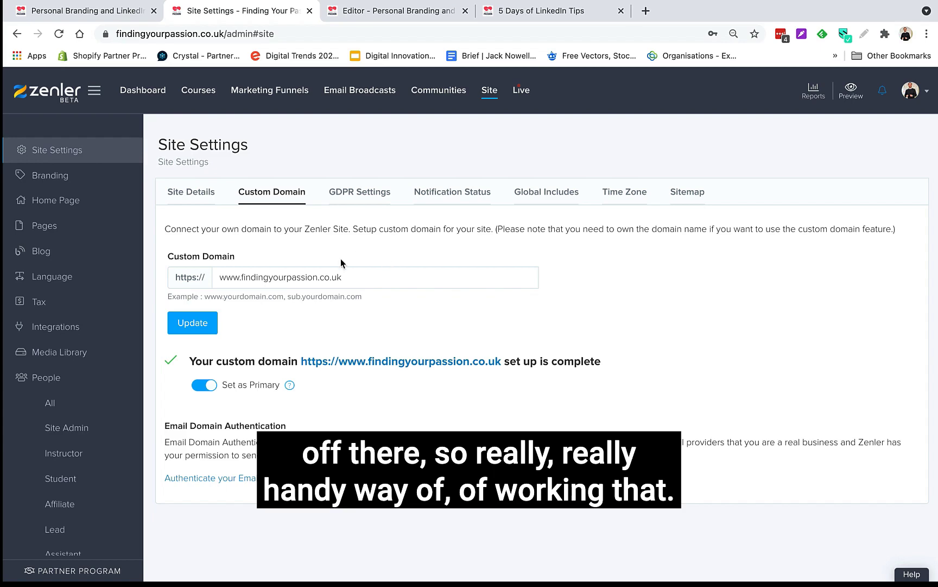
- Switch to the published site and open the Services menu
key(ctrl+shift+Tab)
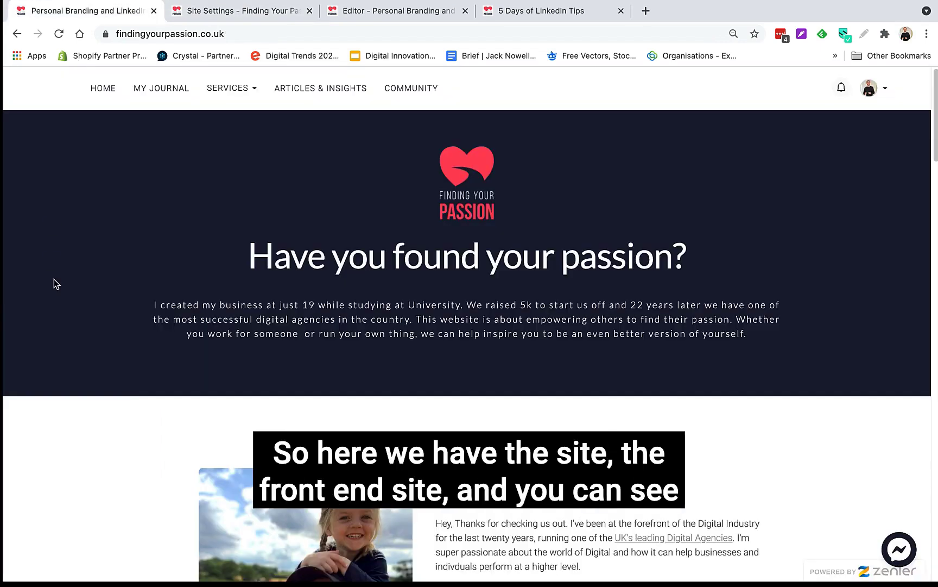
scroll(125, 395, down, 1)
scroll(122, 326, up, 1)
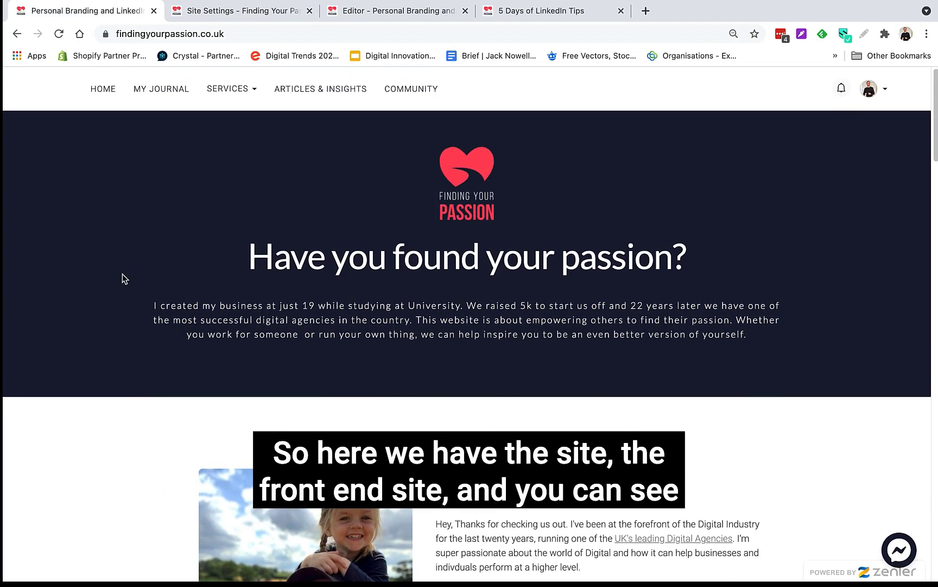
click(237, 95)
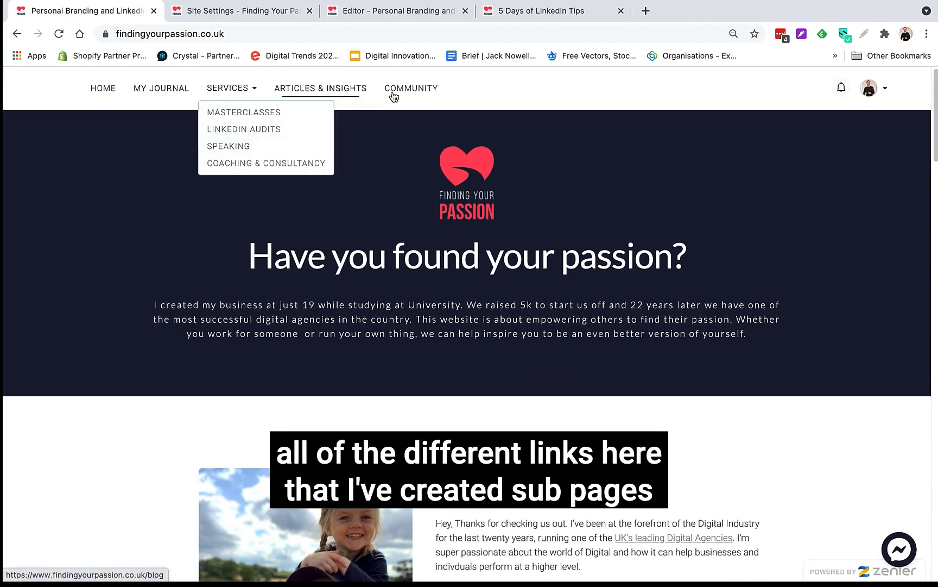
- Scroll down to the four Our Services cards, dismissing the LinkedIn tips popup
scroll(166, 314, down, 3)
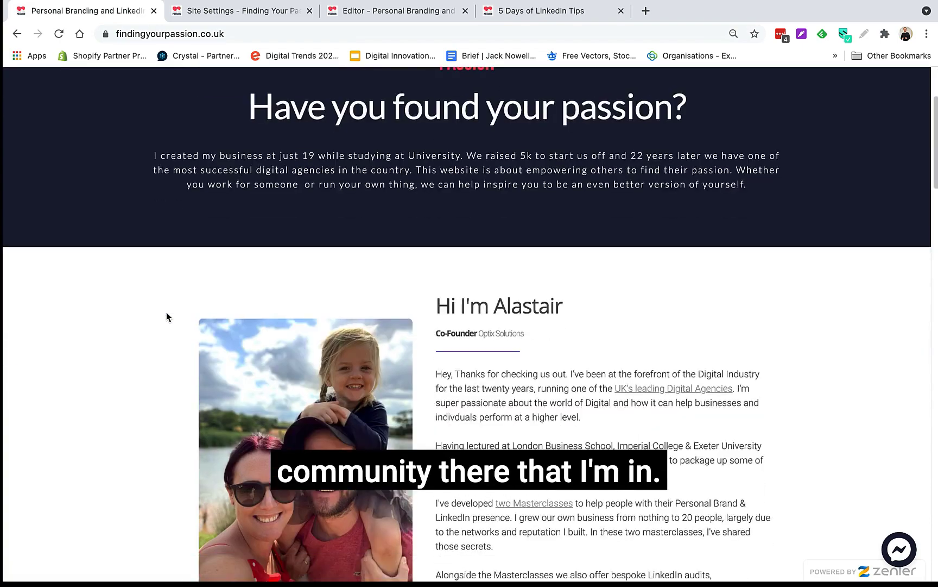
scroll(167, 314, down, 2)
scroll(167, 314, down, 2)
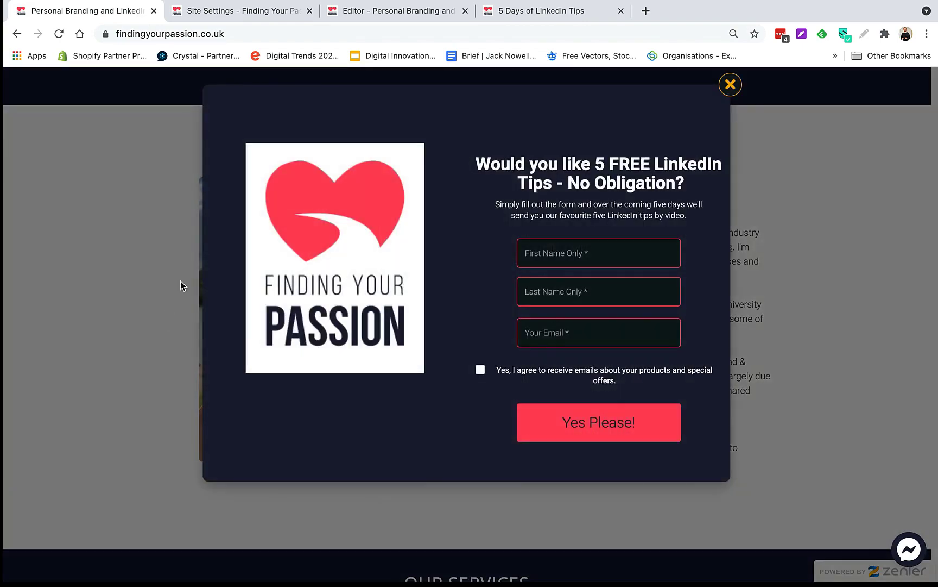
click(730, 85)
scroll(192, 355, down, 5)
scroll(191, 359, down, 2)
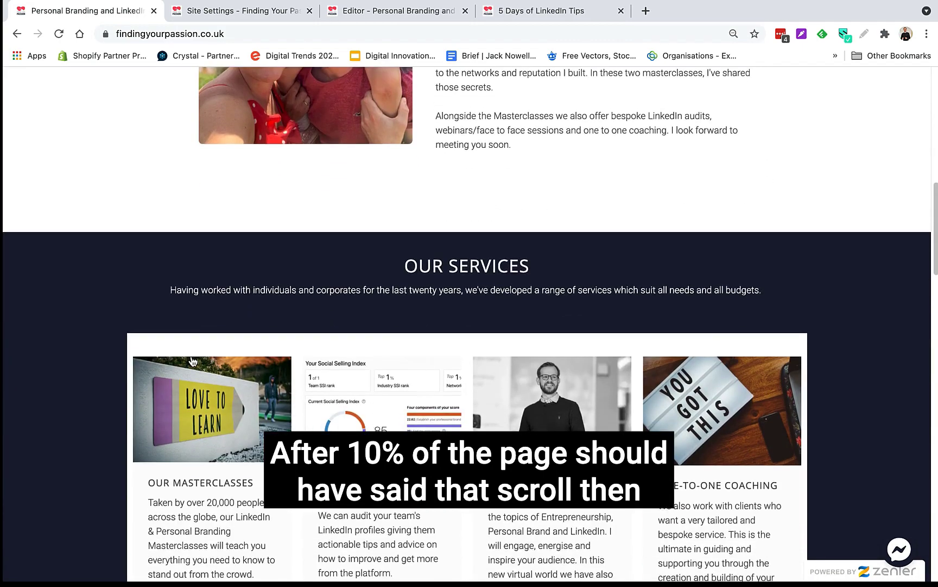
scroll(191, 359, down, 3)
scroll(192, 359, down, 1)
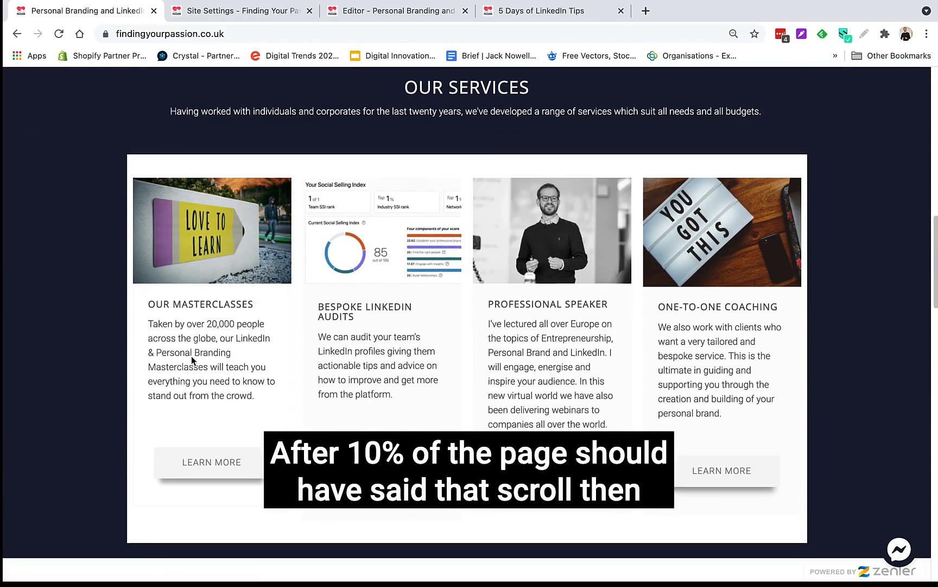
scroll(190, 358, down, 1)
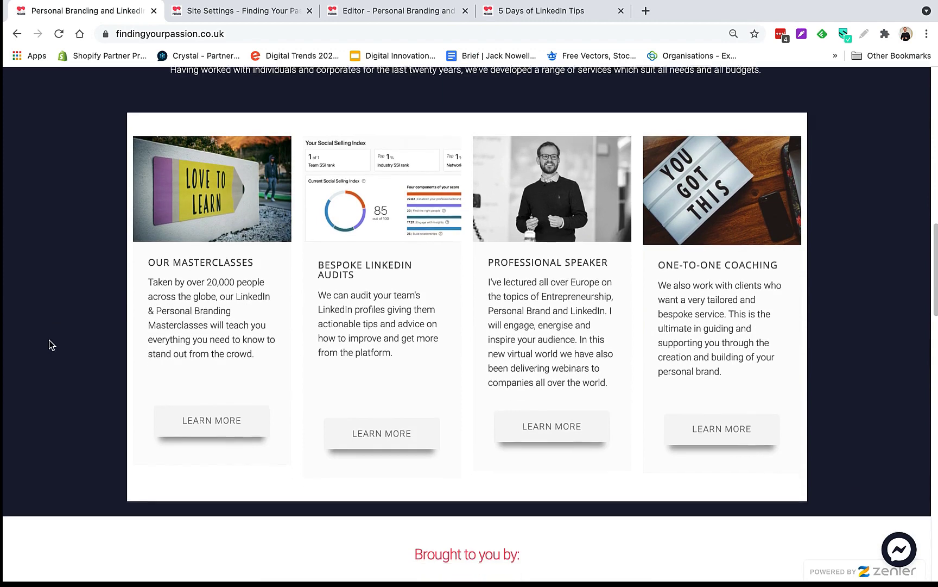
scroll(49, 345, down, 1)
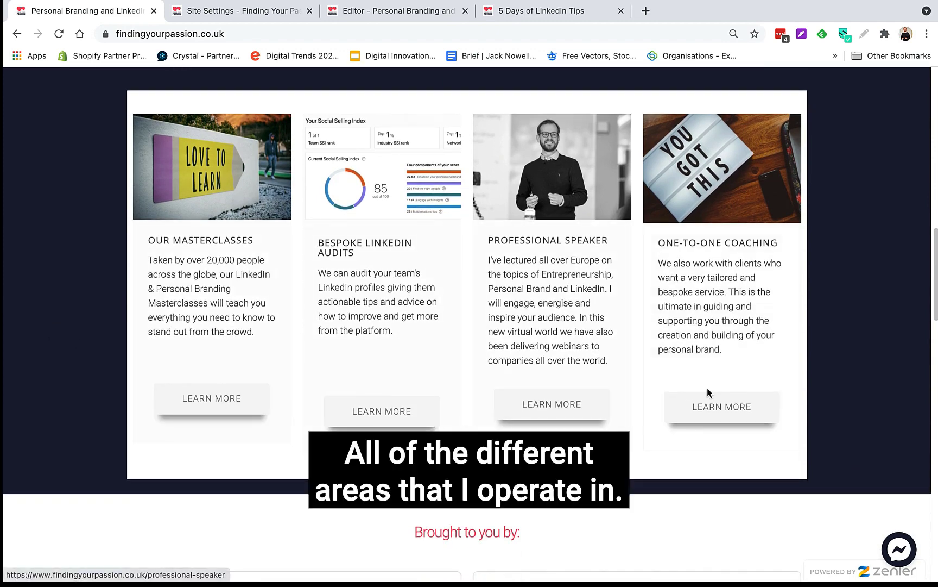
- Go to Our Masterclasses and open the Personal Branding Masterclass course page
click(214, 403)
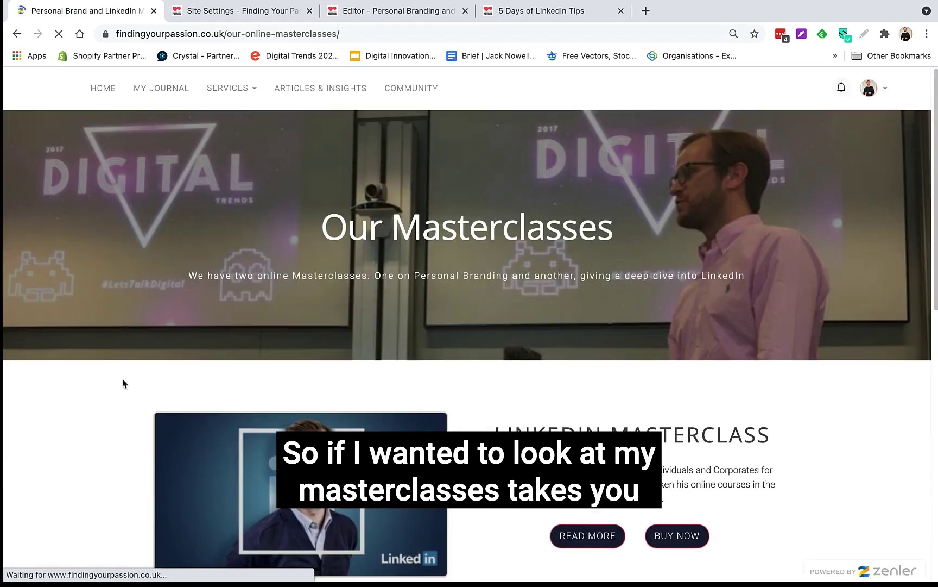
scroll(100, 487, down, 2)
scroll(100, 487, down, 3)
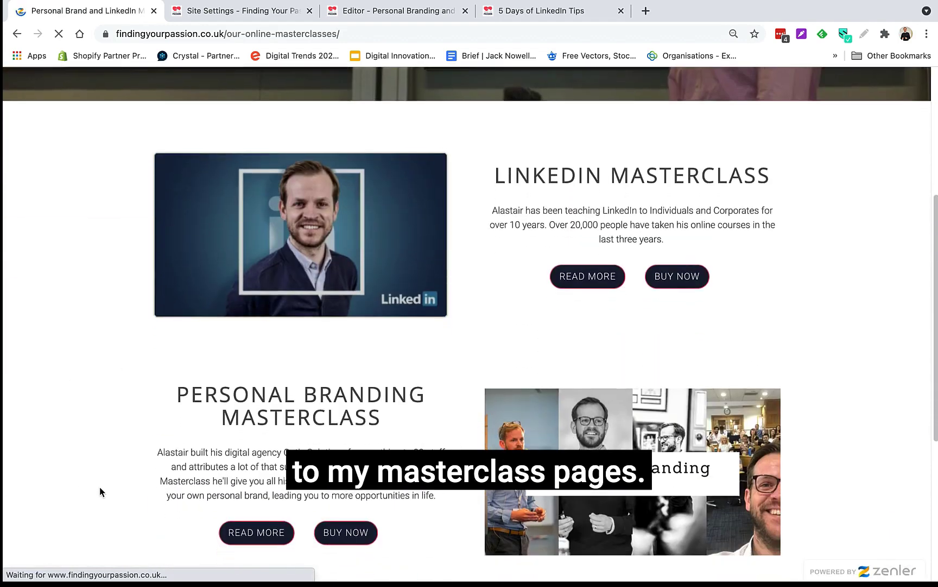
scroll(100, 487, down, 2)
click(274, 437)
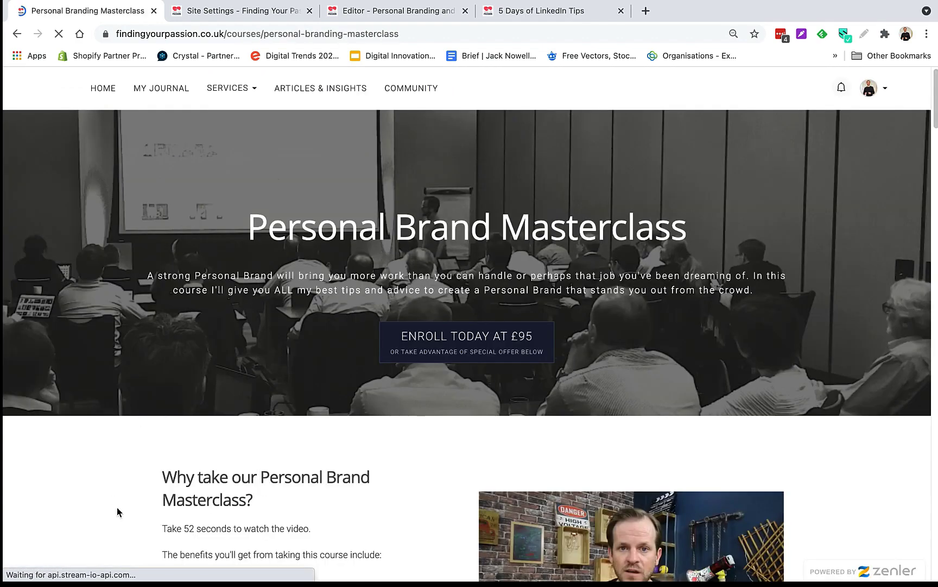
- Browse the course curriculum, then return up to the £95 and £67 pricing plans
scroll(117, 511, down, 5)
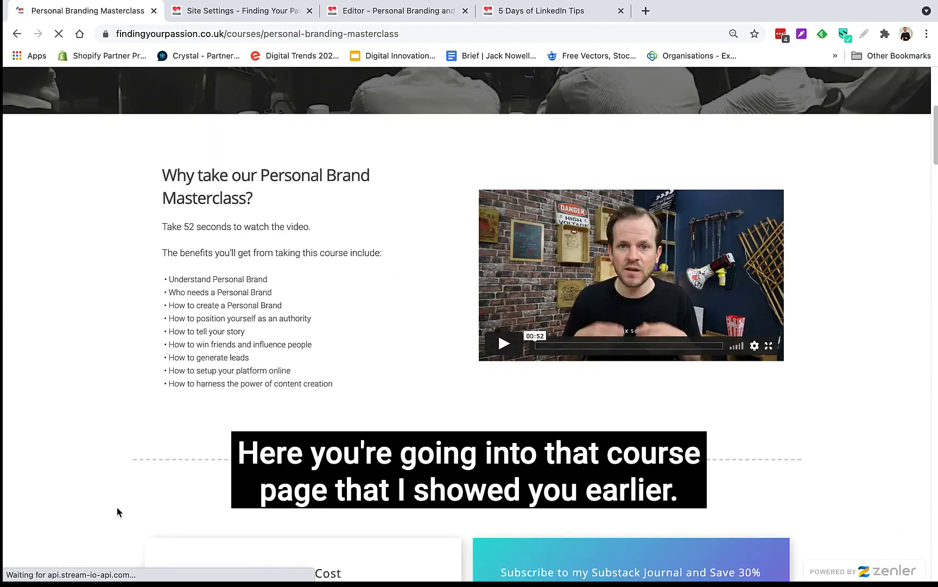
scroll(117, 510, down, 2)
scroll(117, 507, down, 2)
scroll(117, 507, down, 3)
scroll(117, 508, down, 4)
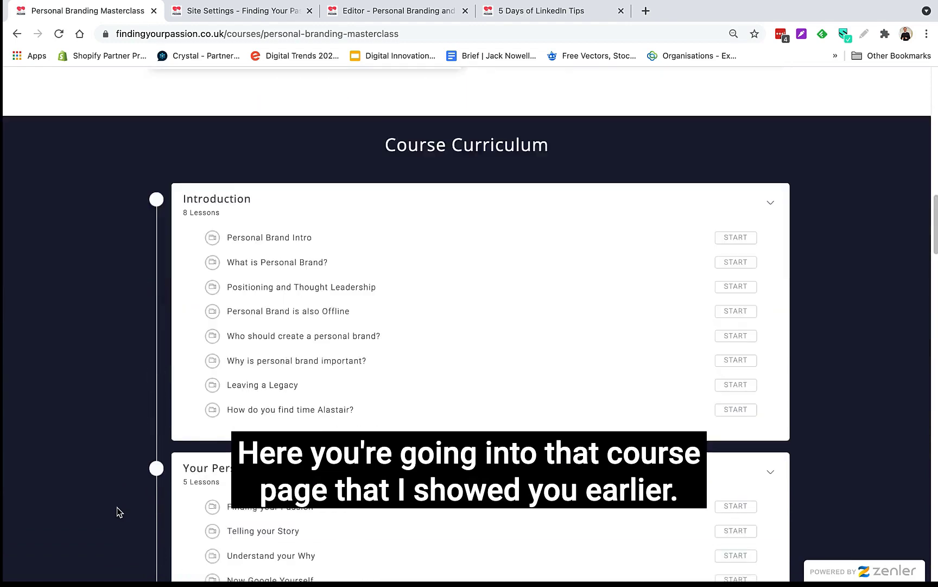
scroll(117, 508, down, 4)
scroll(117, 511, down, 5)
scroll(117, 510, up, 5)
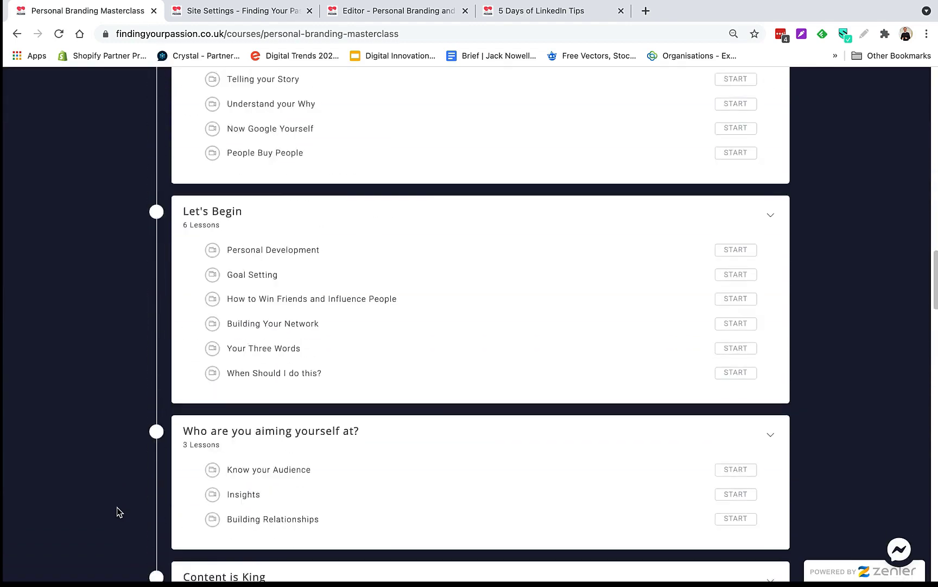
scroll(117, 510, up, 3)
scroll(116, 507, up, 9)
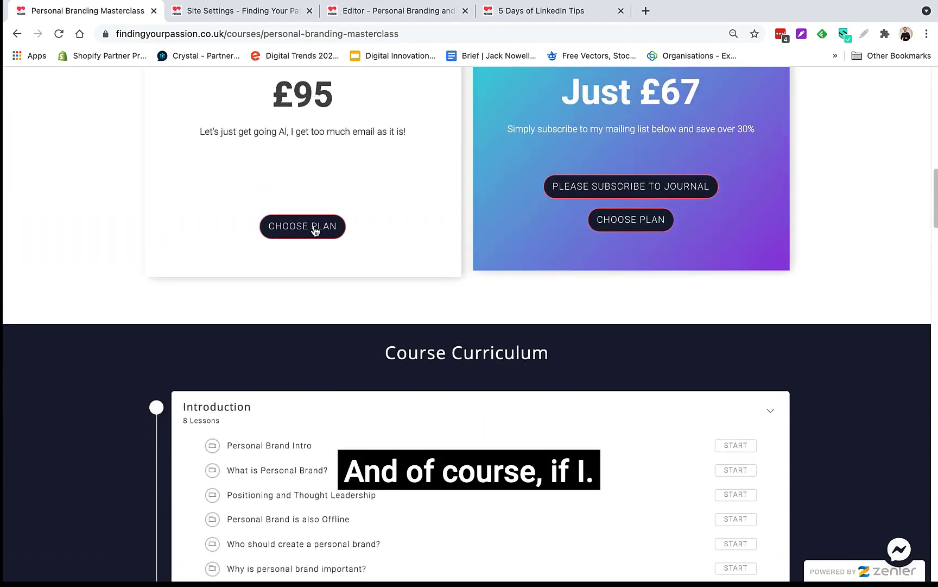
- Start checkout for the £95 masterclass plan and review the checkout form
click(315, 228)
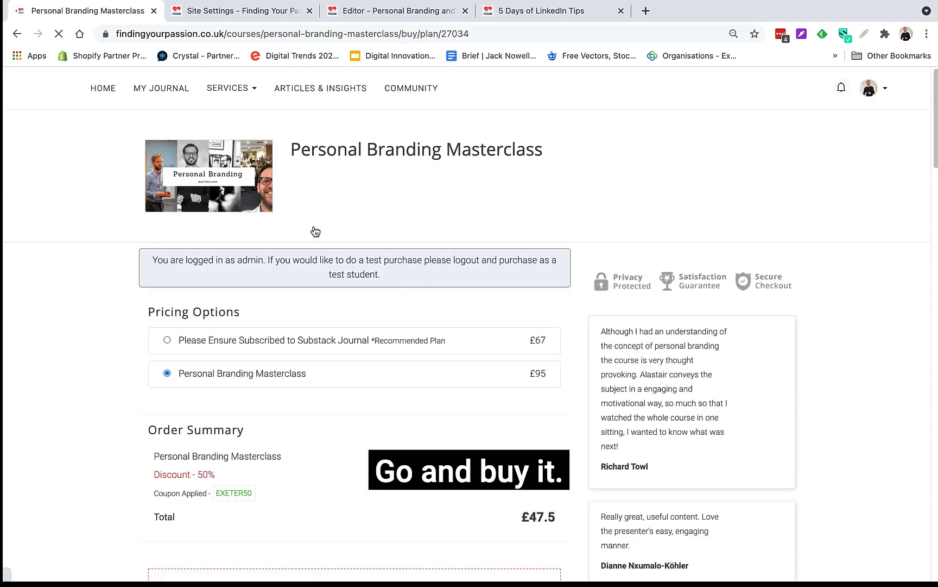
scroll(108, 419, down, 2)
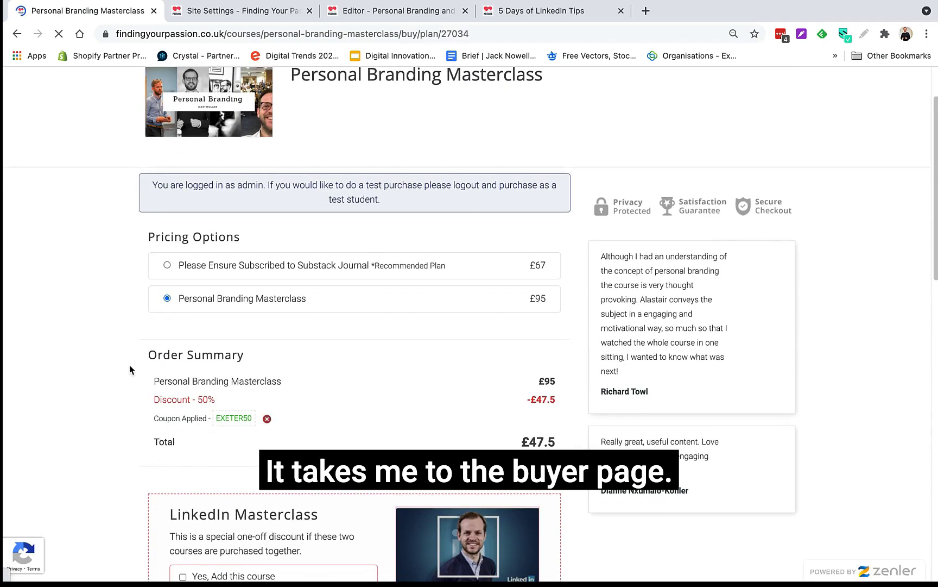
scroll(130, 364, down, 1)
scroll(129, 364, down, 1)
scroll(129, 364, down, 1)
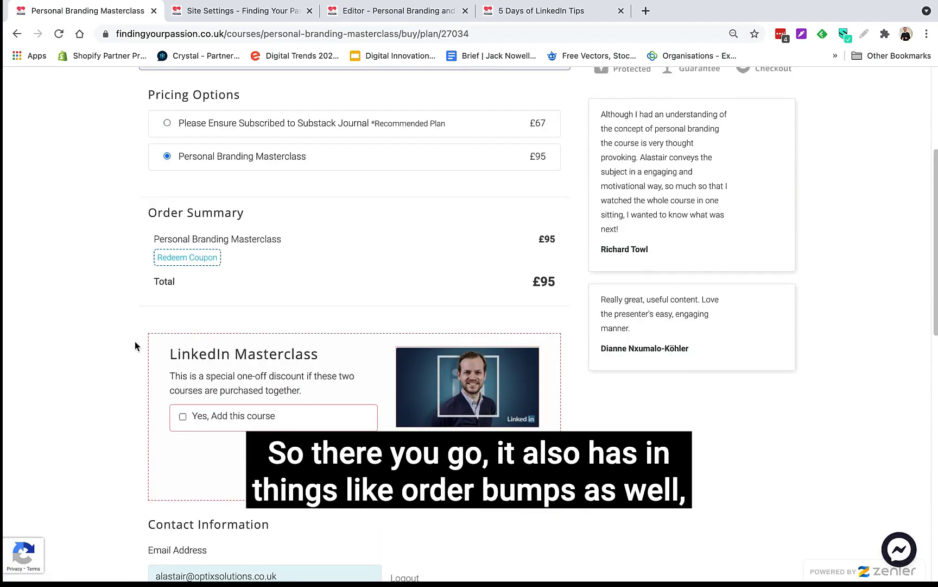
scroll(423, 292, down, 2)
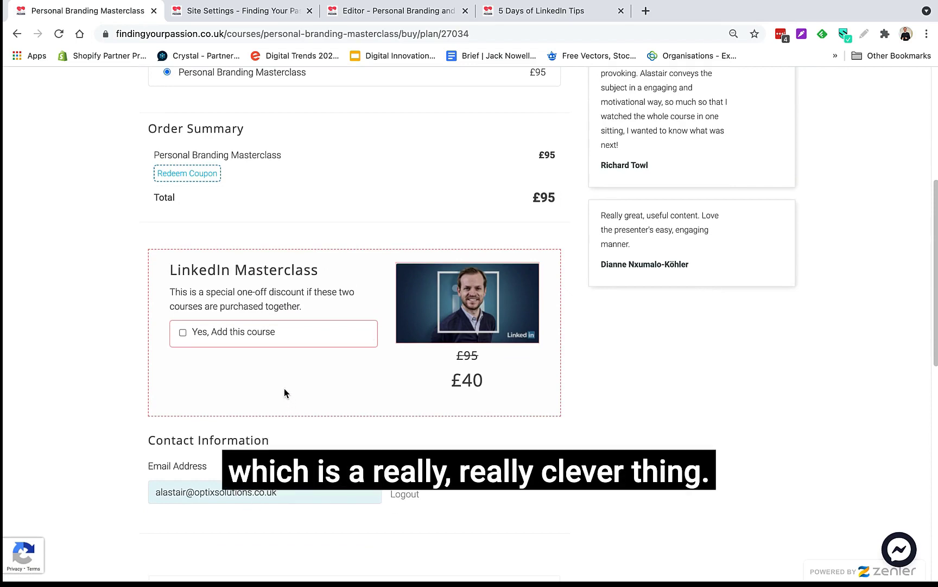
scroll(285, 392, up, 2)
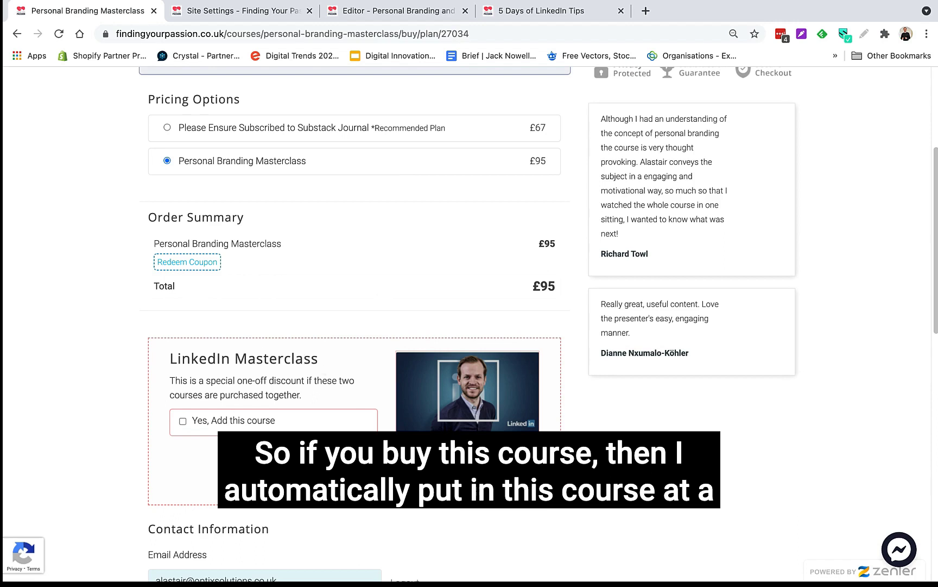
- Review the £40 LinkedIn Masterclass order bump, then go back to the site's home page
scroll(469, 326, down, 1)
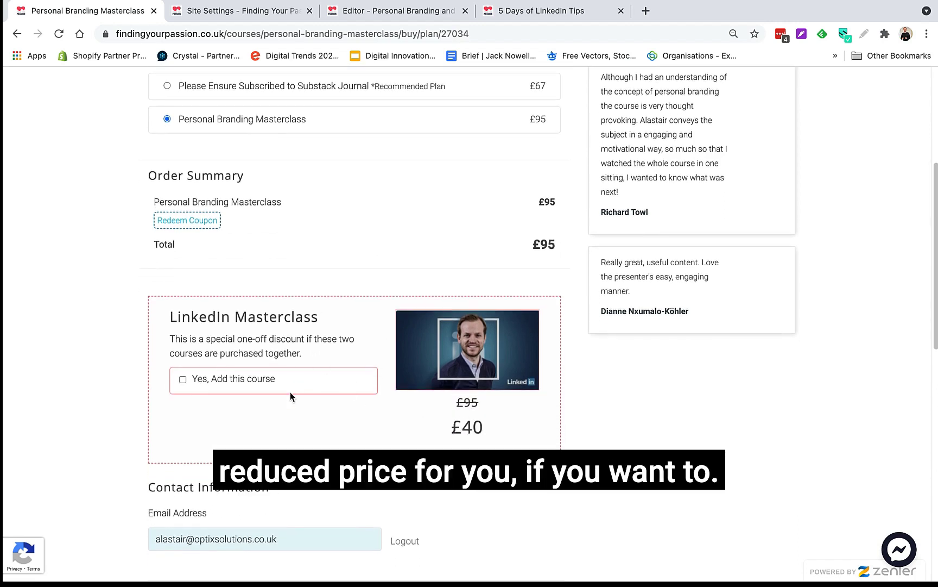
scroll(291, 391, down, 2)
scroll(300, 355, down, 2)
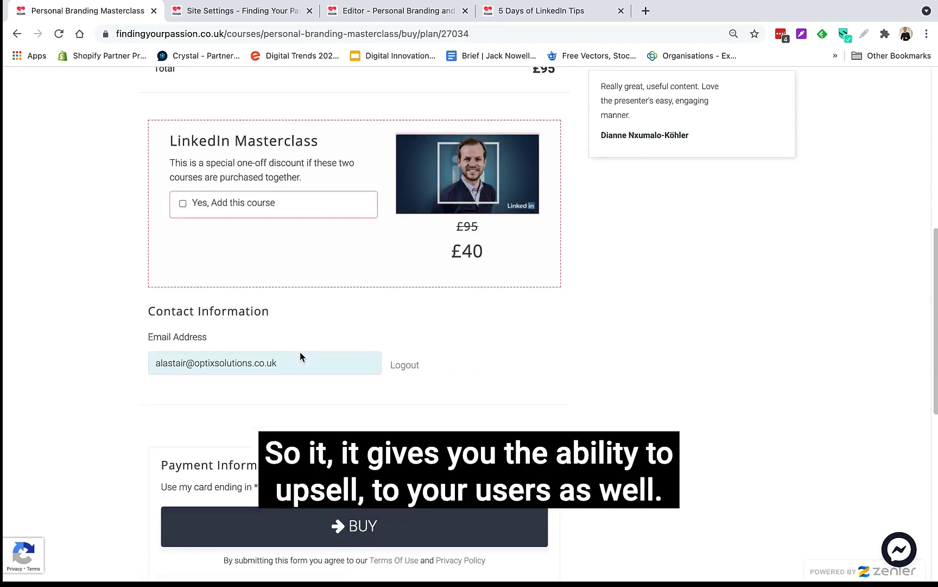
scroll(301, 352, down, 2)
scroll(300, 356, down, 3)
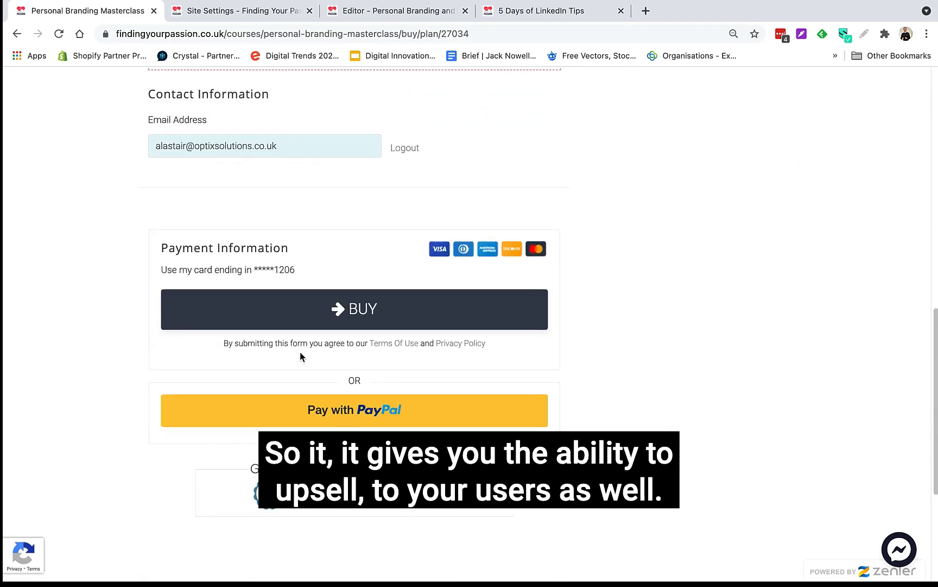
scroll(300, 356, down, 3)
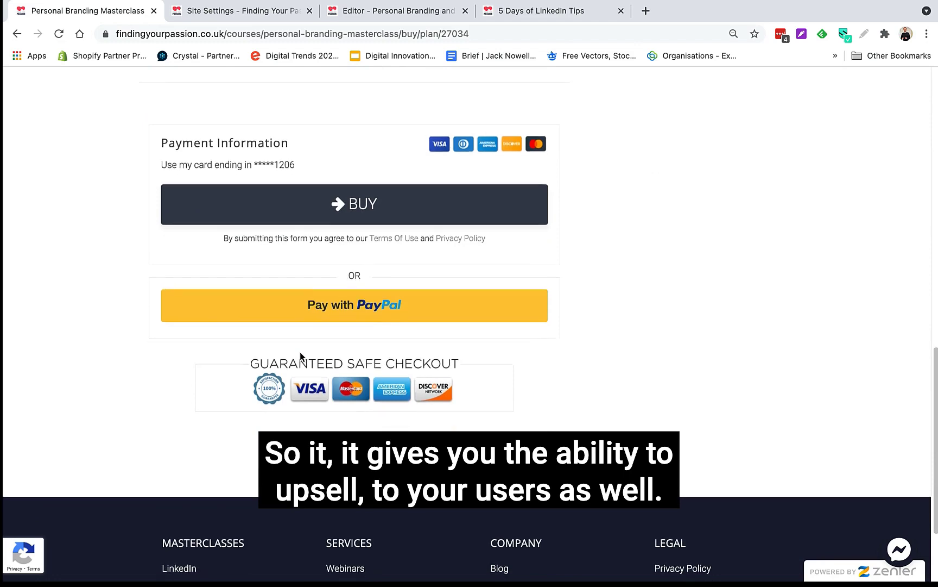
scroll(300, 357, down, 3)
scroll(300, 351, up, 2)
scroll(300, 351, up, 10)
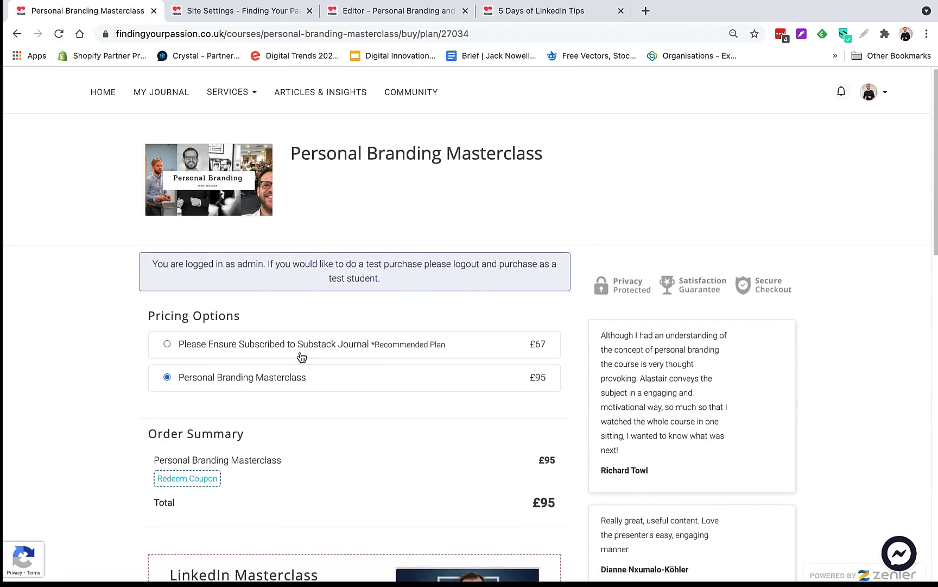
click(137, 89)
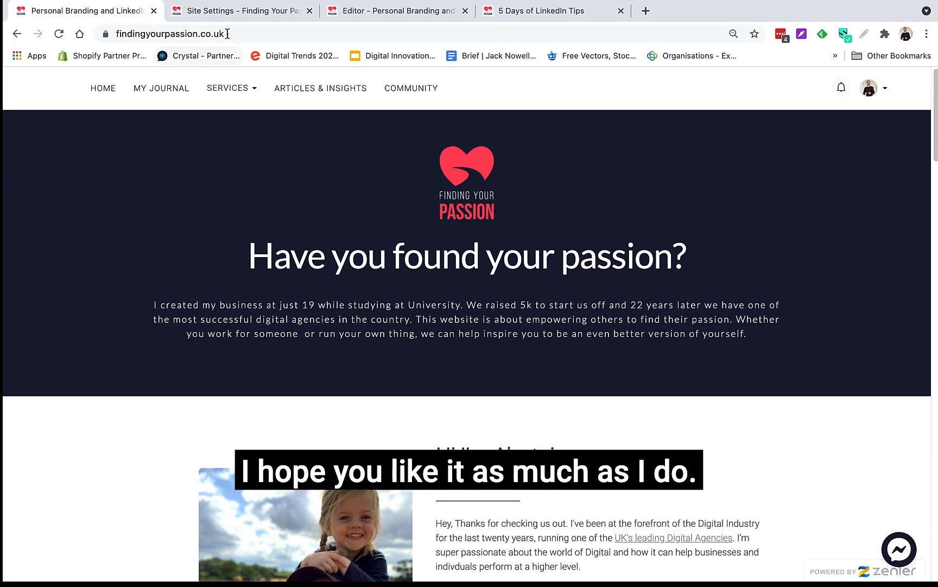
click(250, 12)
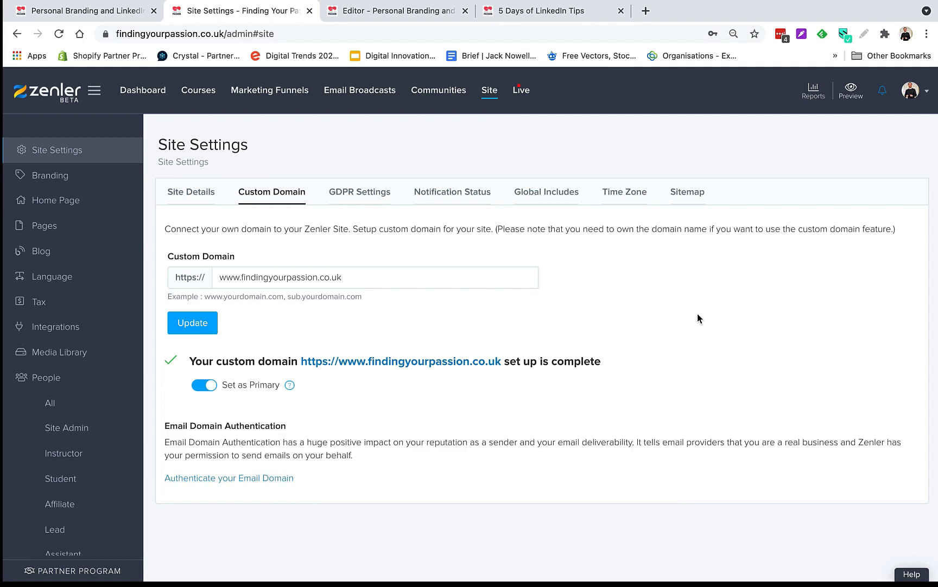
- In a new tab, open the New Zenler (Official) Beta & Founding Members Facebook group from the 'face' suggestions
click(646, 11)
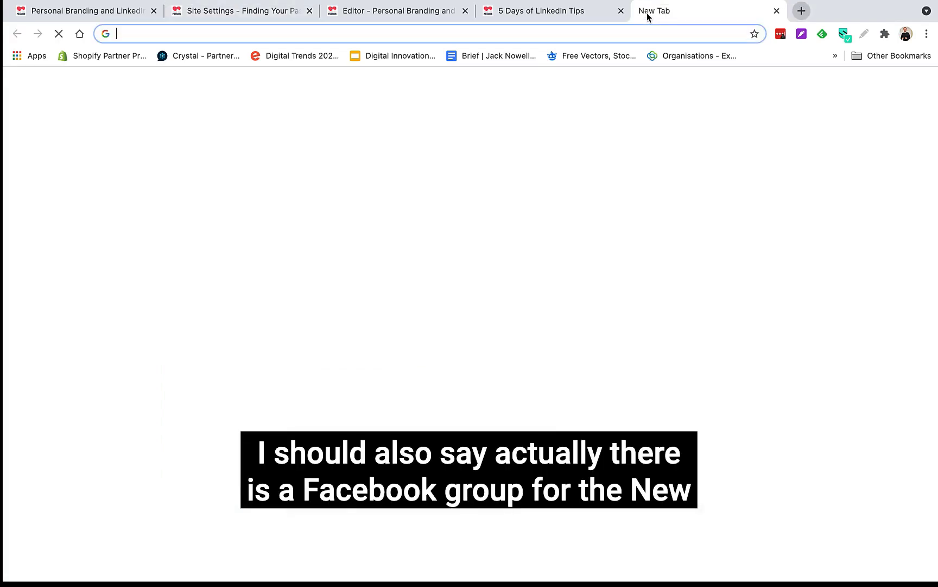
text(facebook.com)
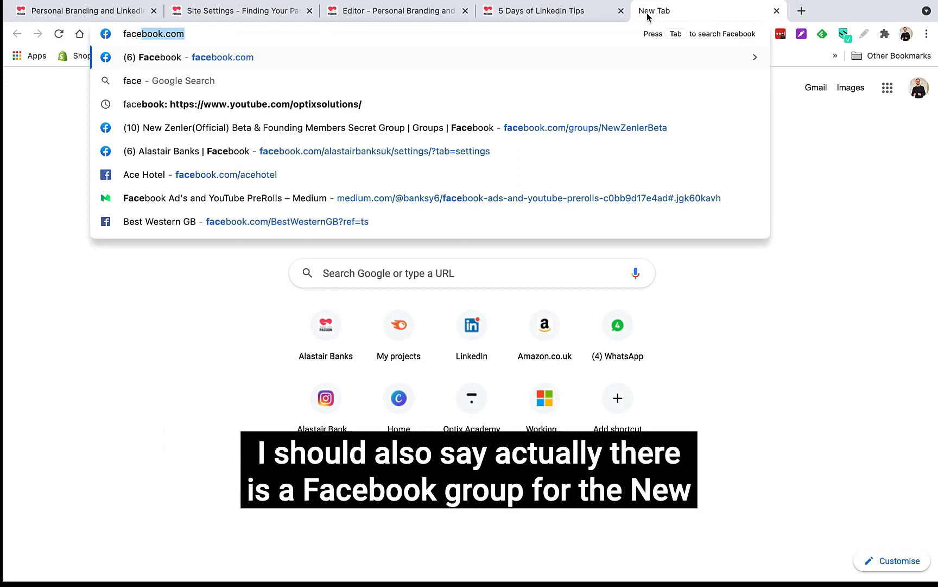
key(Down)
key(Down)
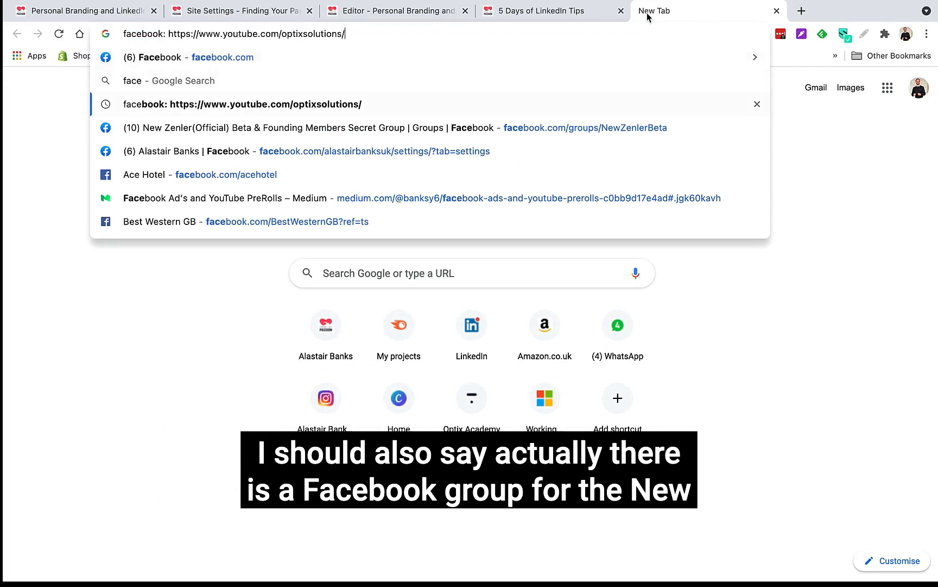
key(Down)
key(Return)
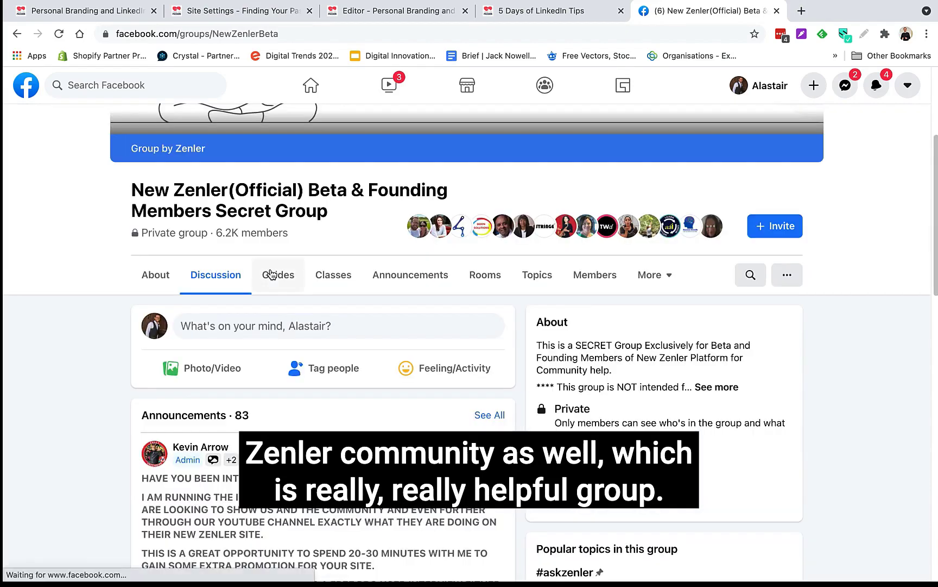
scroll(94, 391, down, 3)
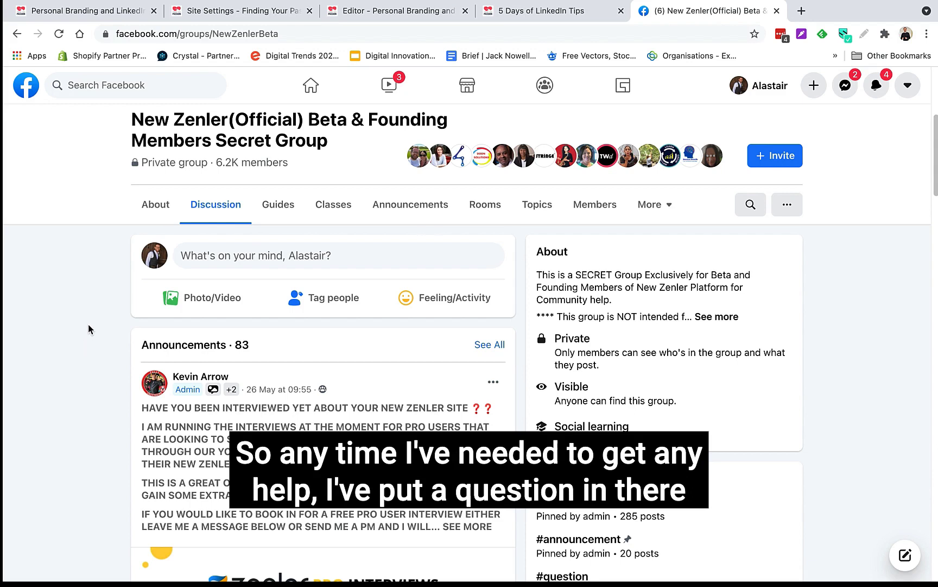
click(380, 16)
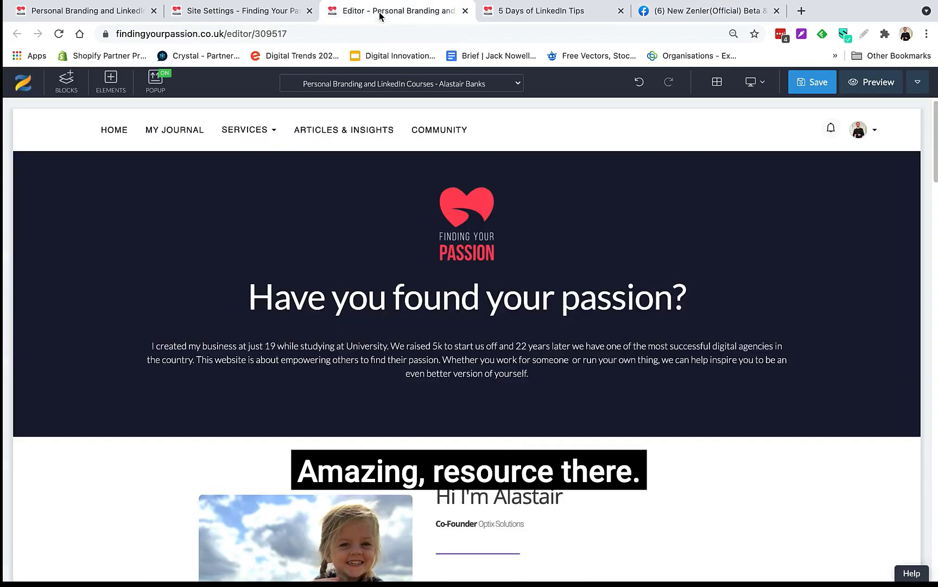
click(238, 13)
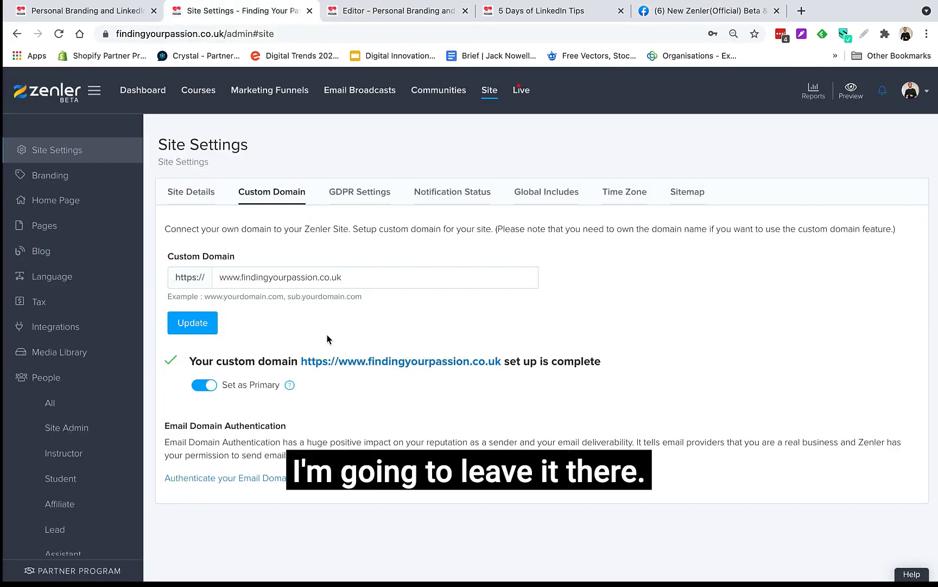